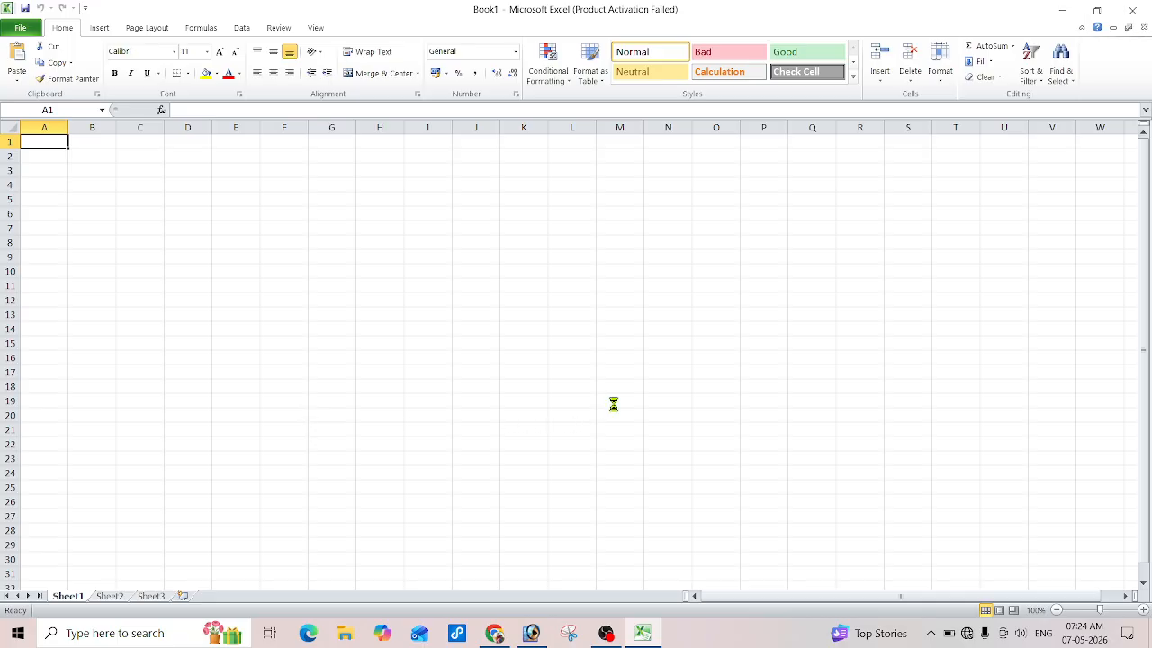
Step: Dismiss the Microsoft Office Activation Wizard
{"action": "scroll", "coordinate": [613, 405], "scroll_direction": "up", "scroll_amount": 3}
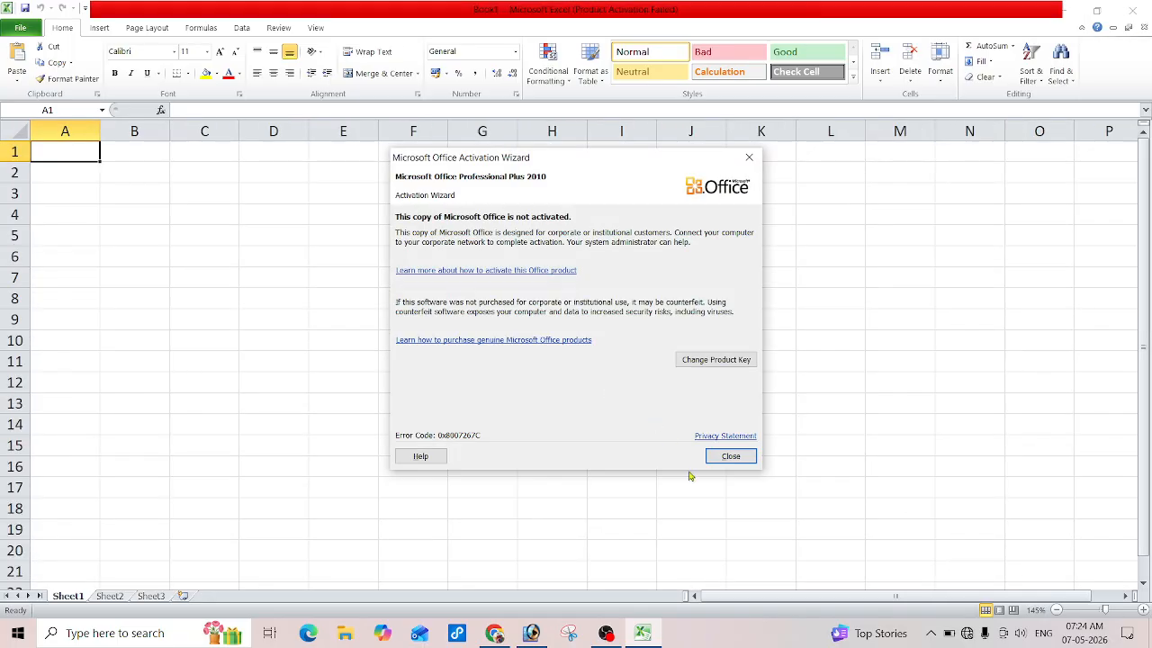
{"action": "left_click", "coordinate": [732, 456]}
{"action": "scroll", "coordinate": [531, 416], "scroll_direction": "up", "scroll_amount": 3}
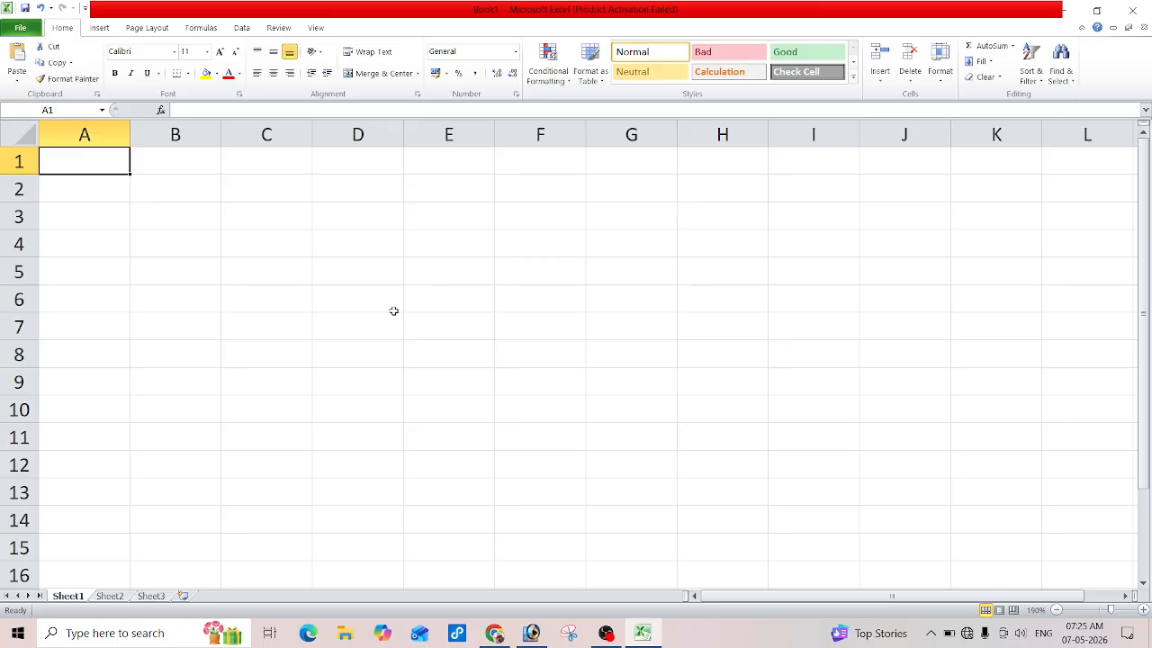
Step: Enter the column headers a in cell A1 and b in cell B1
{"action": "type", "text": "a"}
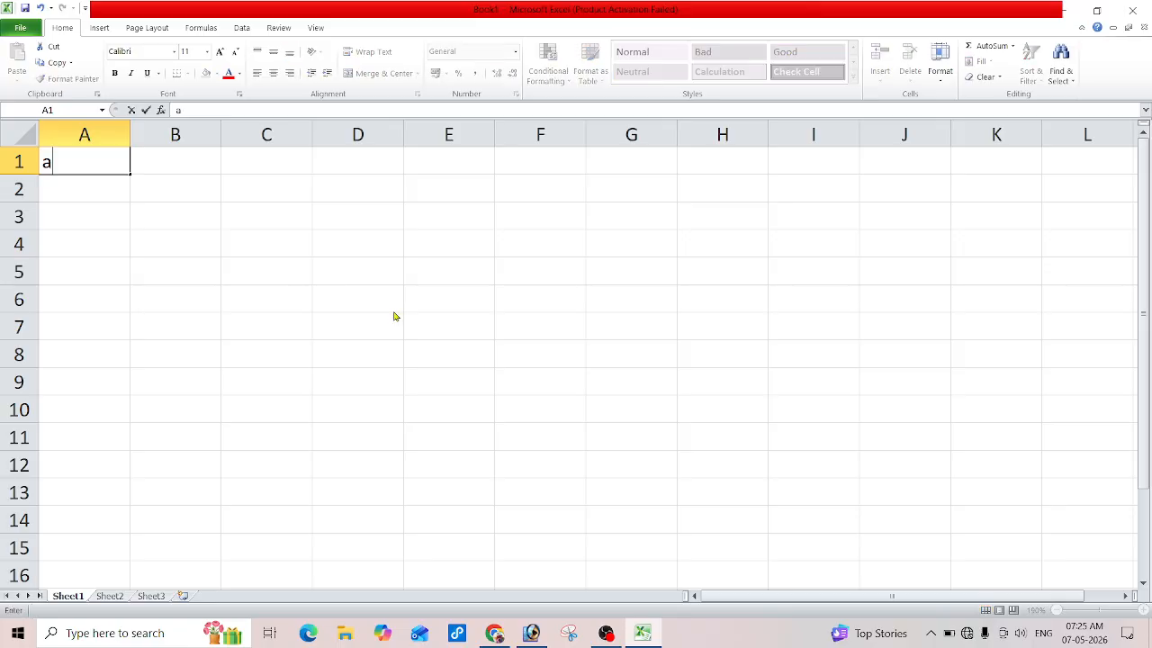
{"action": "key", "text": "Tab"}
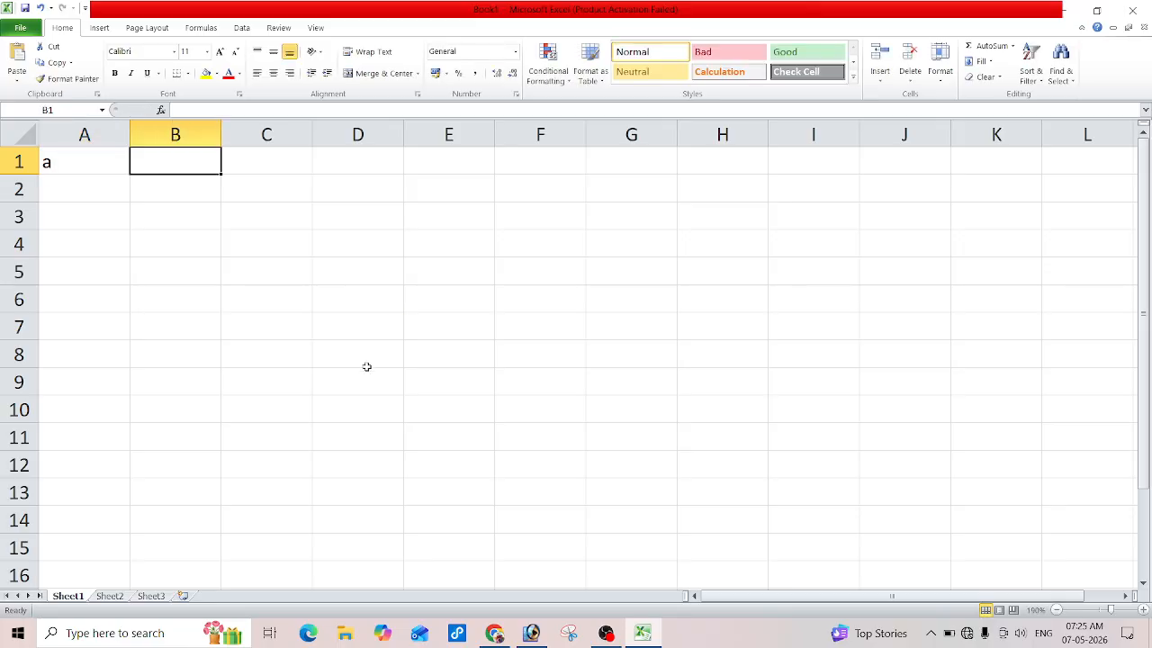
{"action": "type", "text": "b"}
{"action": "key", "text": "Tab"}
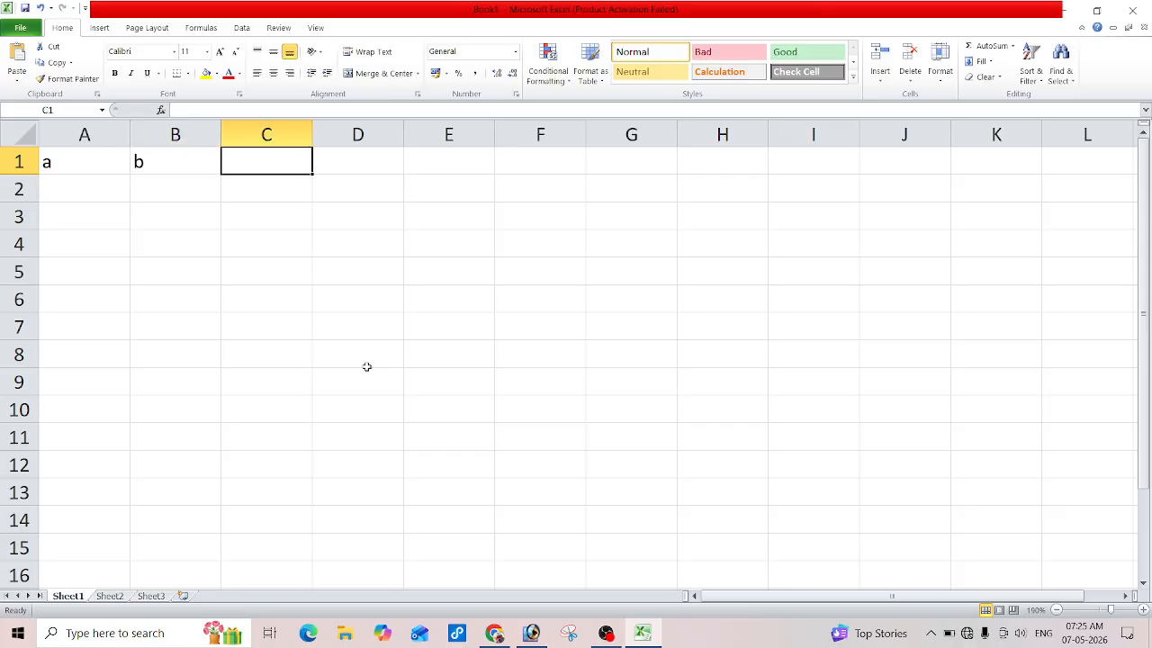
{"action": "type", "text": "c"}
{"action": "key", "text": "Tab"}
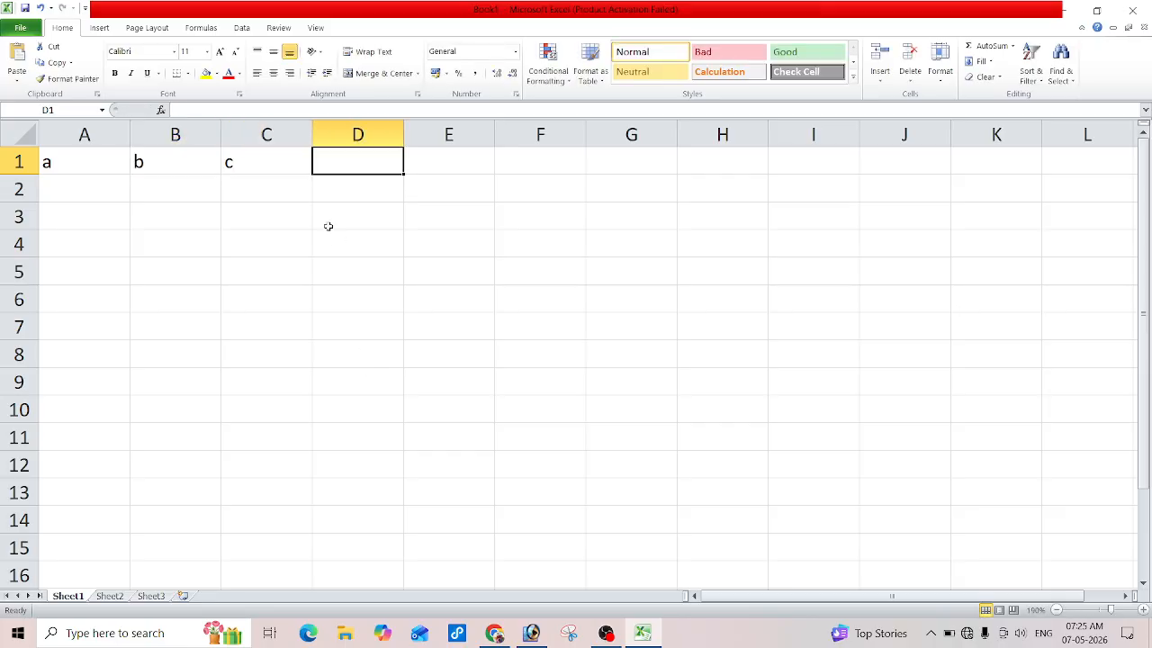
{"action": "left_click", "coordinate": [261, 163]}
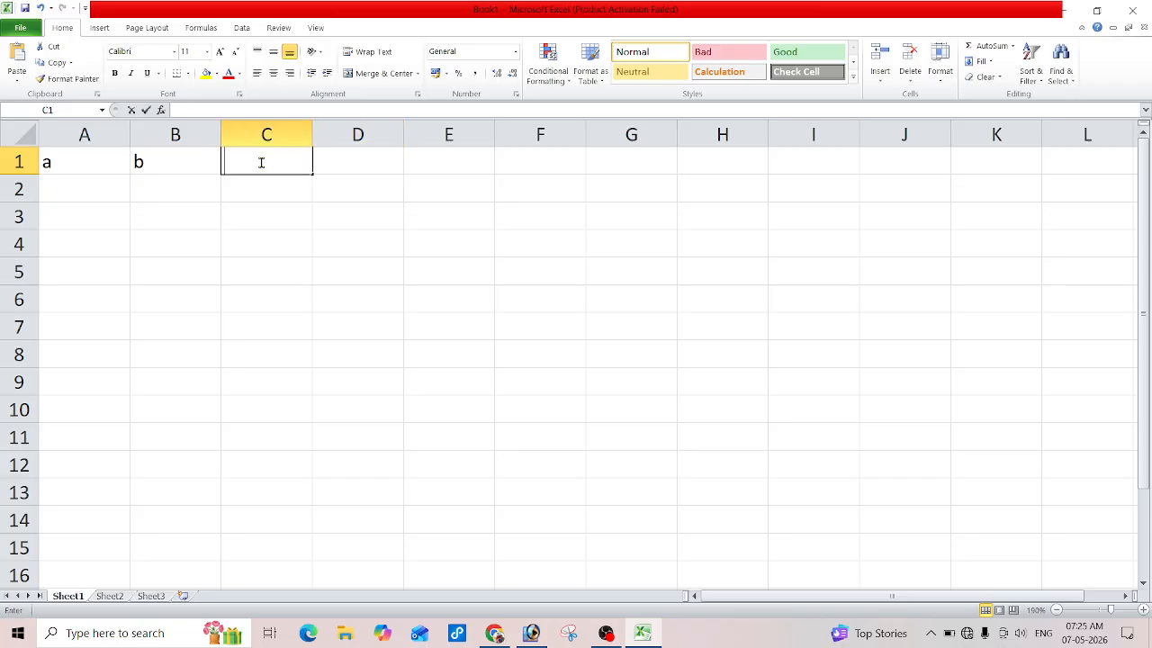
{"action": "key", "text": "BackSpace"}
Step: Fill the first two data rows with 5 and 6 in A2:B2, and 9 and 18 in A3:B3
{"action": "left_click", "coordinate": [107, 190]}
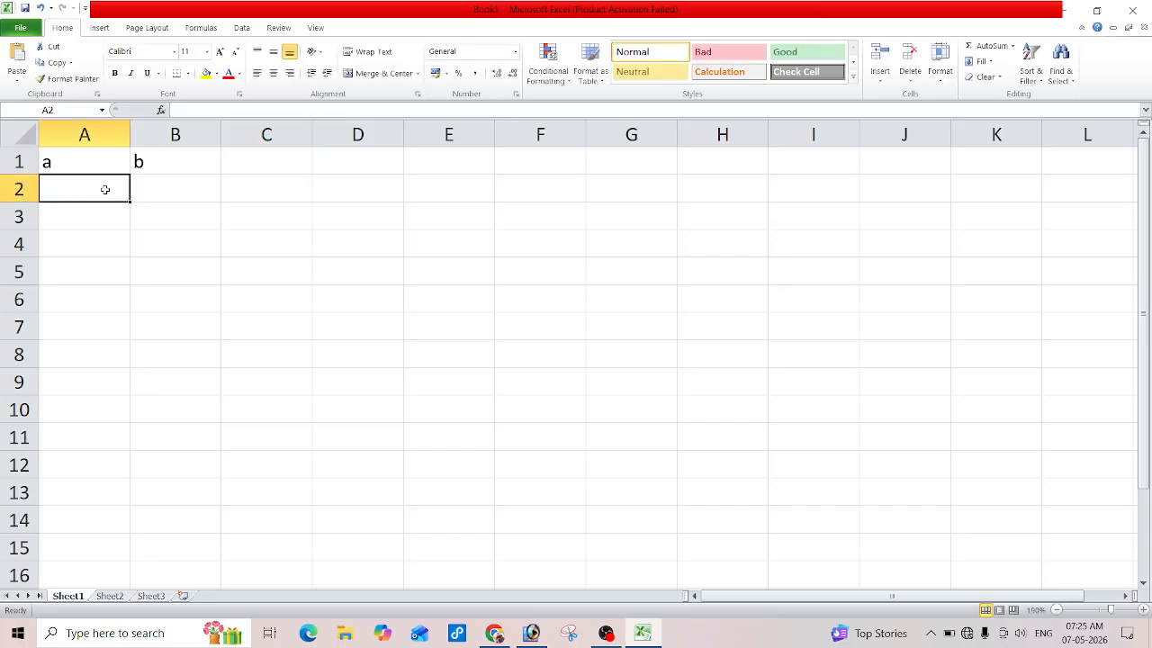
{"action": "type", "text": "5"}
{"action": "key", "text": "Tab"}
{"action": "type", "text": "6"}
{"action": "left_click", "coordinate": [85, 217]}
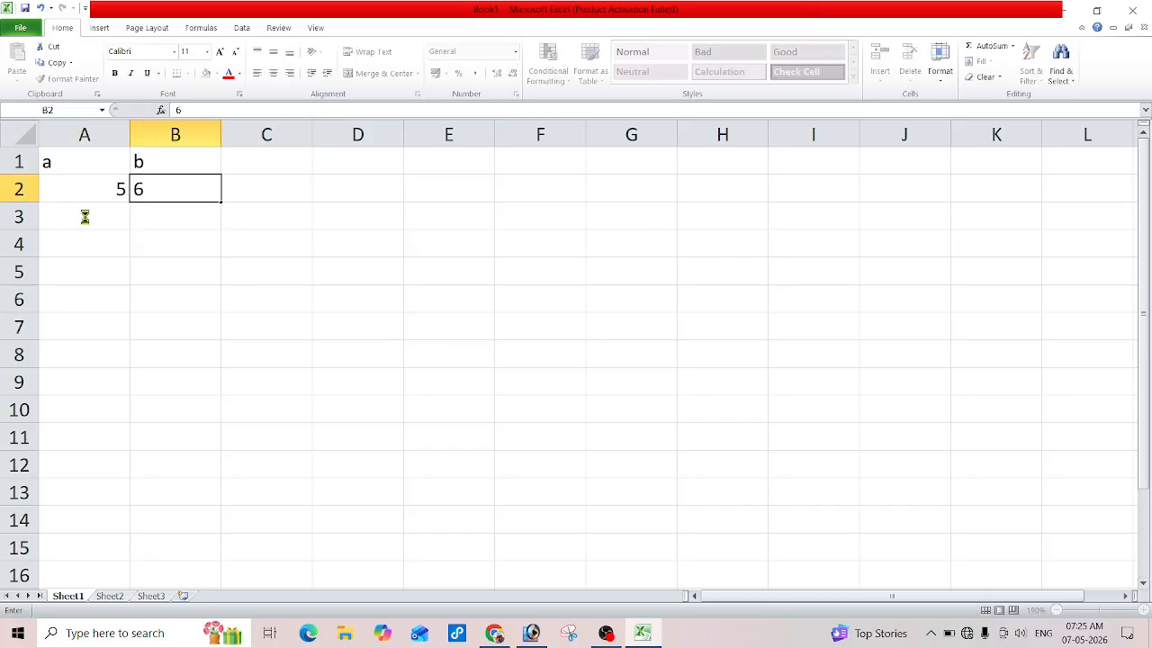
{"action": "type", "text": "9"}
{"action": "key", "text": "Tab"}
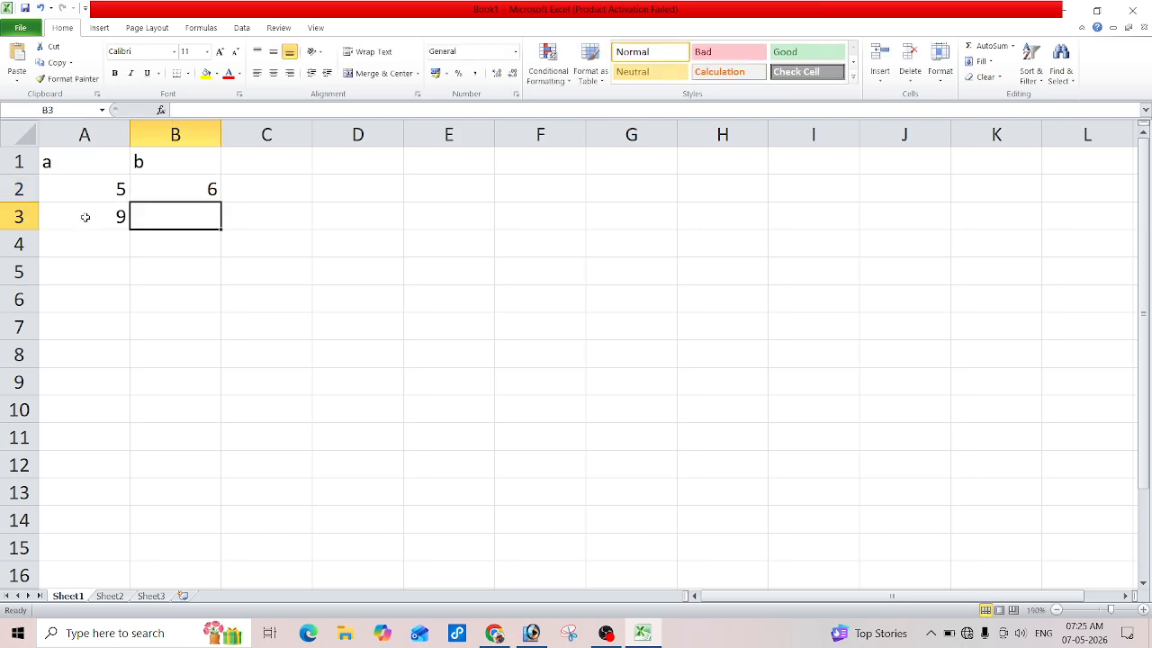
{"action": "type", "text": "18"}
{"action": "key", "text": "Tab"}
Step: Add two more data rows with 32 and 9 in A4:B4, and 48 and 6 in A5:B5
{"action": "left_click", "coordinate": [88, 249]}
{"action": "type", "text": "32"}
{"action": "left_click", "coordinate": [184, 248]}
{"action": "type", "text": "9"}
{"action": "key", "text": "Tab"}
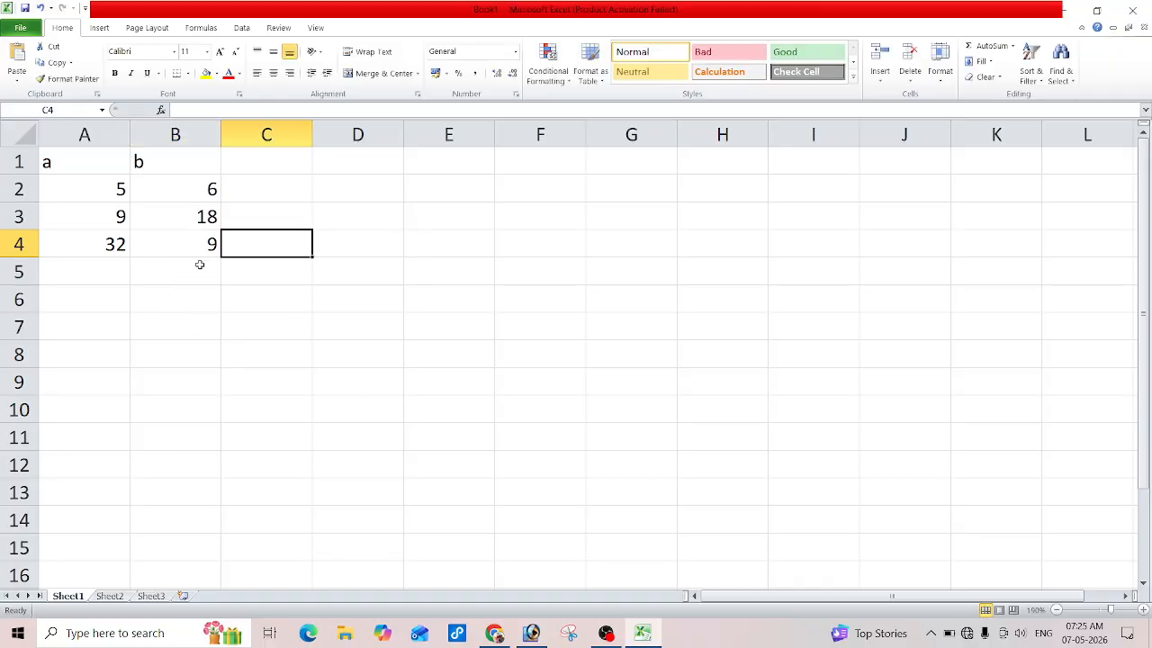
{"action": "left_click", "coordinate": [106, 273]}
{"action": "type", "text": "48"}
{"action": "key", "text": "Tab"}
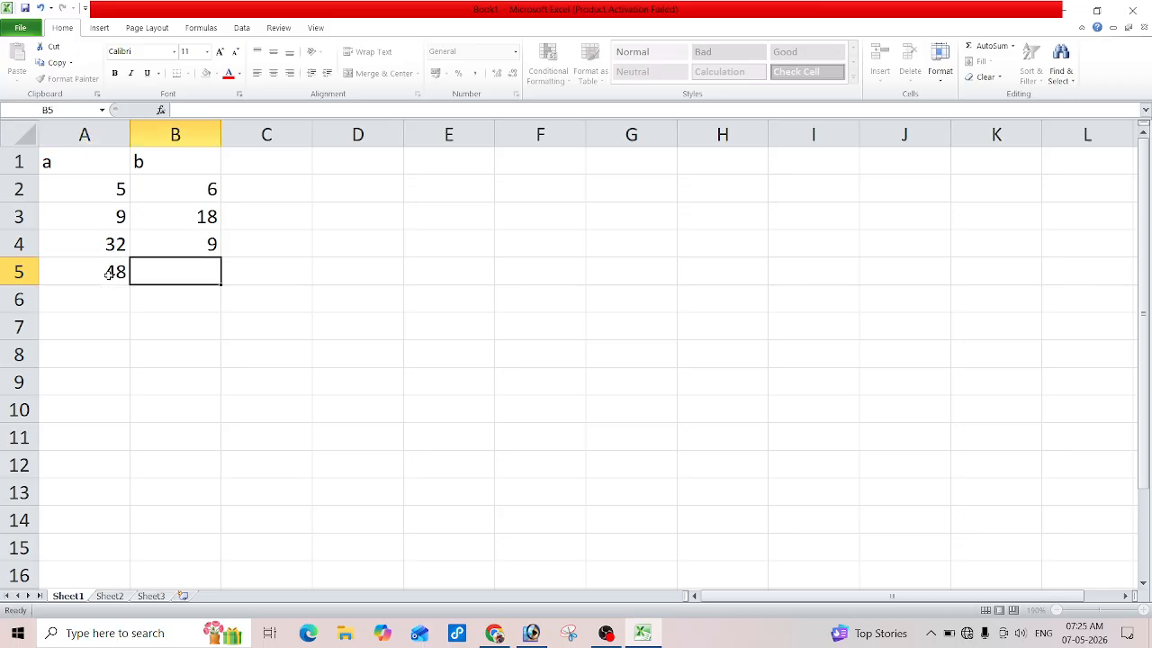
{"action": "type", "text": "6"}
{"action": "key", "text": "Tab"}
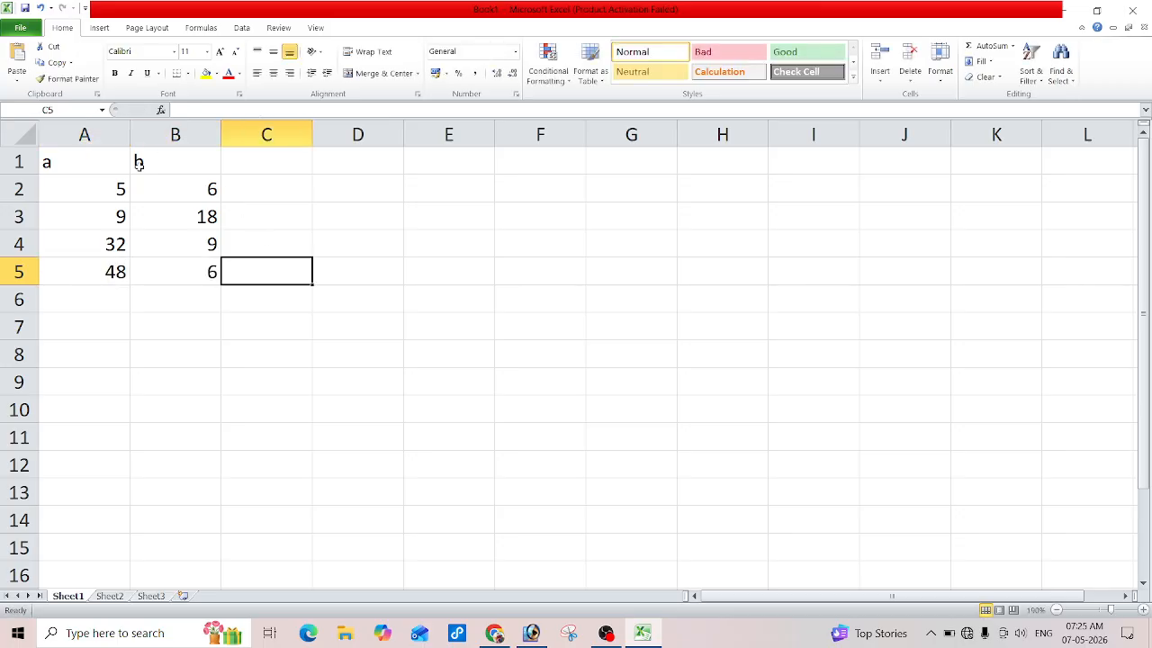
Step: Apply a yellow fill to the data range A1:B5
{"action": "left_click_drag", "start_coordinate": [79, 163], "coordinate": [200, 273]}
{"action": "left_click", "coordinate": [209, 76]}
{"action": "left_click", "coordinate": [476, 360]}
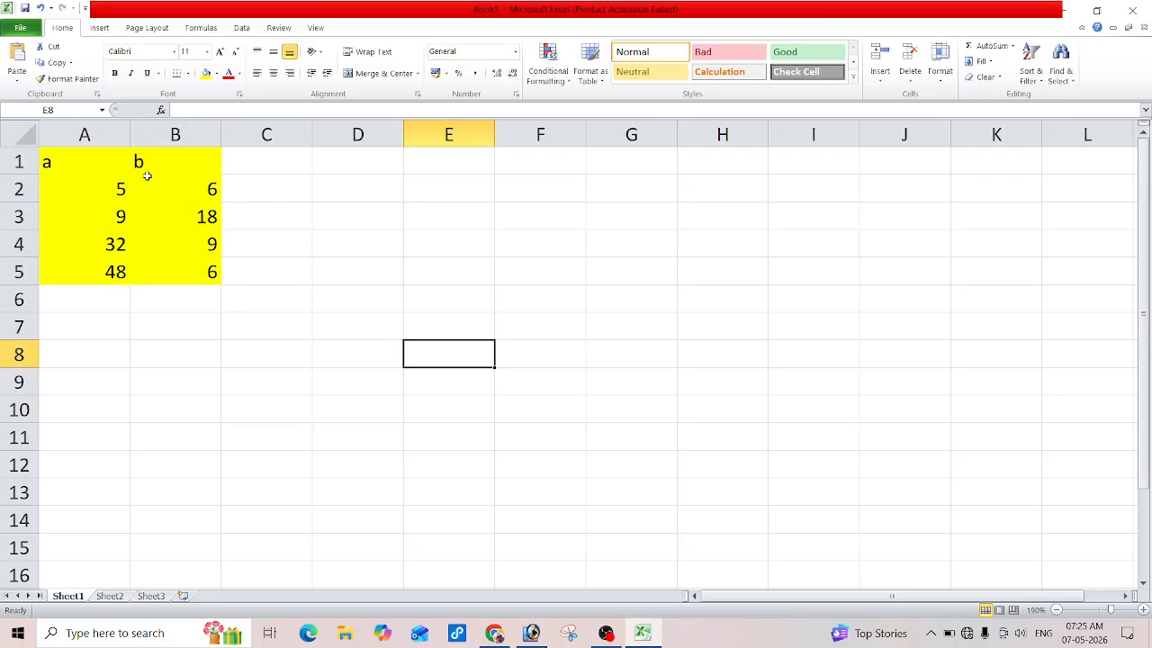
Step: Enter the header a+b in cell C1
{"action": "left_click_drag", "start_coordinate": [108, 187], "coordinate": [211, 188]}
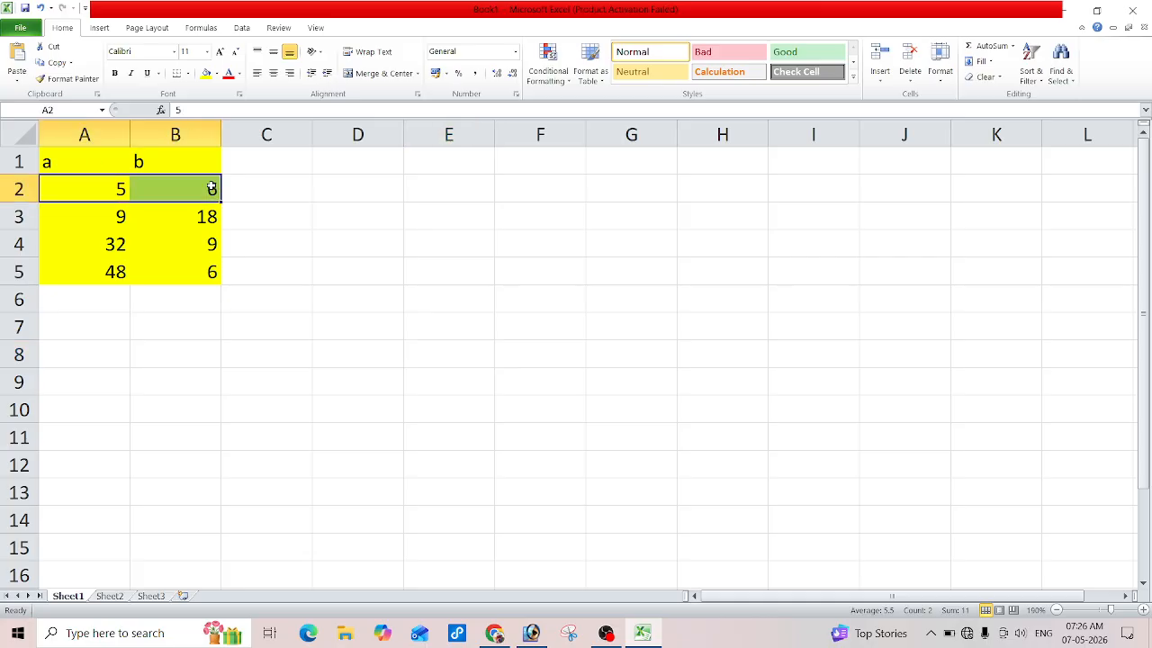
{"action": "left_click", "coordinate": [288, 191]}
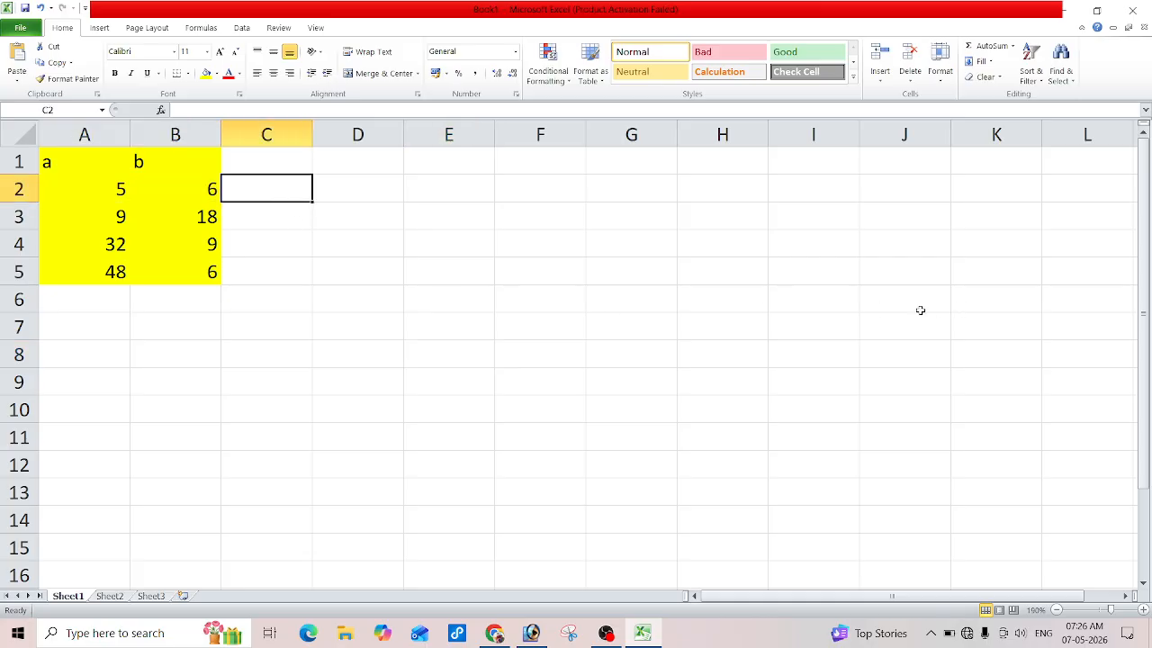
{"action": "left_click", "coordinate": [283, 168]}
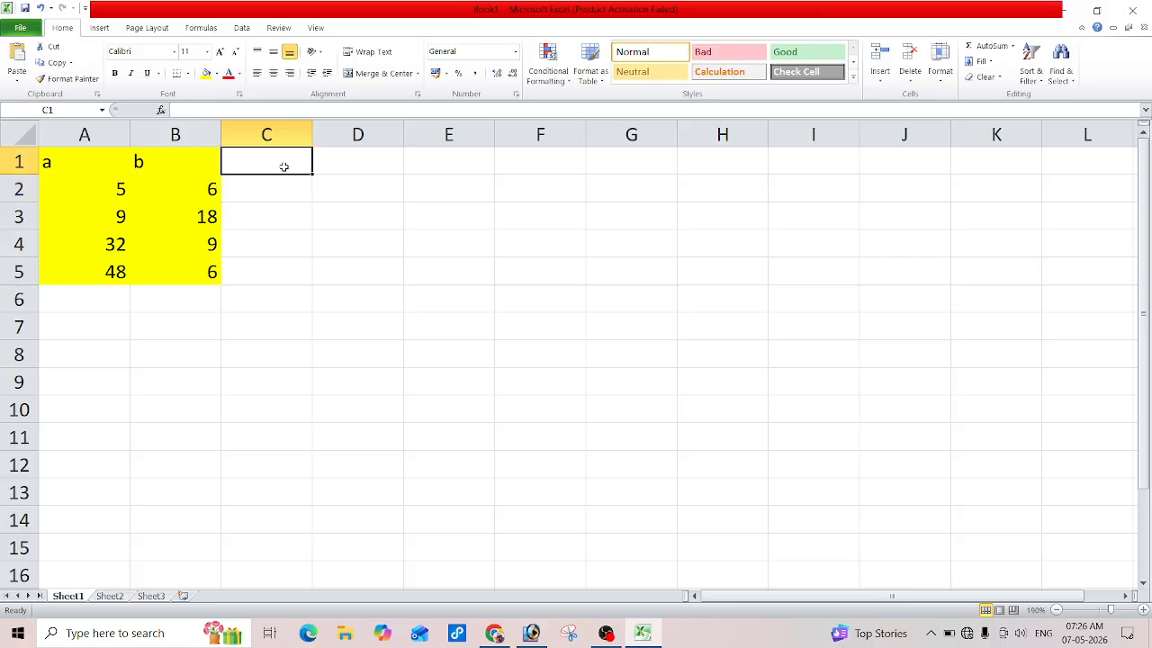
{"action": "type", "text": "a+b"}
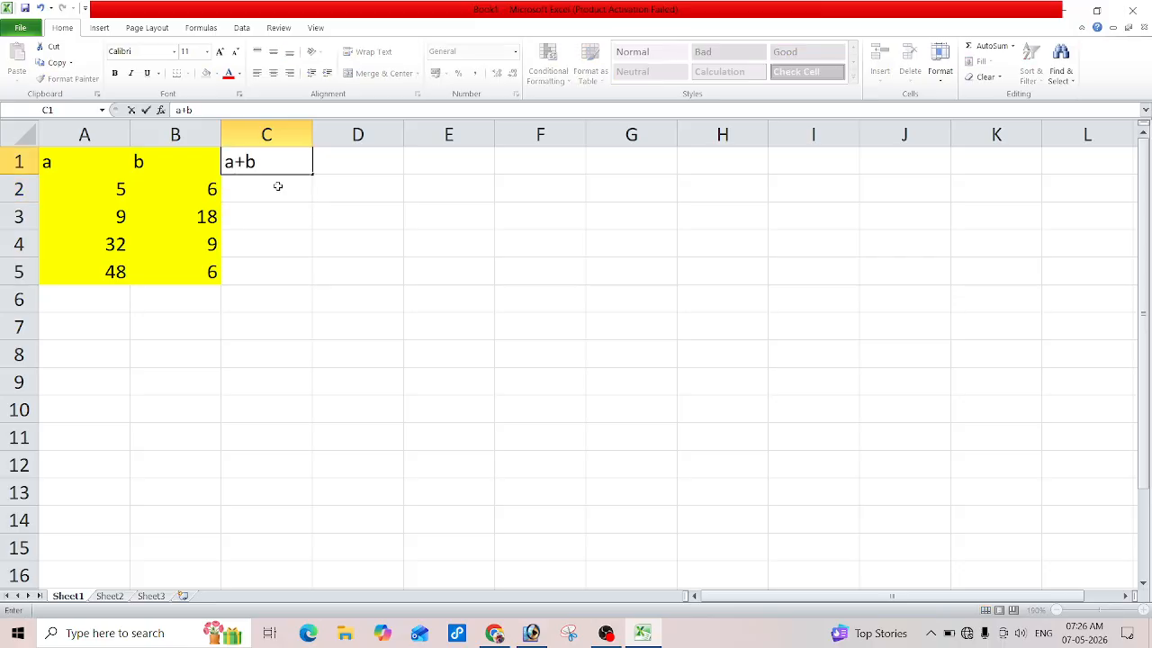
Step: Add the first data row's two values in cell C2 with the formula =A2+B2
{"action": "left_click", "coordinate": [278, 188]}
{"action": "type", "text": "="}
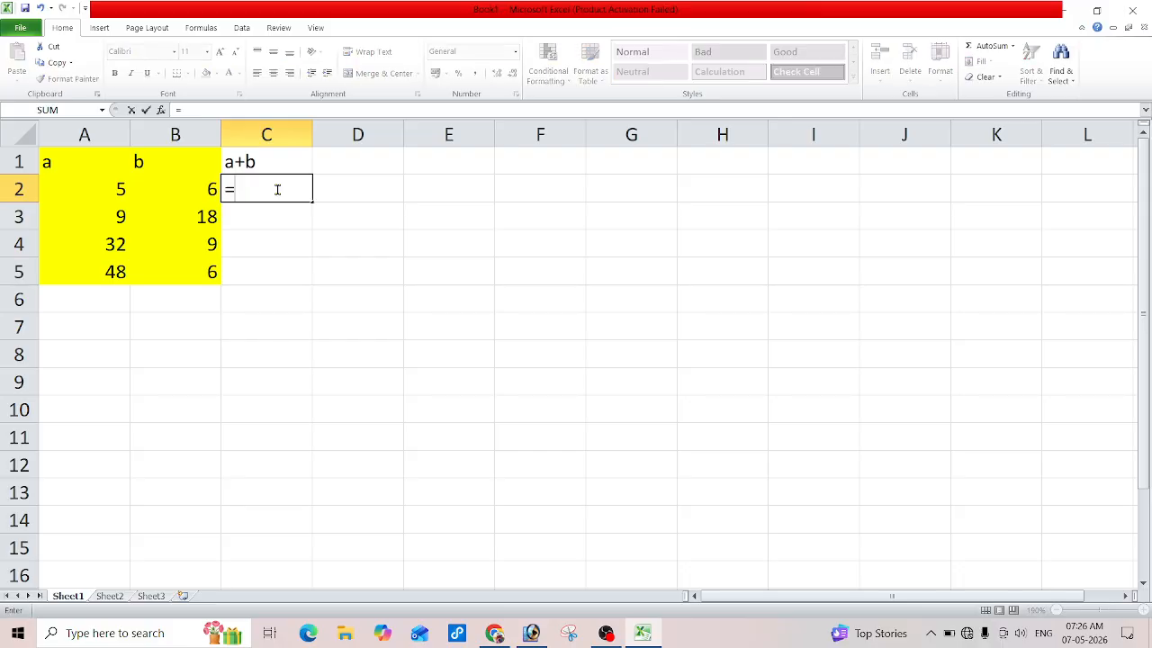
{"action": "left_click", "coordinate": [109, 191]}
{"action": "type", "text": "+"}
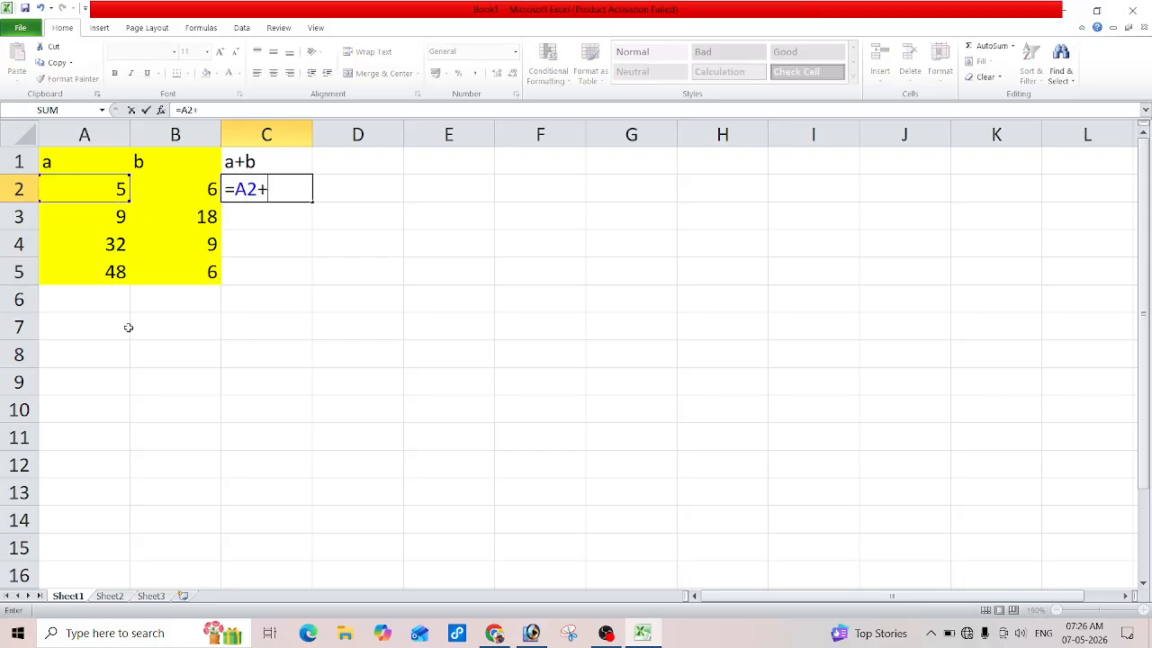
{"action": "left_click", "coordinate": [188, 186]}
{"action": "key", "text": "Return"}
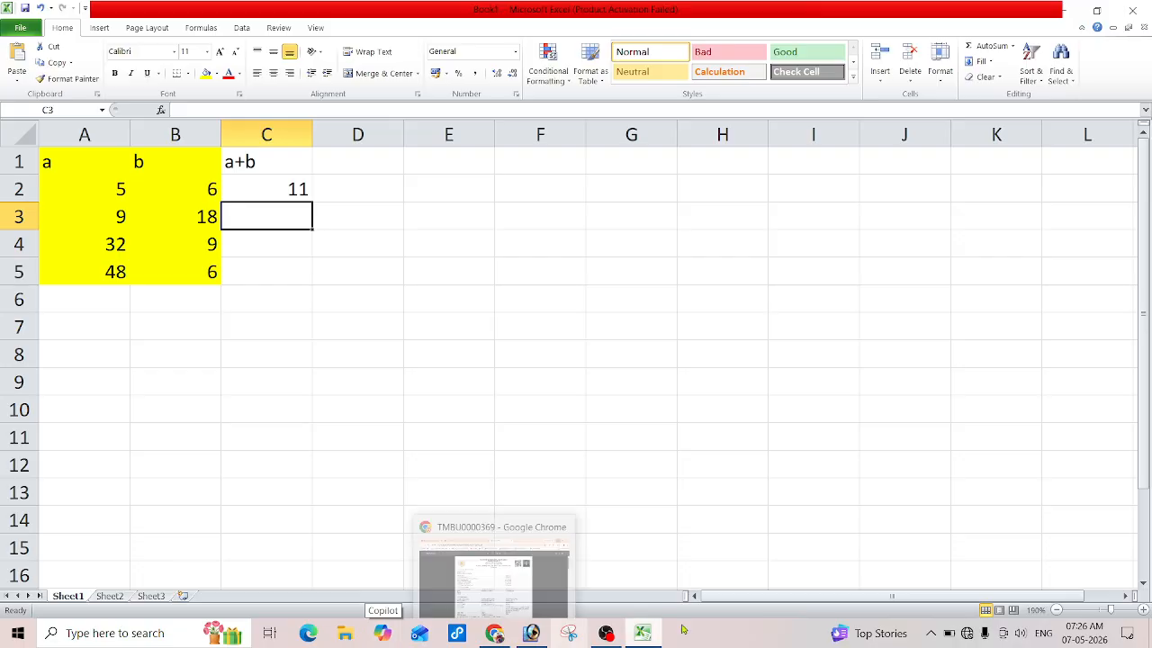
Step: Replace the formula in cell C2 with the SUM function over the range A2:B2
{"action": "left_click", "coordinate": [283, 189]}
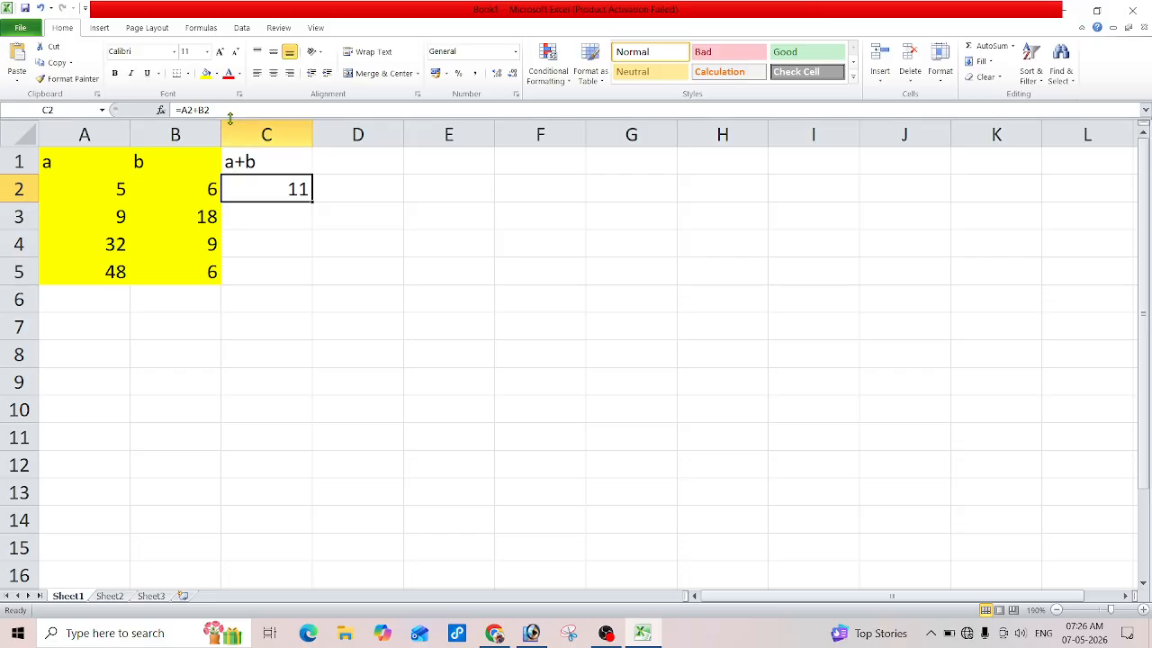
{"action": "left_click_drag", "start_coordinate": [222, 110], "coordinate": [175, 109]}
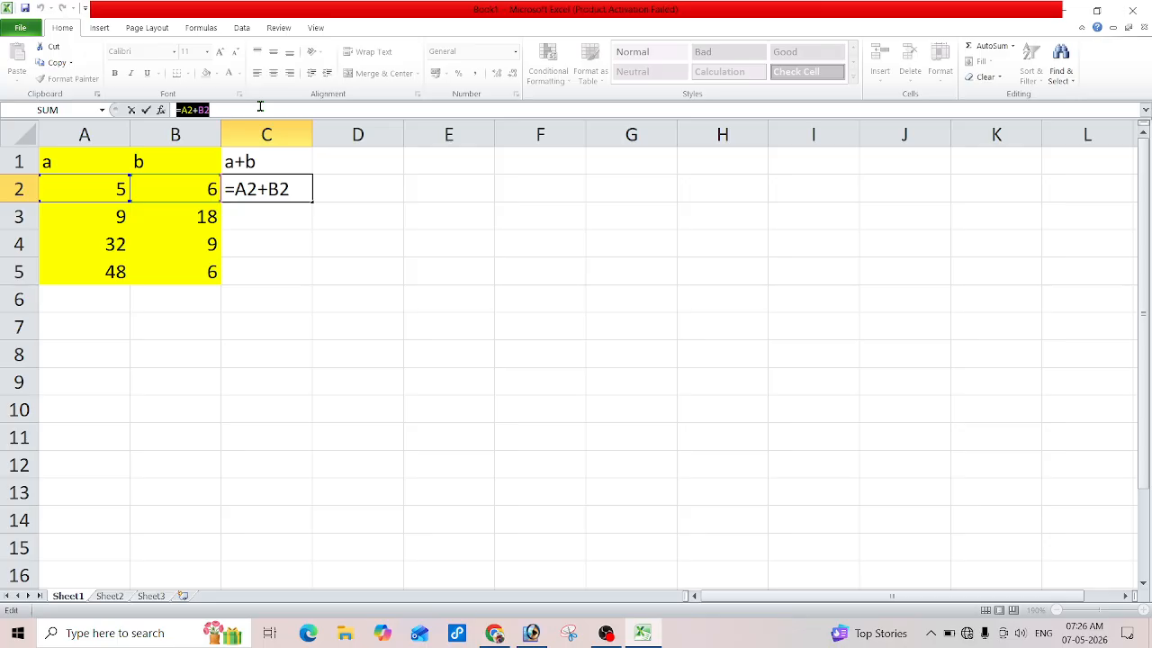
{"action": "left_click_drag", "start_coordinate": [297, 189], "coordinate": [205, 176]}
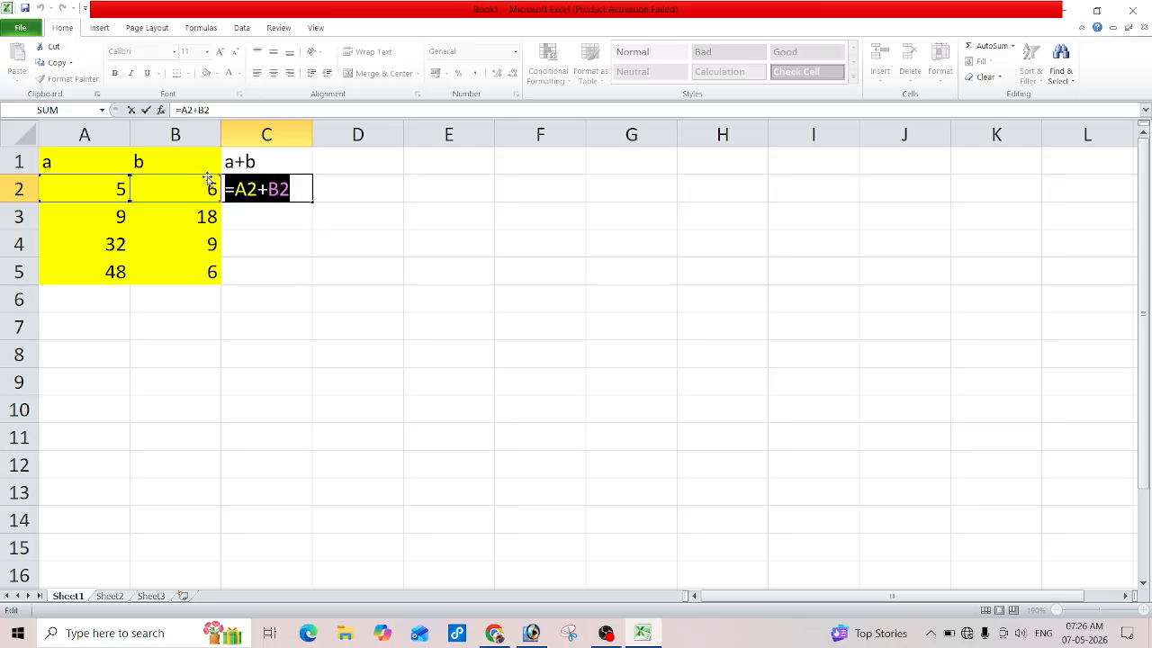
{"action": "key", "text": "BackSpace"}
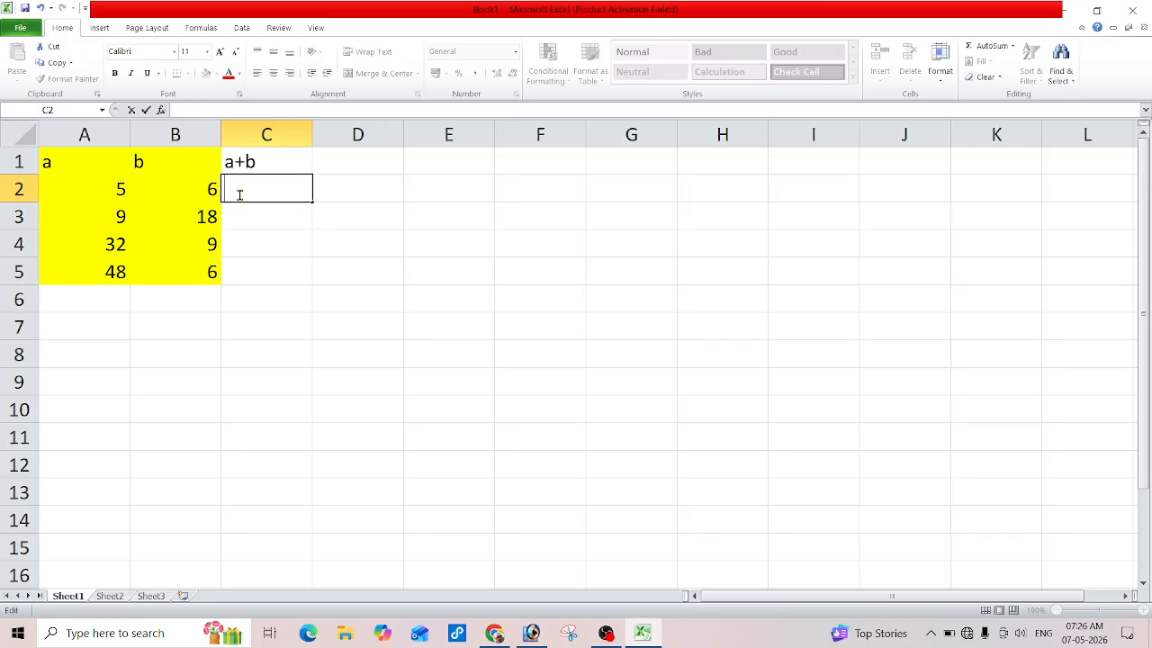
{"action": "type", "text": "="}
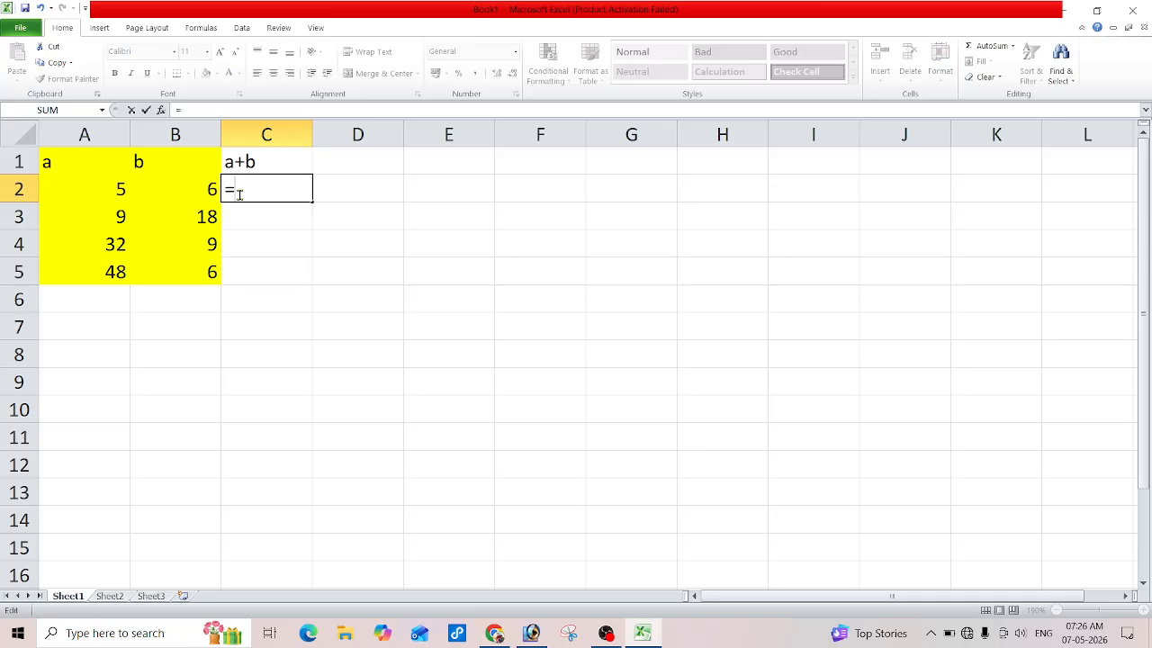
{"action": "type", "text": "sum"}
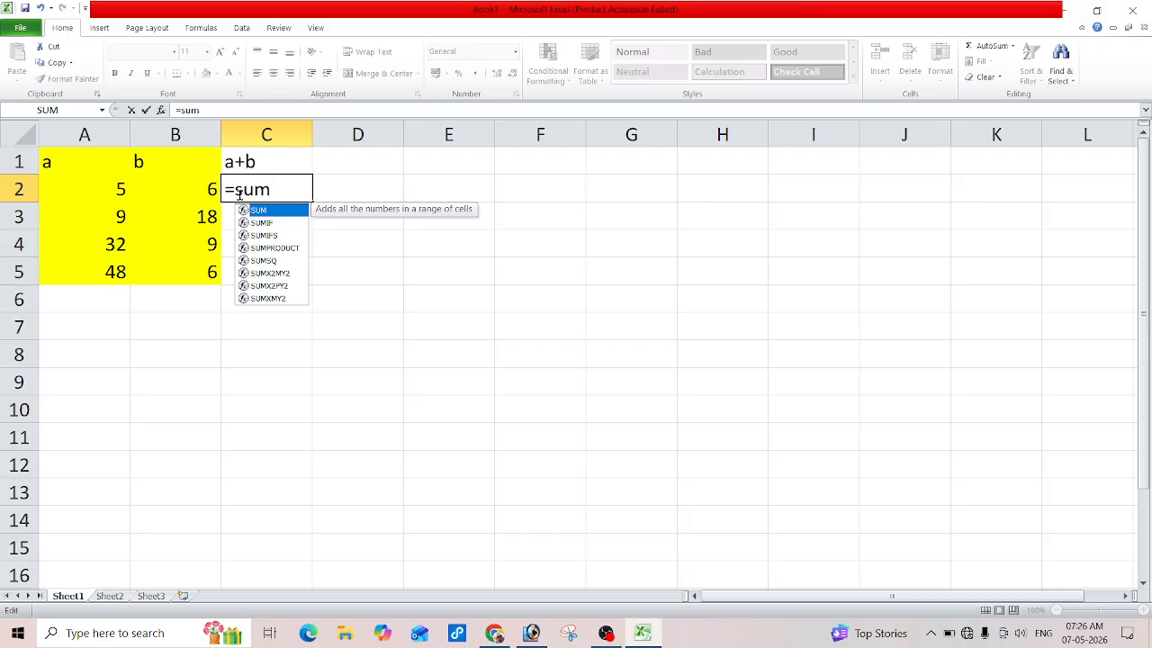
{"action": "key", "text": "Tab"}
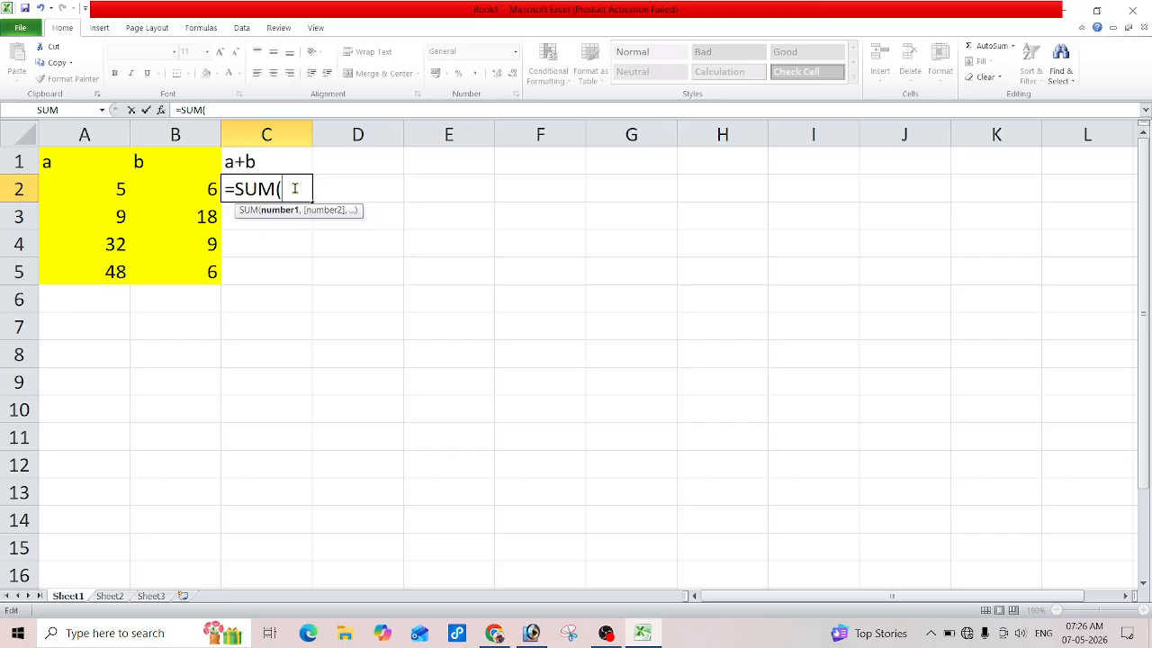
{"action": "left_click_drag", "start_coordinate": [96, 189], "coordinate": [150, 191]}
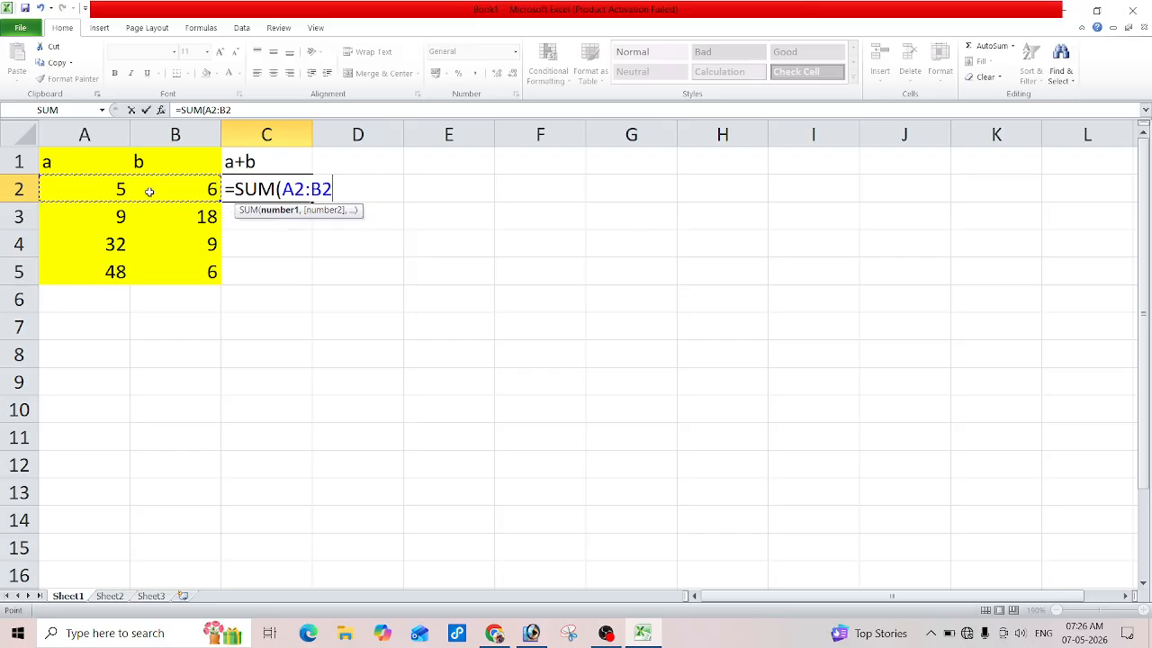
{"action": "key", "text": "Return"}
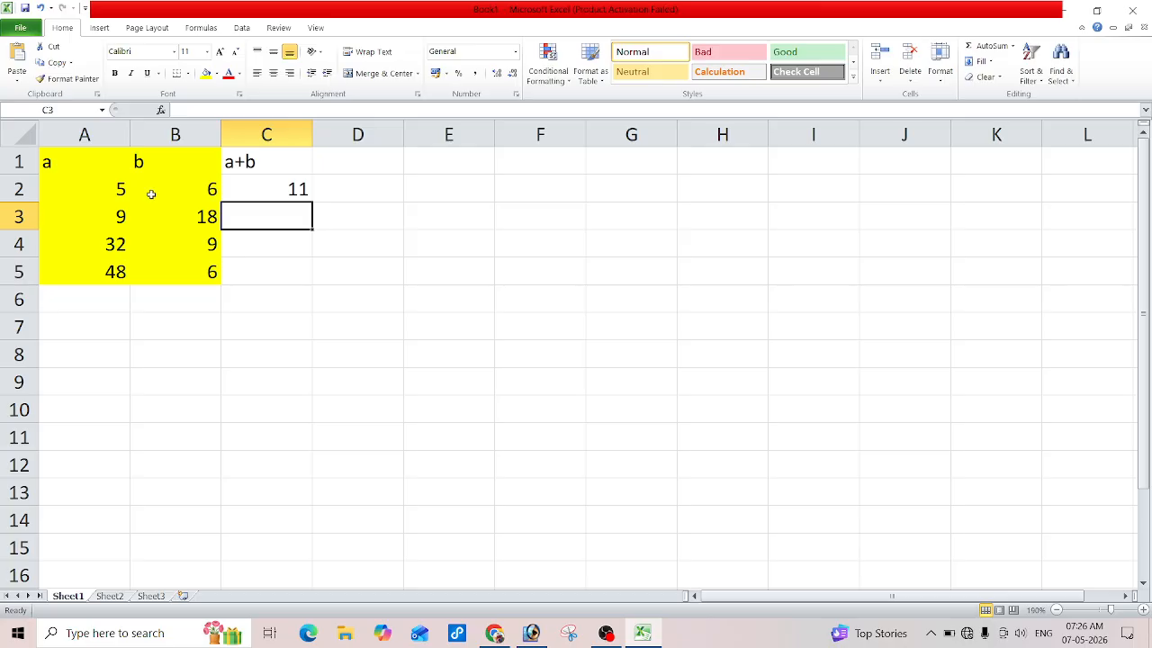
Step: Total the second data row in cell C3 with =SUM(A3:B3) and display its formula
{"action": "type", "text": "=su"}
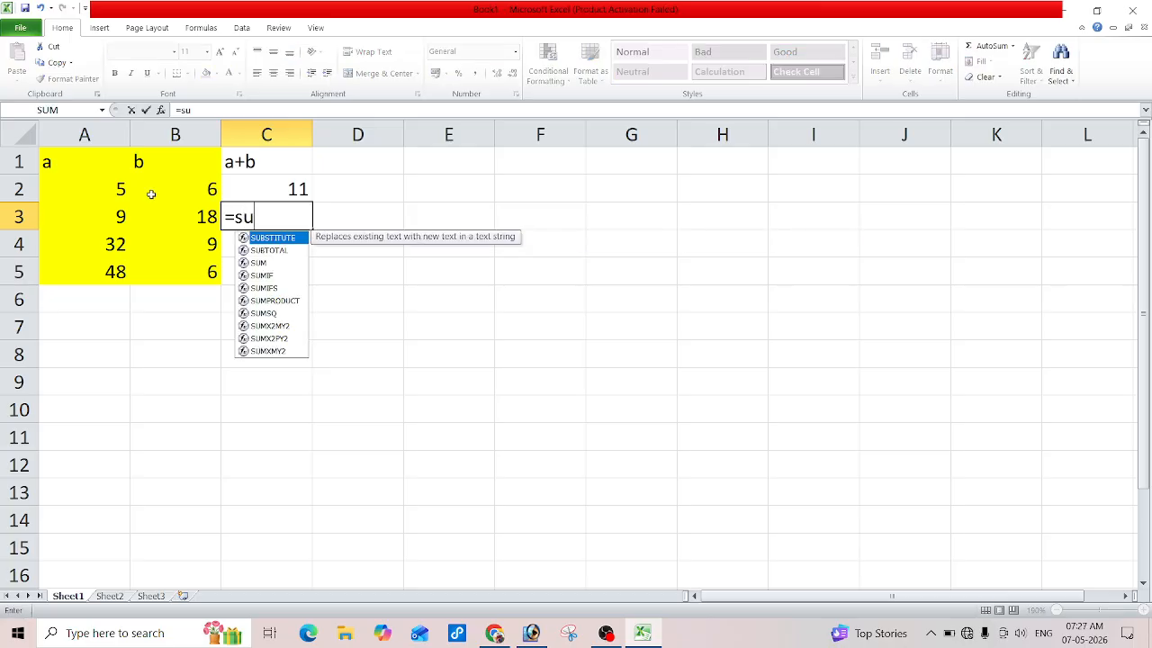
{"action": "type", "text": "m"}
{"action": "key", "text": "Tab"}
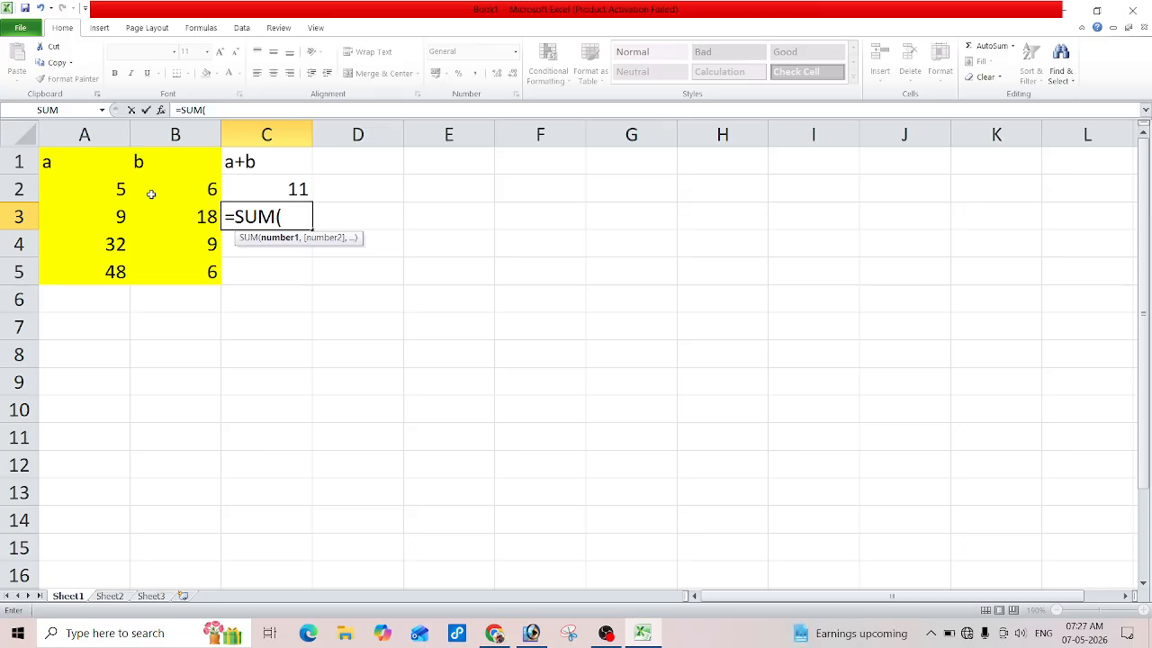
{"action": "left_click_drag", "start_coordinate": [105, 212], "coordinate": [147, 213]}
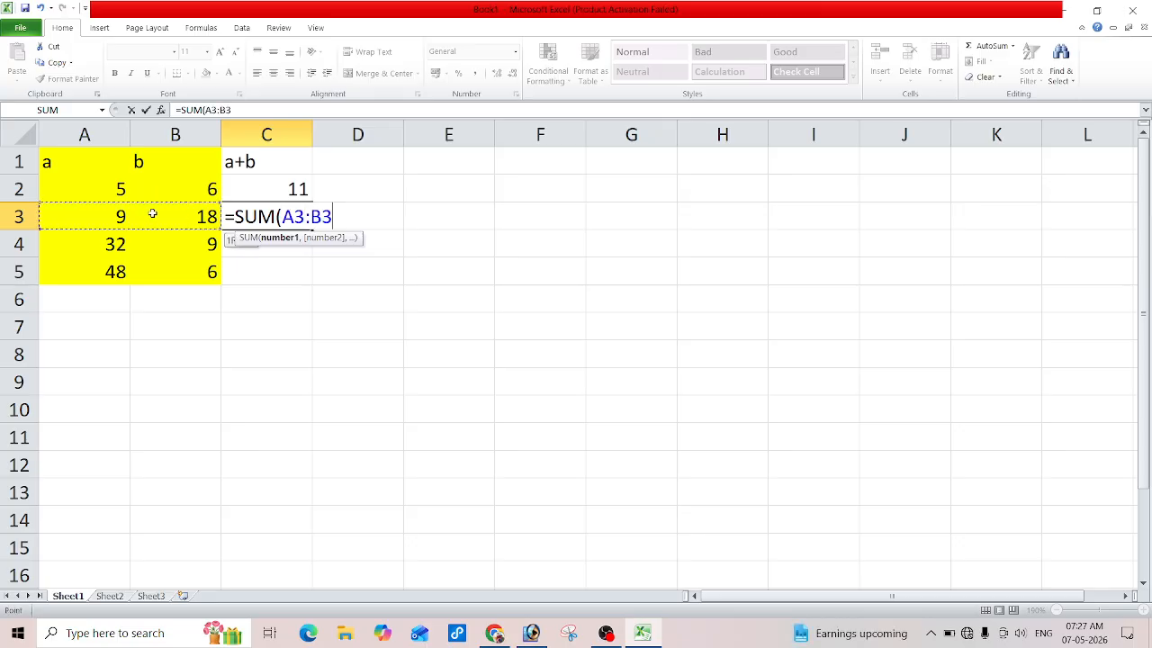
{"action": "key", "text": "Return"}
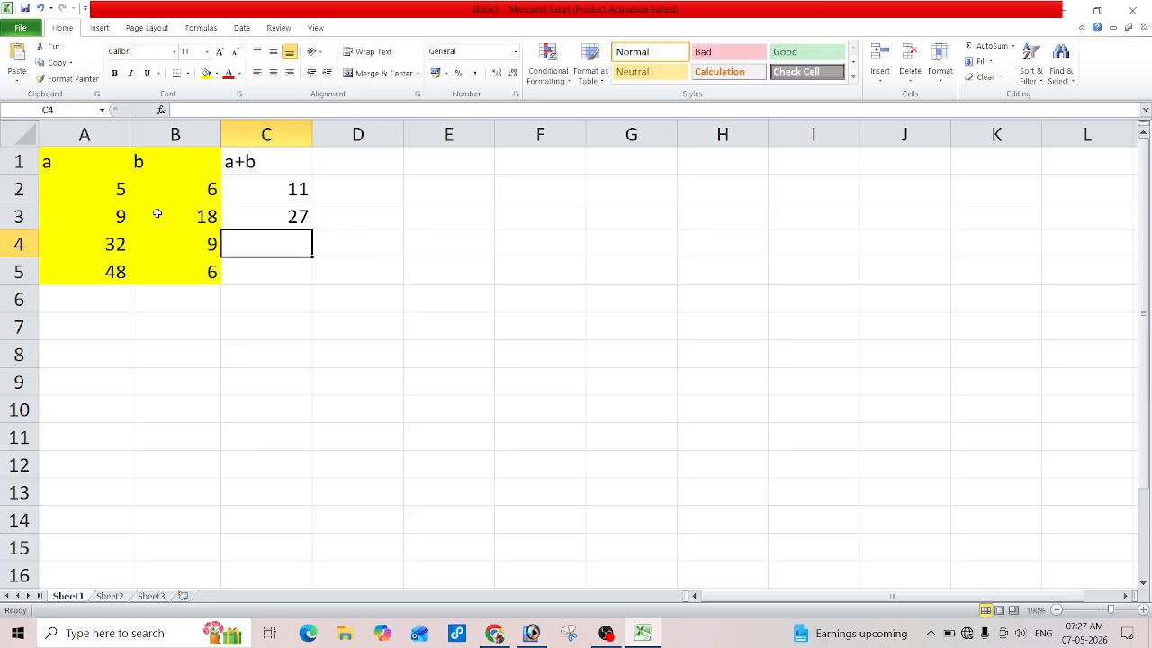
{"action": "left_click", "coordinate": [265, 219]}
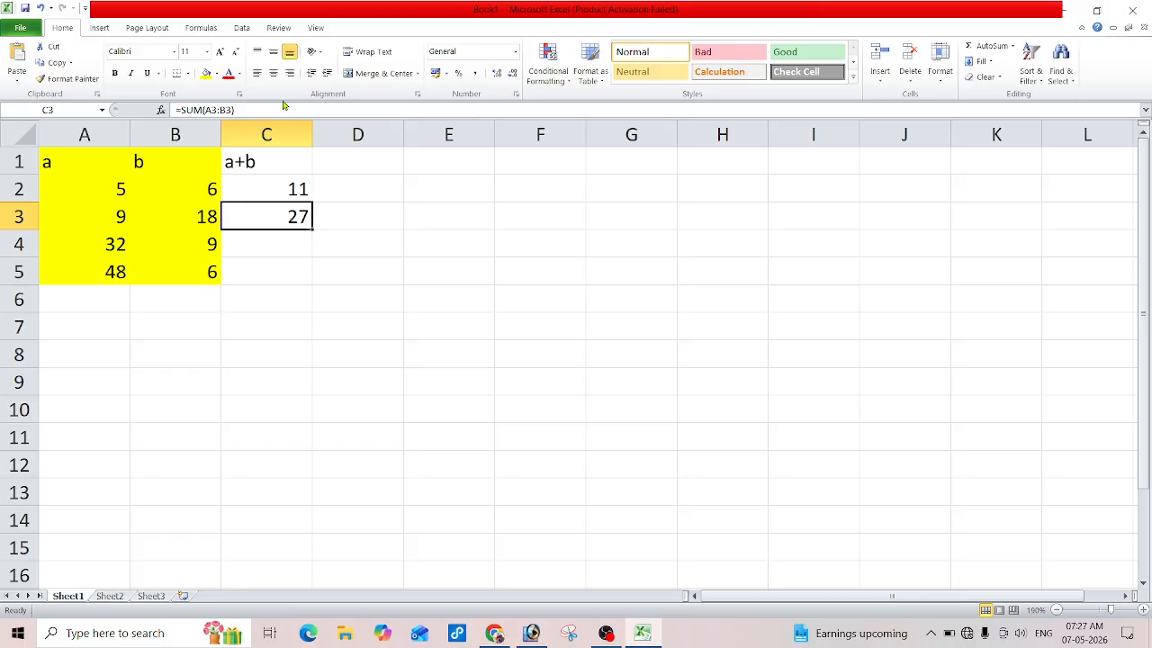
Step: Total the third data row in cell C4 with =SUM(A4:B4) and fill the formula down to C5
{"action": "left_click", "coordinate": [289, 243]}
{"action": "type", "text": "="}
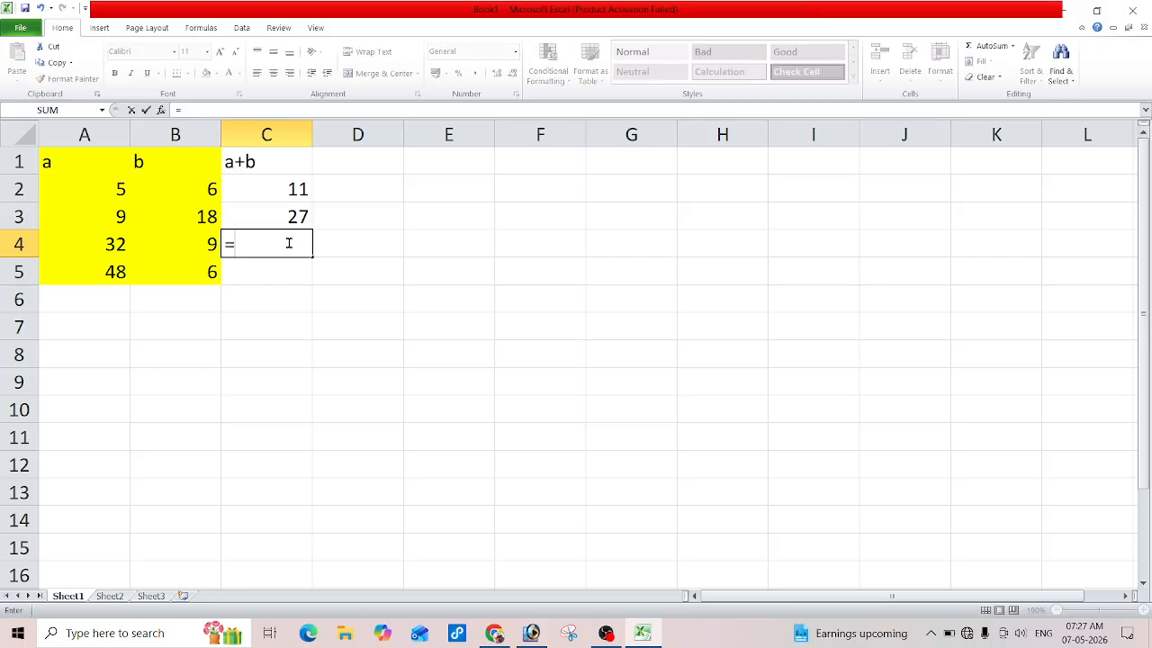
{"action": "type", "text": "sum"}
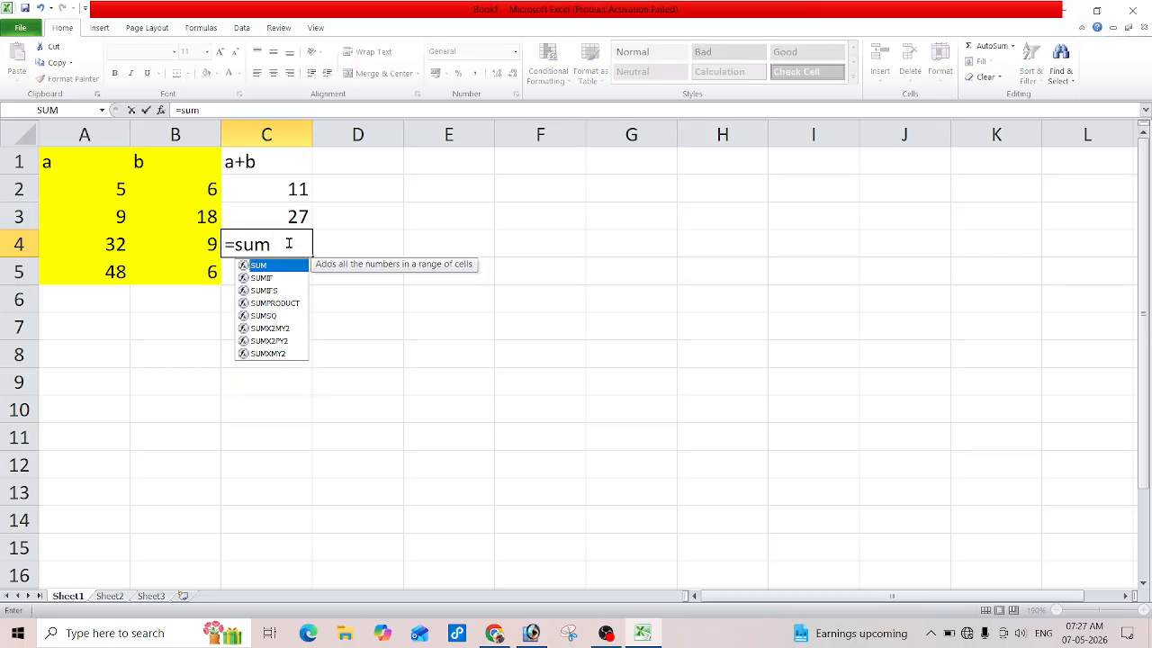
{"action": "key", "text": "Tab"}
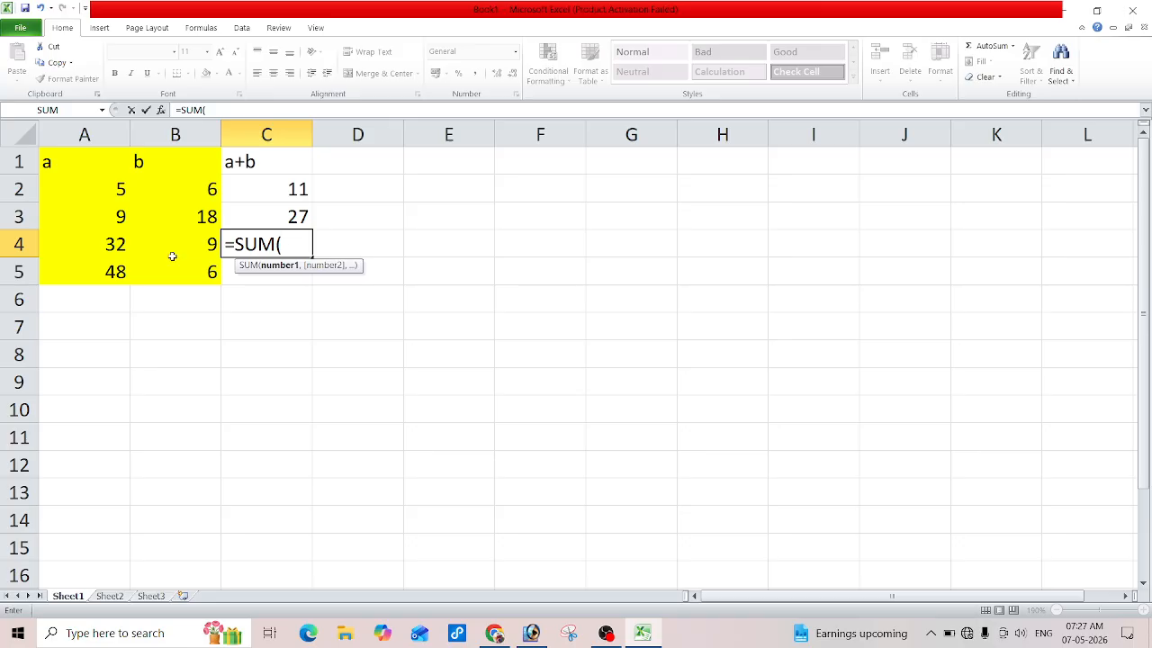
{"action": "left_click_drag", "start_coordinate": [90, 250], "coordinate": [174, 249]}
{"action": "key", "text": "Return"}
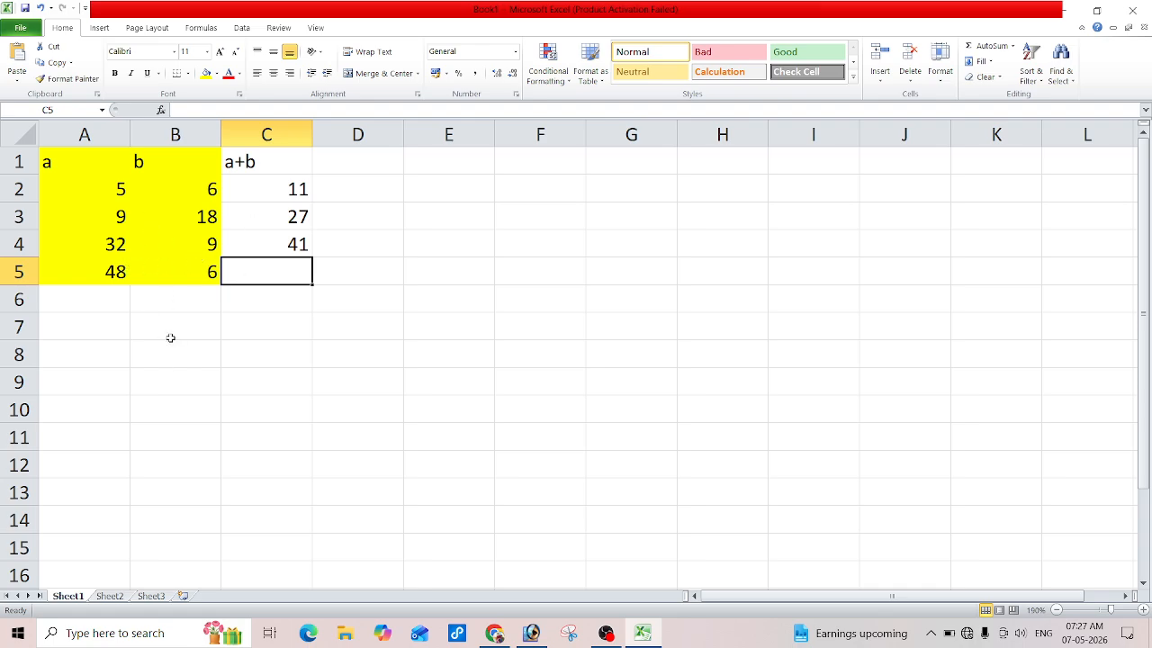
{"action": "left_click", "coordinate": [301, 245]}
{"action": "left_click_drag", "start_coordinate": [312, 257], "coordinate": [311, 278]}
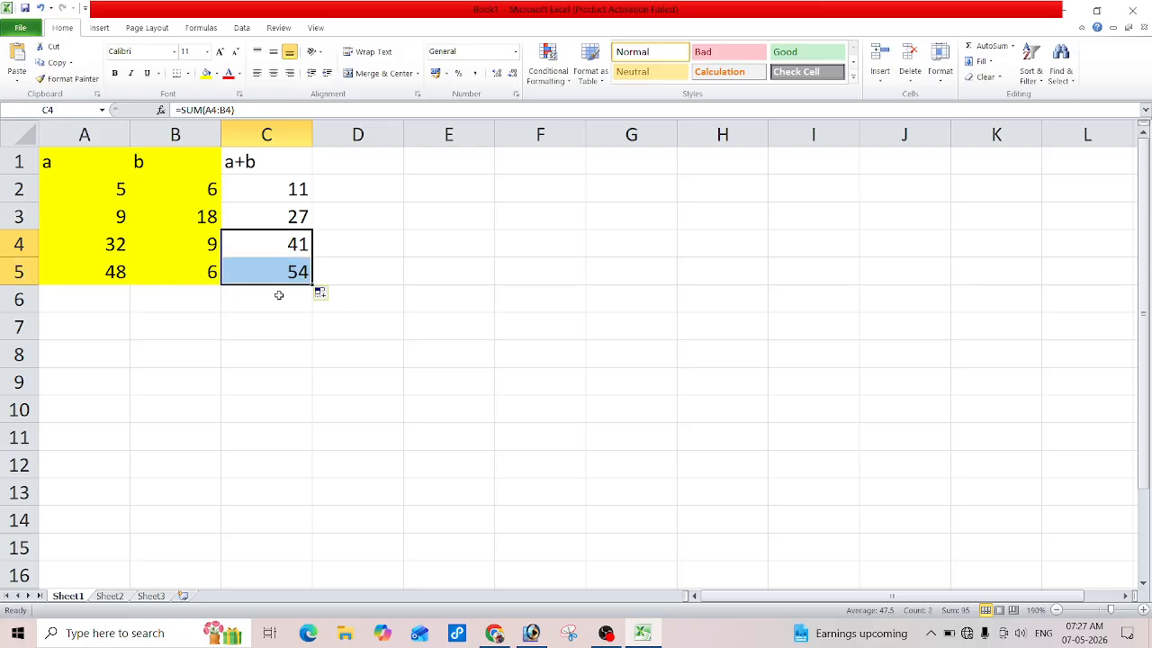
Step: Clear the sums from cells C3 to C5, keeping only the first row's total in C2
{"action": "left_click_drag", "start_coordinate": [270, 215], "coordinate": [275, 268]}
{"action": "key", "text": "BackSpace"}
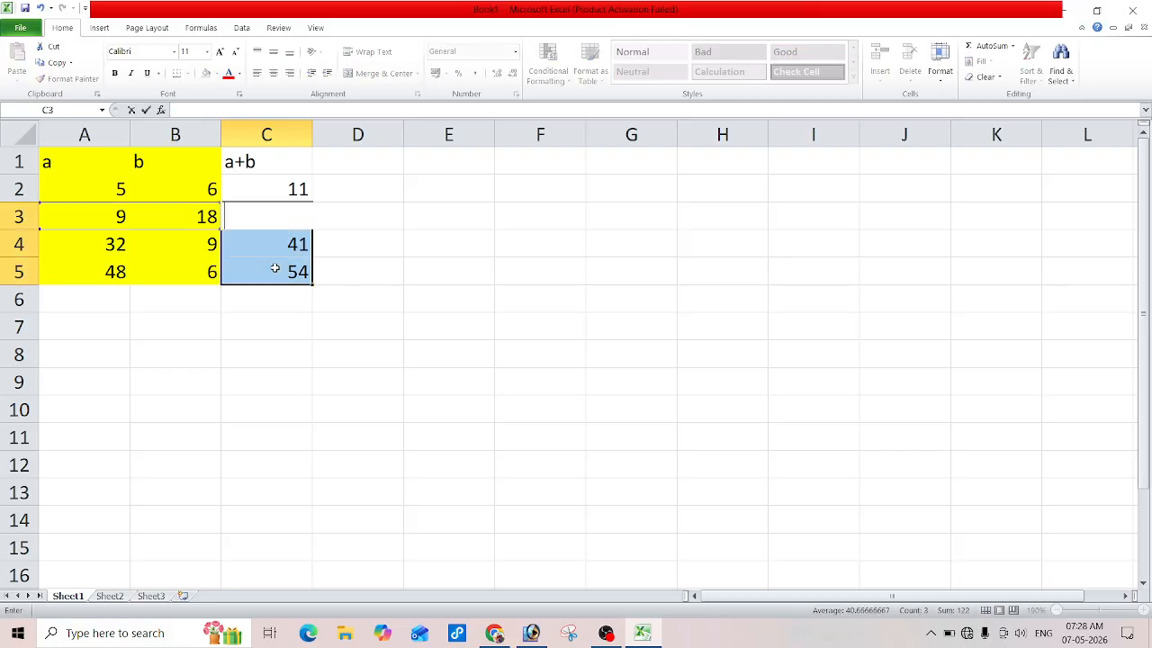
{"action": "left_click", "coordinate": [293, 251]}
{"action": "key", "text": "BackSpace"}
{"action": "key", "text": "Return"}
{"action": "key", "text": "BackSpace"}
Step: Fill the SUM formula from cell C2 down to C5 and display the formula in C4
{"action": "left_click", "coordinate": [296, 191]}
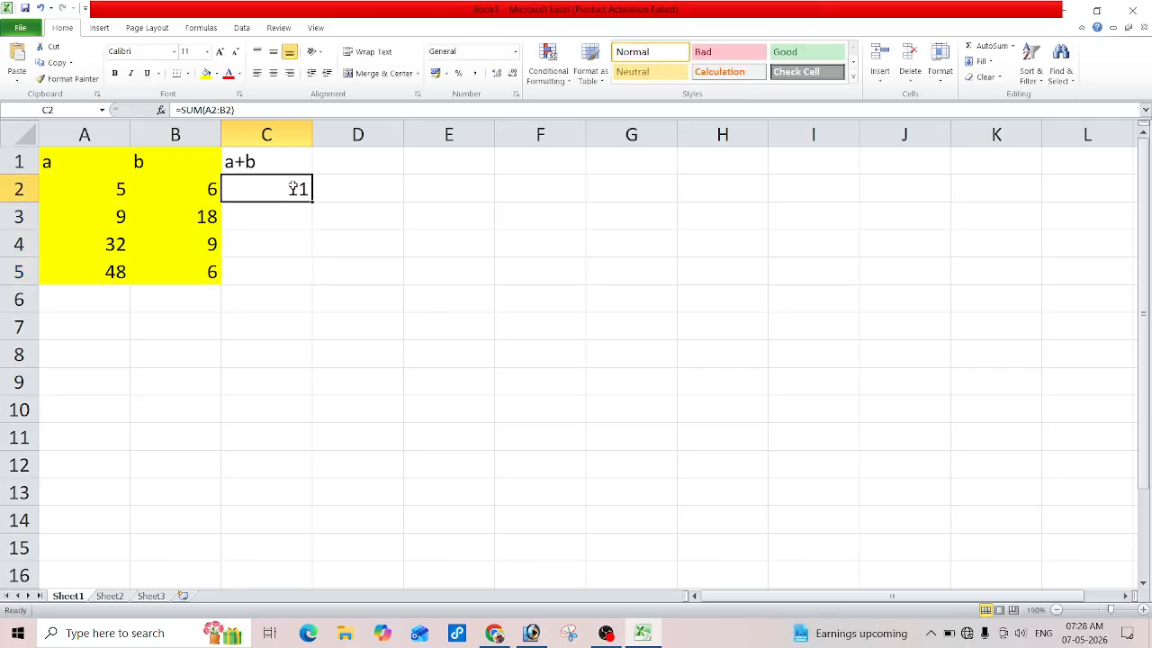
{"action": "left_click", "coordinate": [225, 218]}
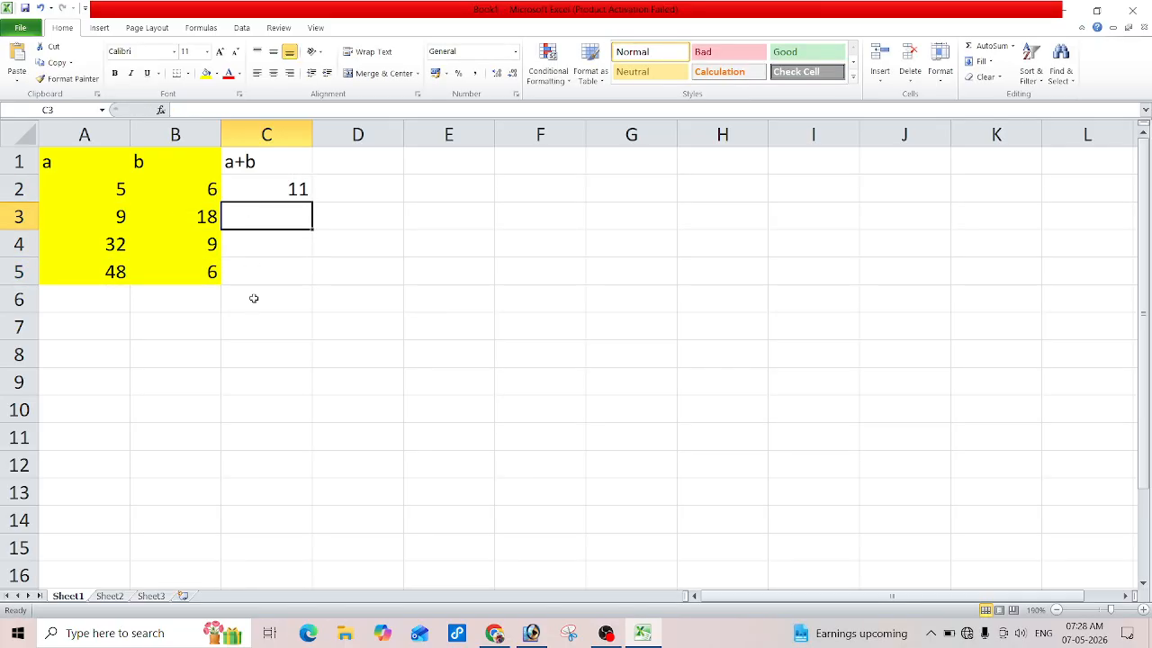
{"action": "left_click", "coordinate": [296, 194]}
{"action": "left_click_drag", "start_coordinate": [314, 204], "coordinate": [308, 274]}
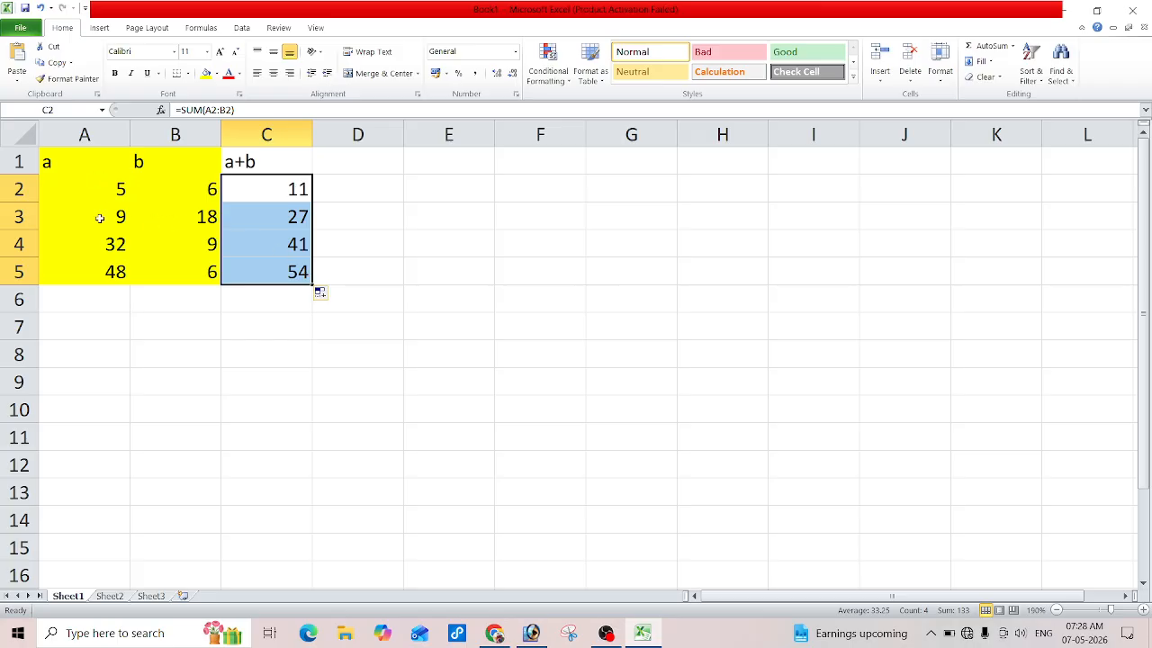
{"action": "left_click_drag", "start_coordinate": [90, 220], "coordinate": [177, 219]}
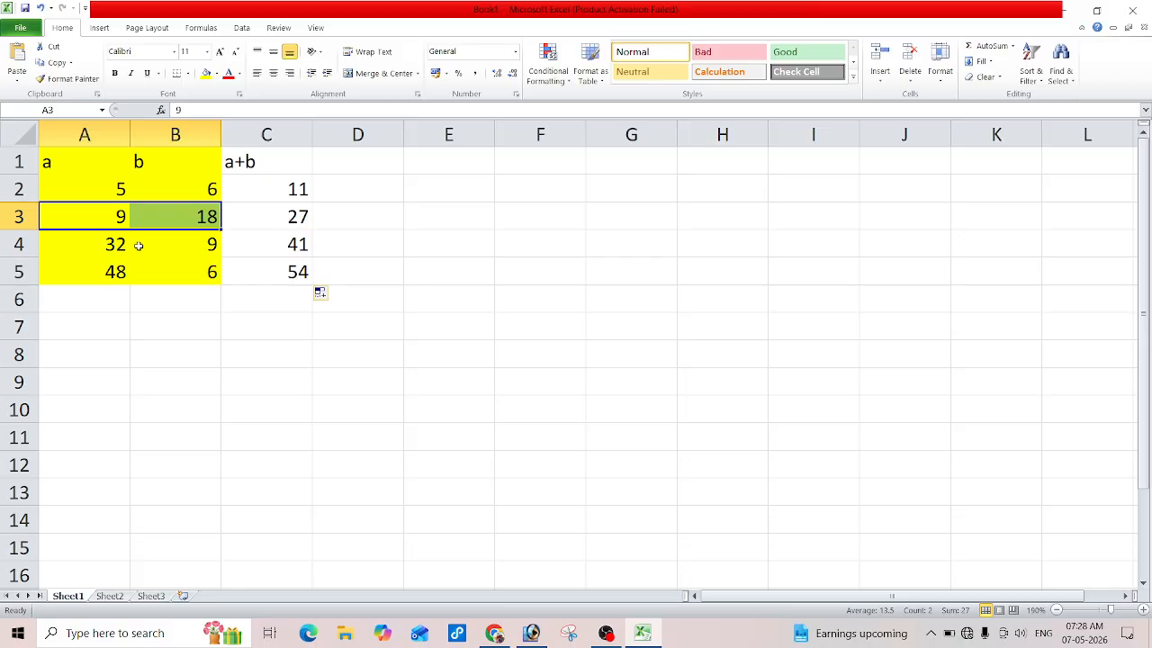
{"action": "left_click_drag", "start_coordinate": [104, 246], "coordinate": [170, 246]}
{"action": "left_click", "coordinate": [290, 243]}
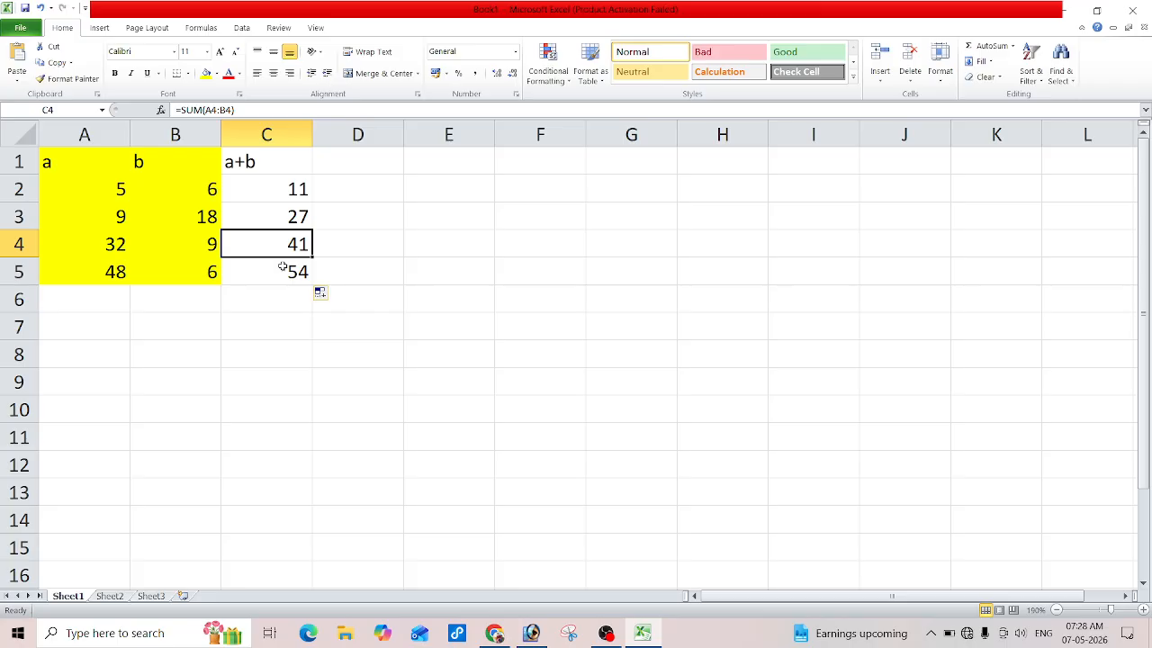
Step: Enter the header a-b in cell D1 and subtract the first data row's values in D2 with =A2-B2
{"action": "left_click", "coordinate": [384, 162]}
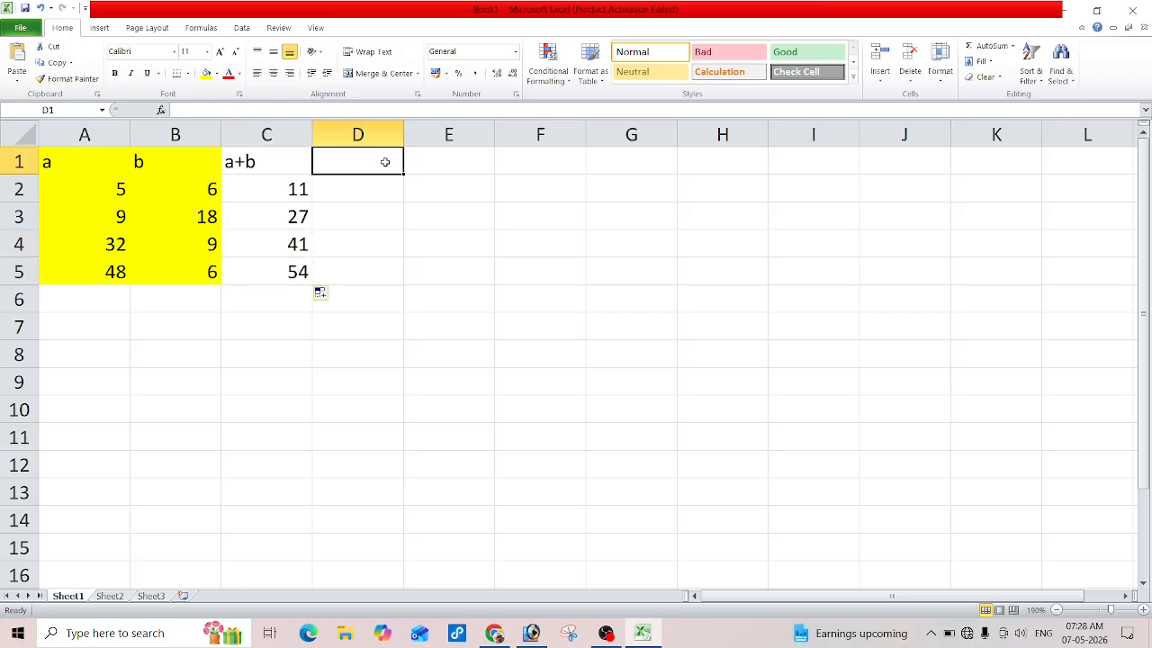
{"action": "type", "text": "a-b"}
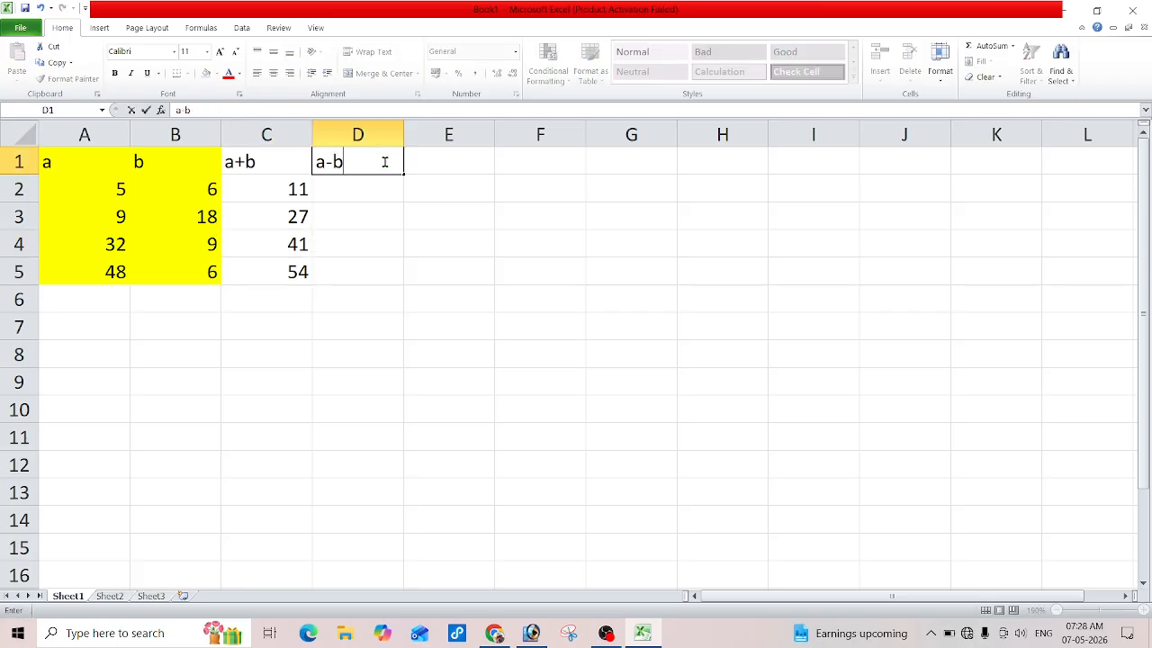
{"action": "key", "text": "Return"}
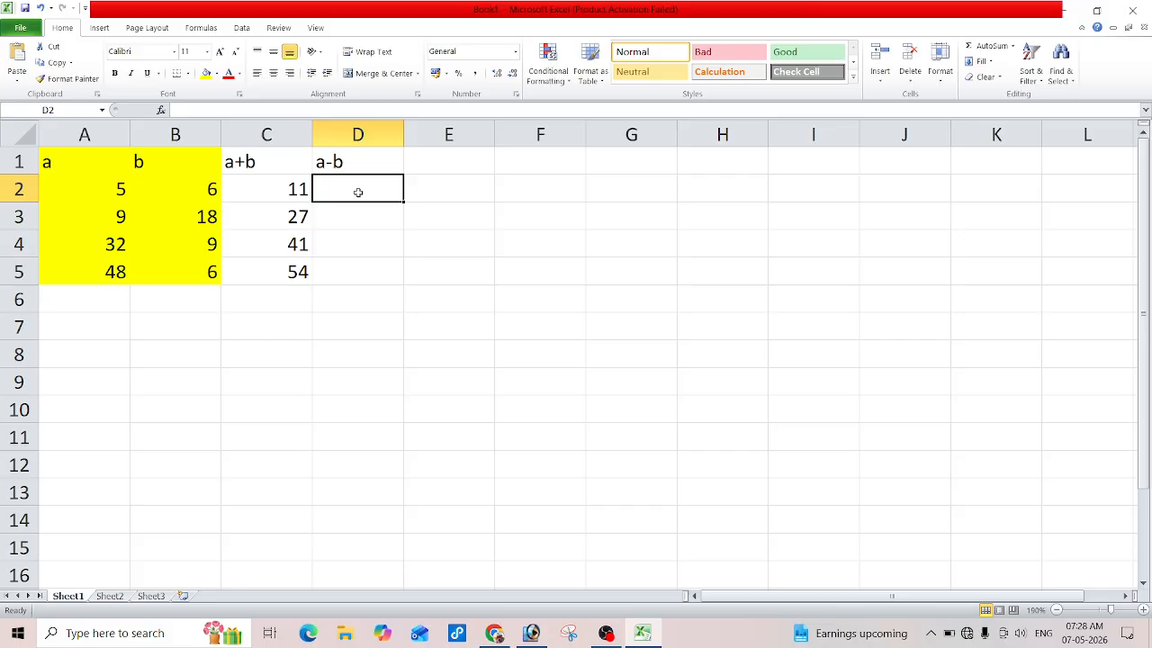
{"action": "type", "text": "="}
{"action": "left_click", "coordinate": [103, 188]}
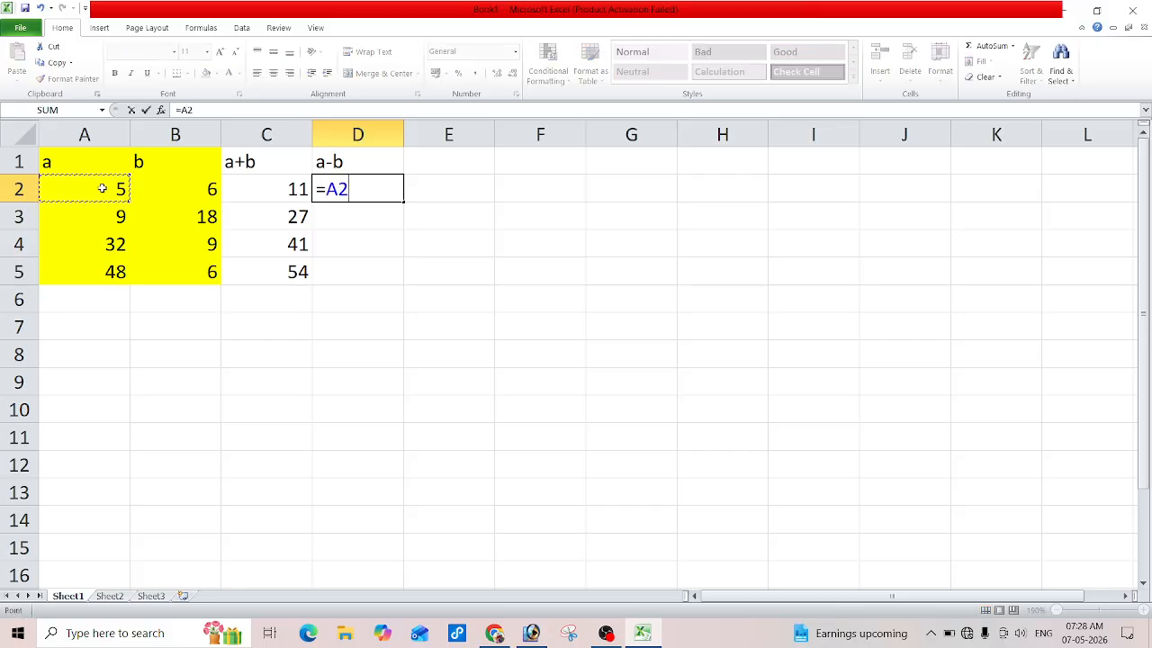
{"action": "type", "text": "-"}
{"action": "left_click", "coordinate": [171, 189]}
{"action": "key", "text": "Return"}
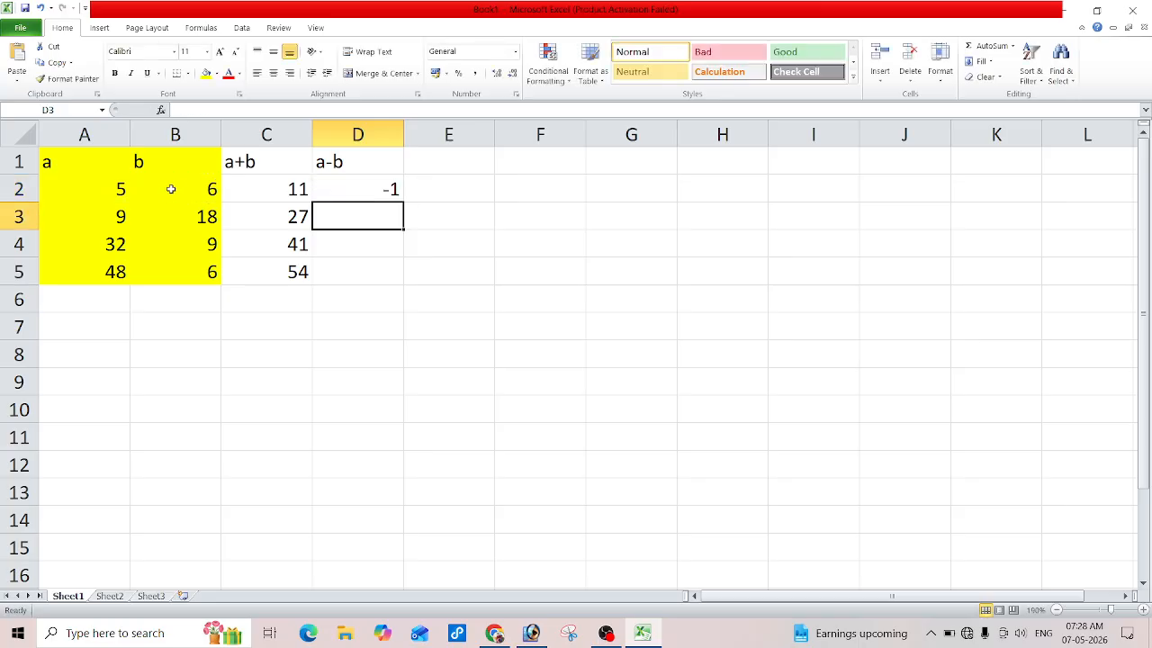
{"action": "left_click", "coordinate": [397, 190]}
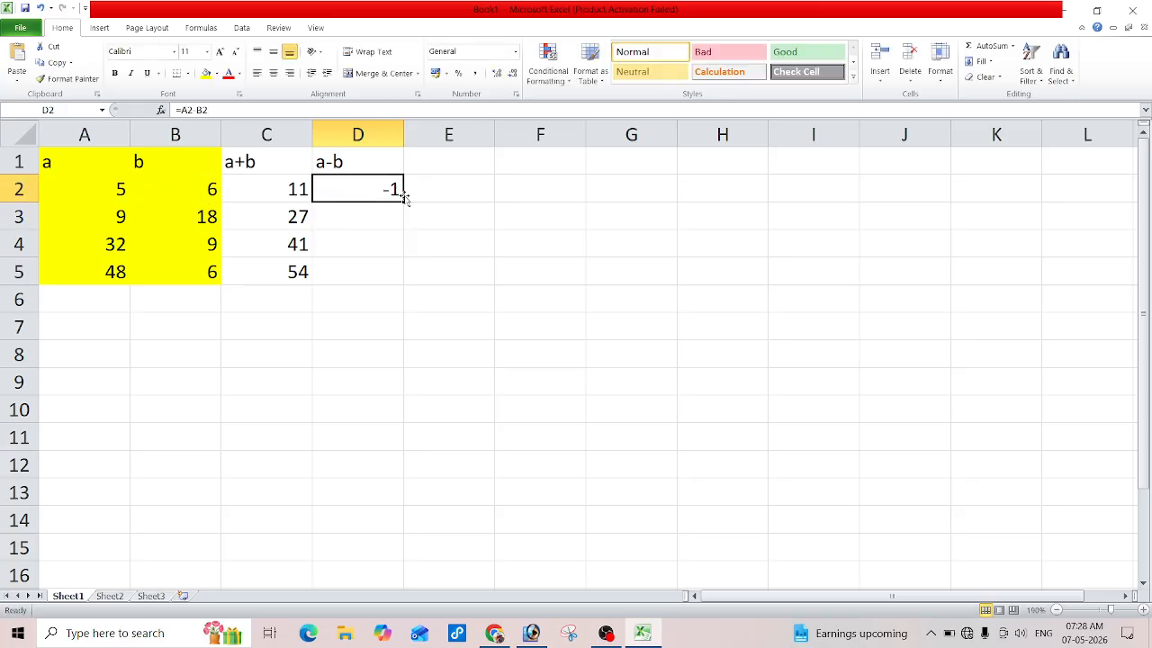
{"action": "left_click_drag", "start_coordinate": [403, 200], "coordinate": [393, 291]}
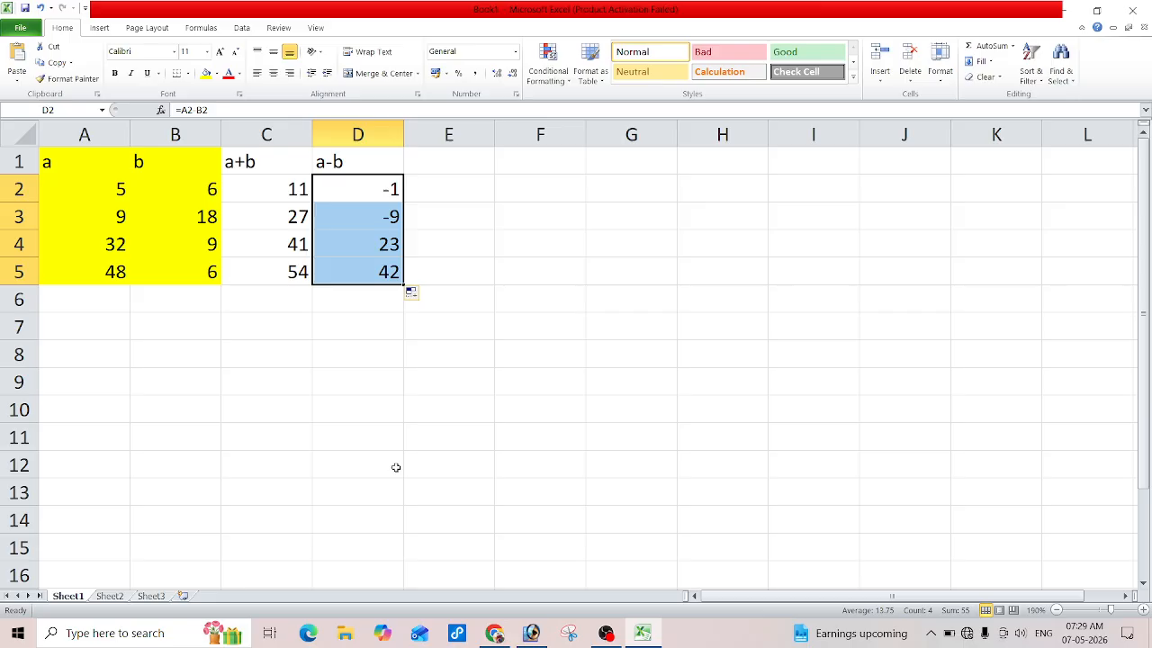
{"action": "key", "text": "ctrl+z"}
Step: Subtract the second data row's values in cell D3 with the formula =A3-B3
{"action": "left_click", "coordinate": [368, 214]}
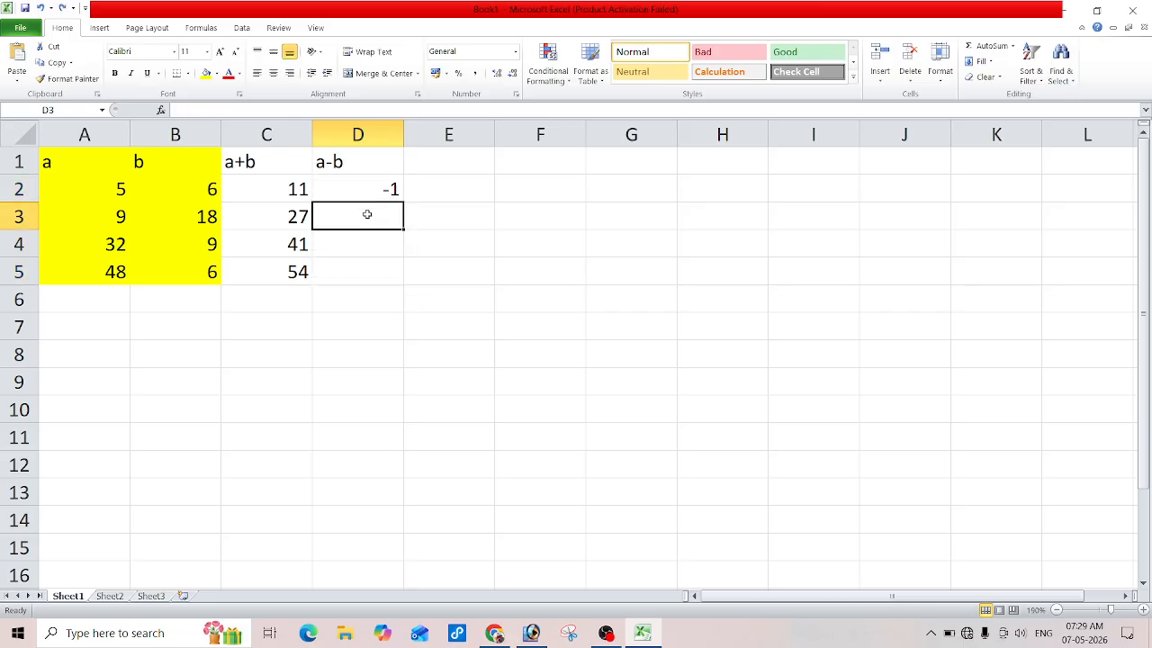
{"action": "type", "text": "="}
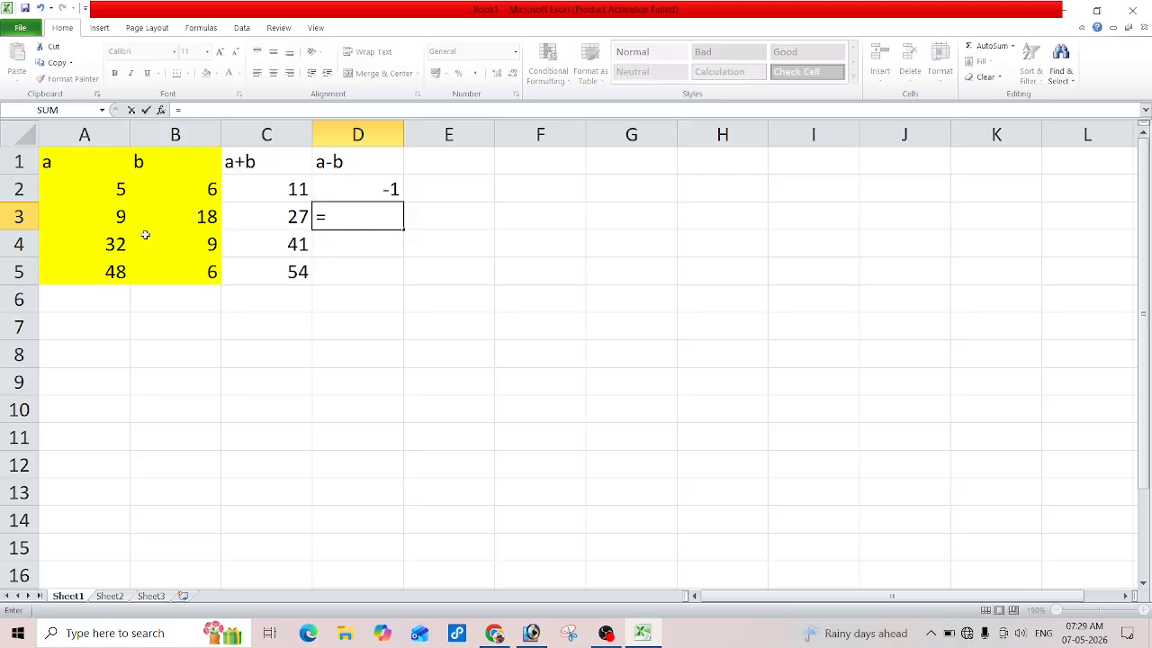
{"action": "left_click", "coordinate": [108, 225]}
{"action": "type", "text": "-"}
{"action": "left_click", "coordinate": [195, 221]}
{"action": "type", "text": "-"}
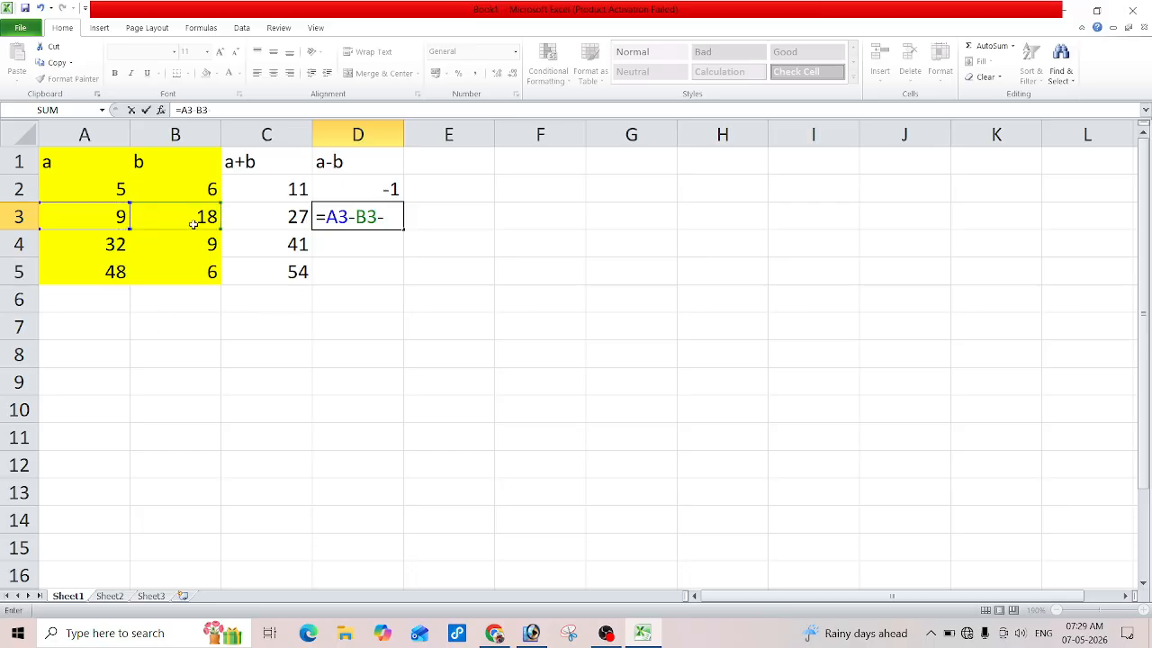
{"action": "key", "text": "Return"}
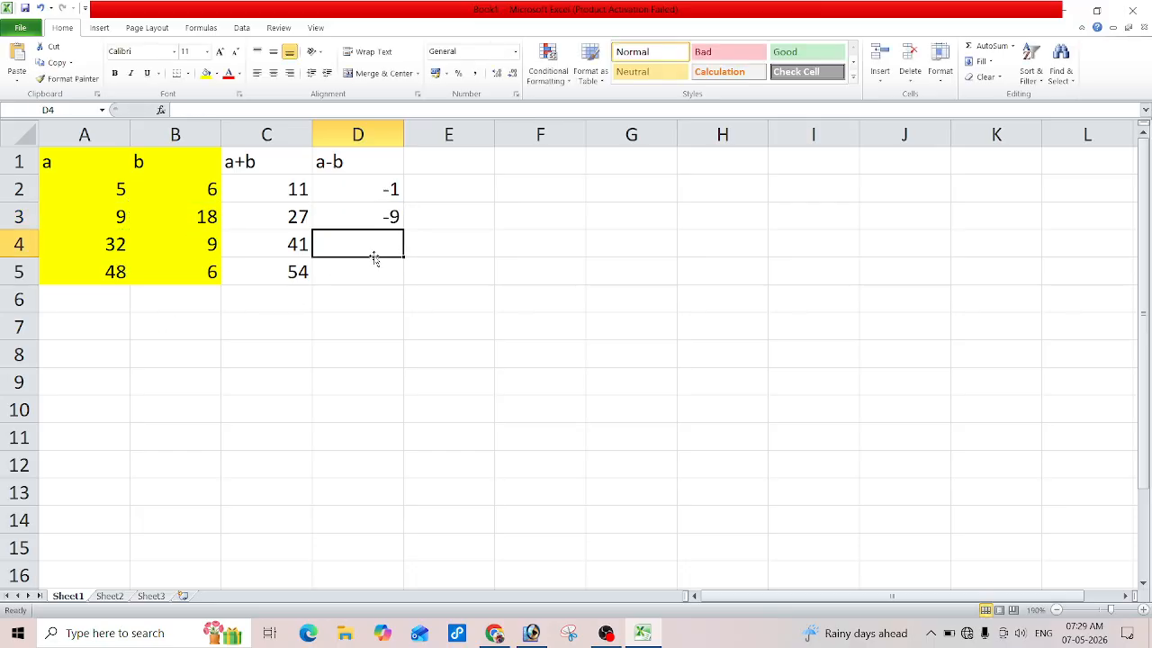
Step: Subtract the third data row's values in cell D4 with the formula =A4-B4
{"action": "type", "text": "="}
{"action": "left_click", "coordinate": [135, 246]}
{"action": "left_click", "coordinate": [109, 245]}
{"action": "type", "text": "-"}
{"action": "left_click", "coordinate": [179, 251]}
{"action": "key", "text": "Return"}
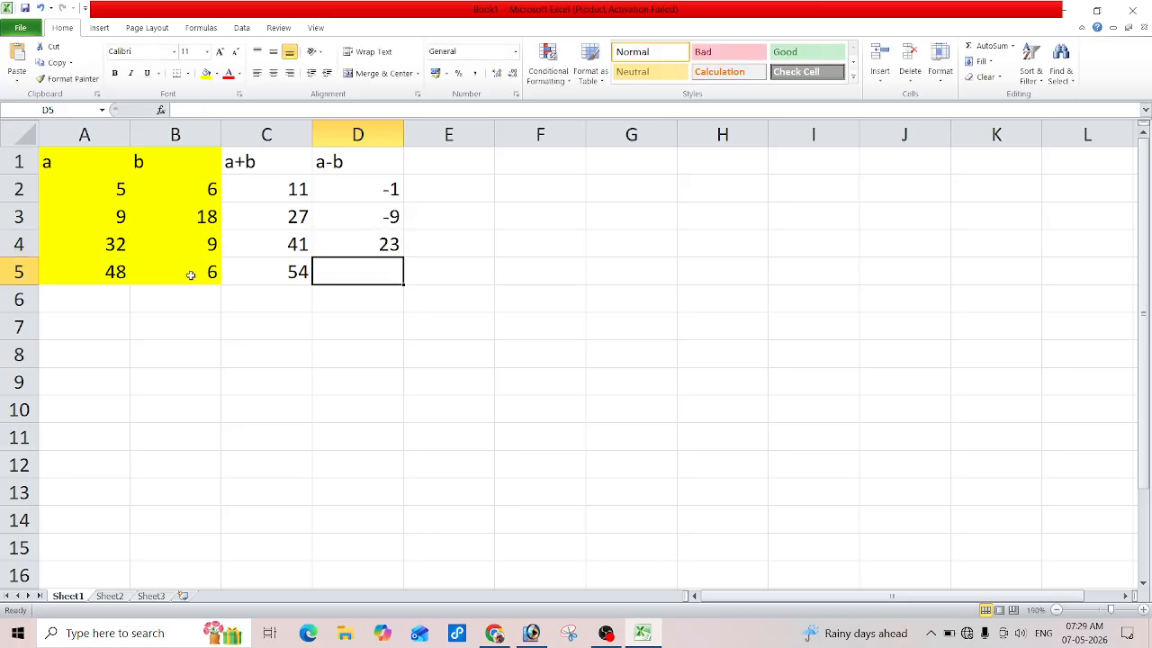
Step: Subtract the fourth data row's values in cell D5 with =A5-B5 and display the formula in D2
{"action": "type", "text": "="}
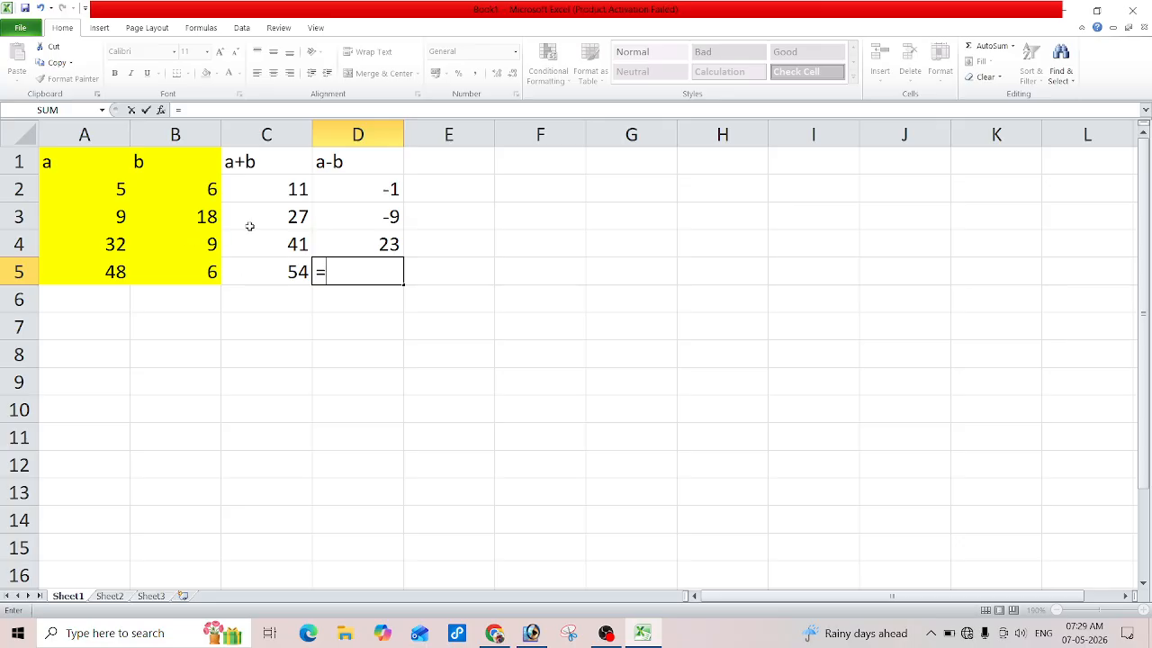
{"action": "left_click", "coordinate": [117, 272]}
{"action": "type", "text": "-"}
{"action": "left_click", "coordinate": [176, 277]}
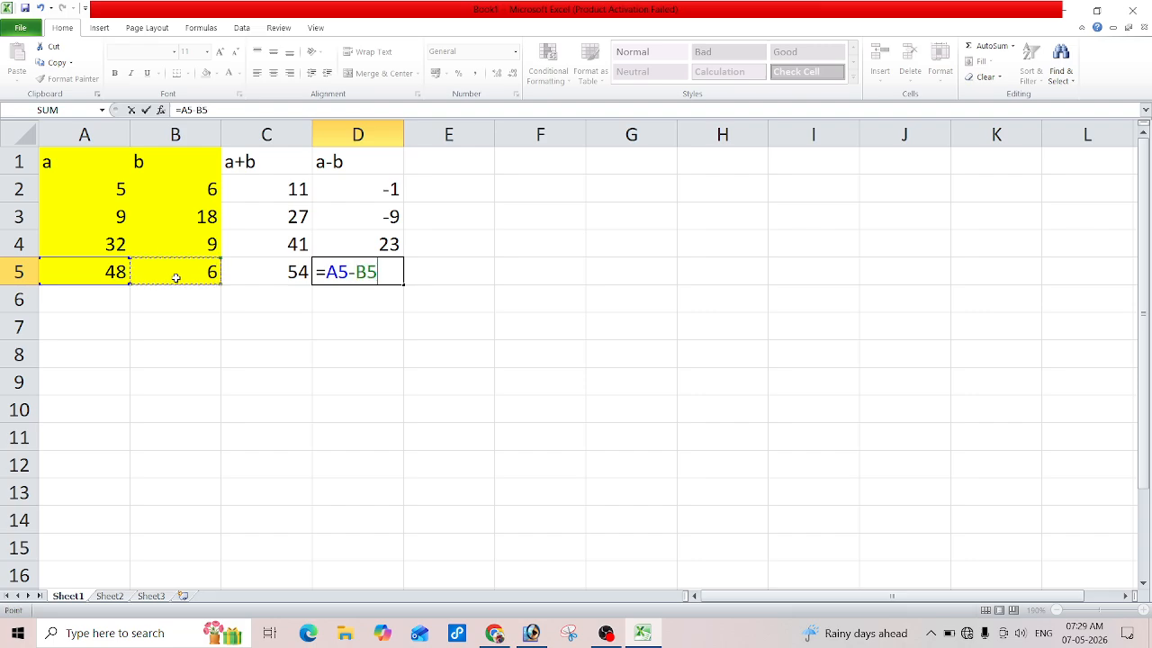
{"action": "key", "text": "Return"}
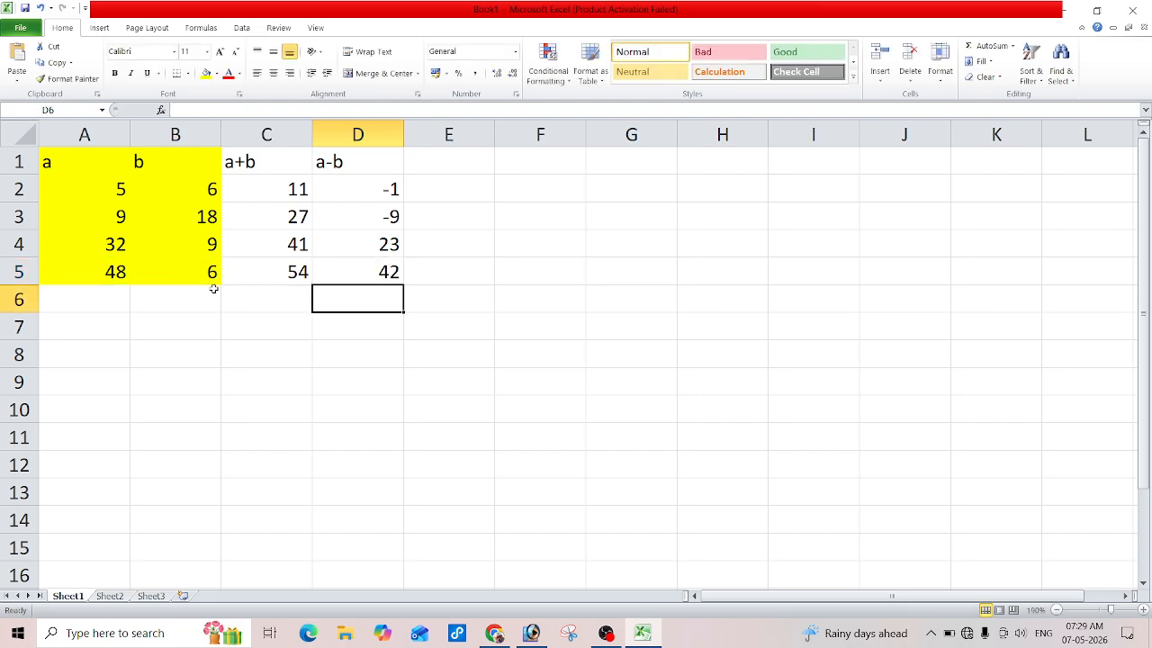
{"action": "left_click", "coordinate": [389, 189]}
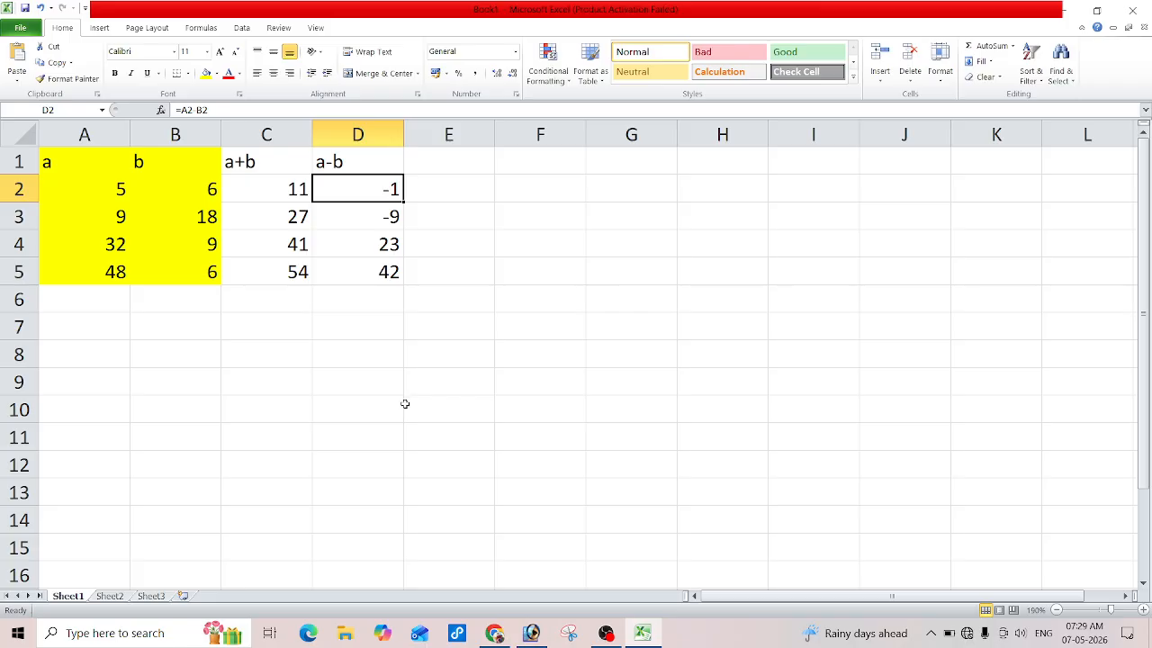
Step: Enter the header a*b in cell E1 and multiply the first data row's values in E2 with =A2*B2
{"action": "left_click", "coordinate": [462, 160]}
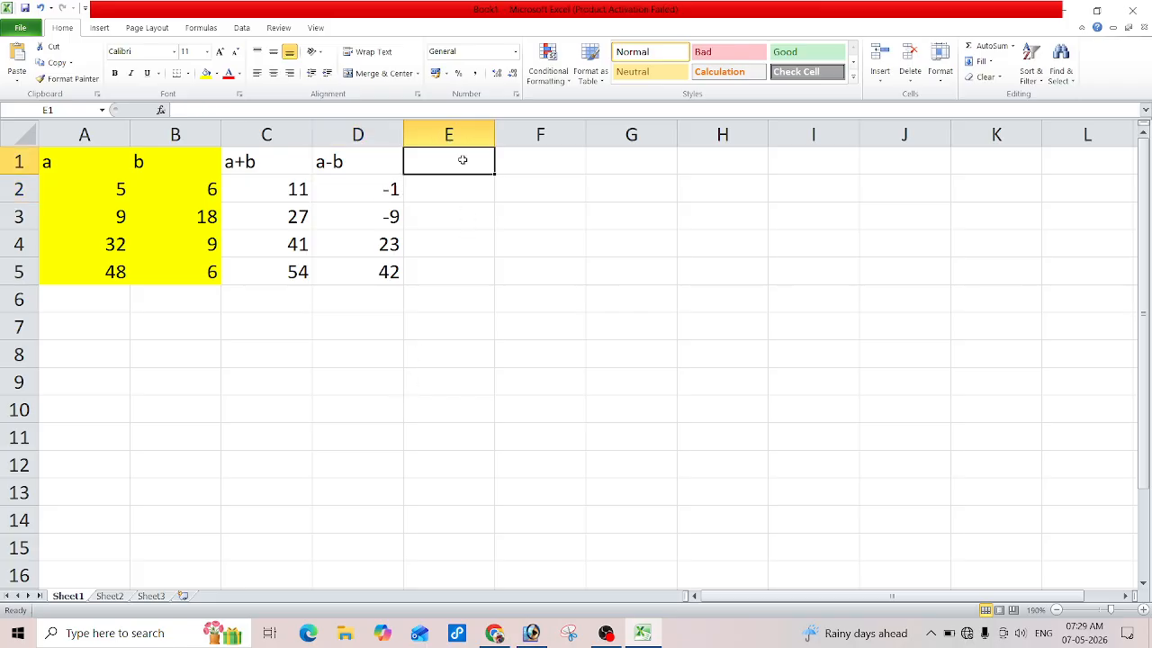
{"action": "type", "text": "a*b"}
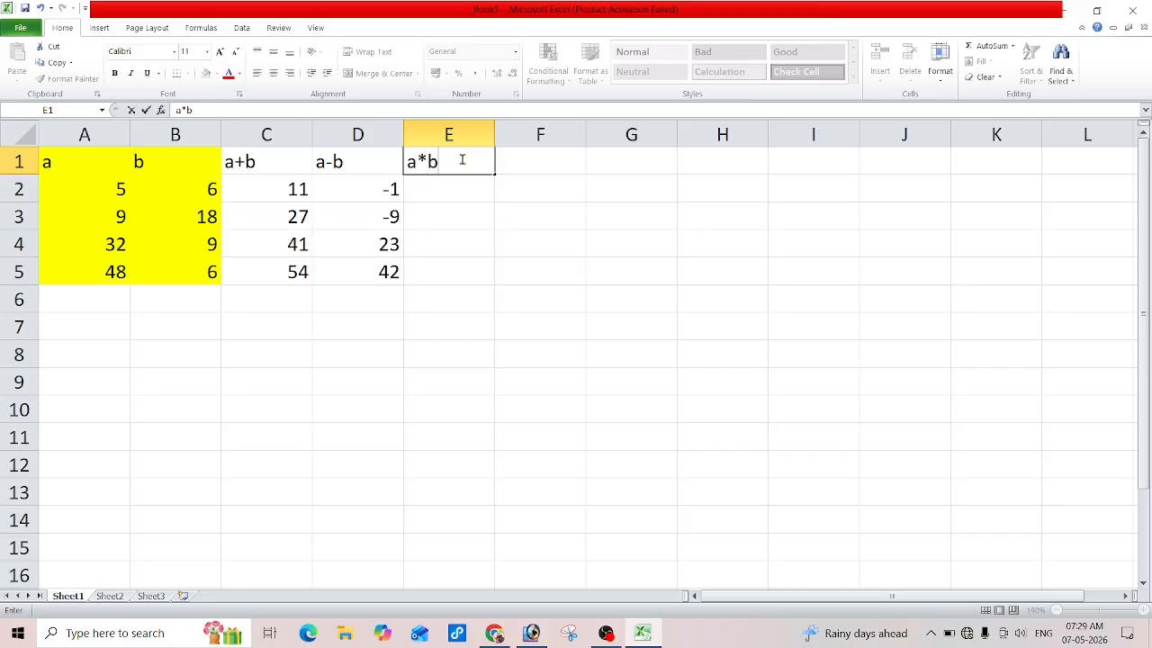
{"action": "key", "text": "Return"}
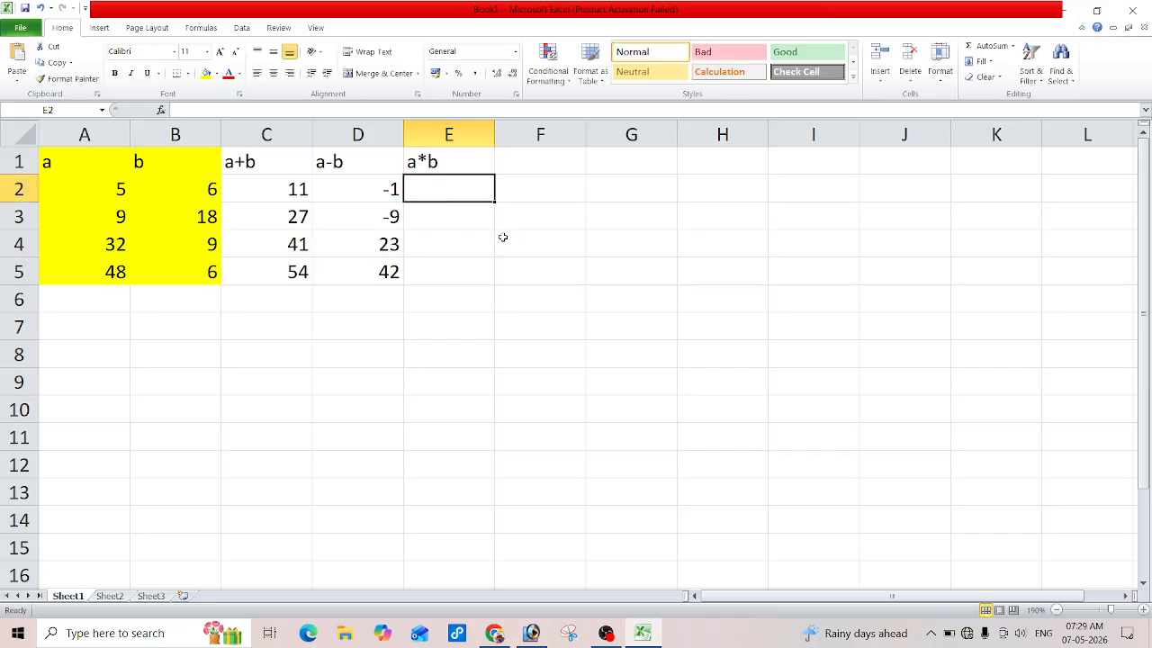
{"action": "type", "text": "="}
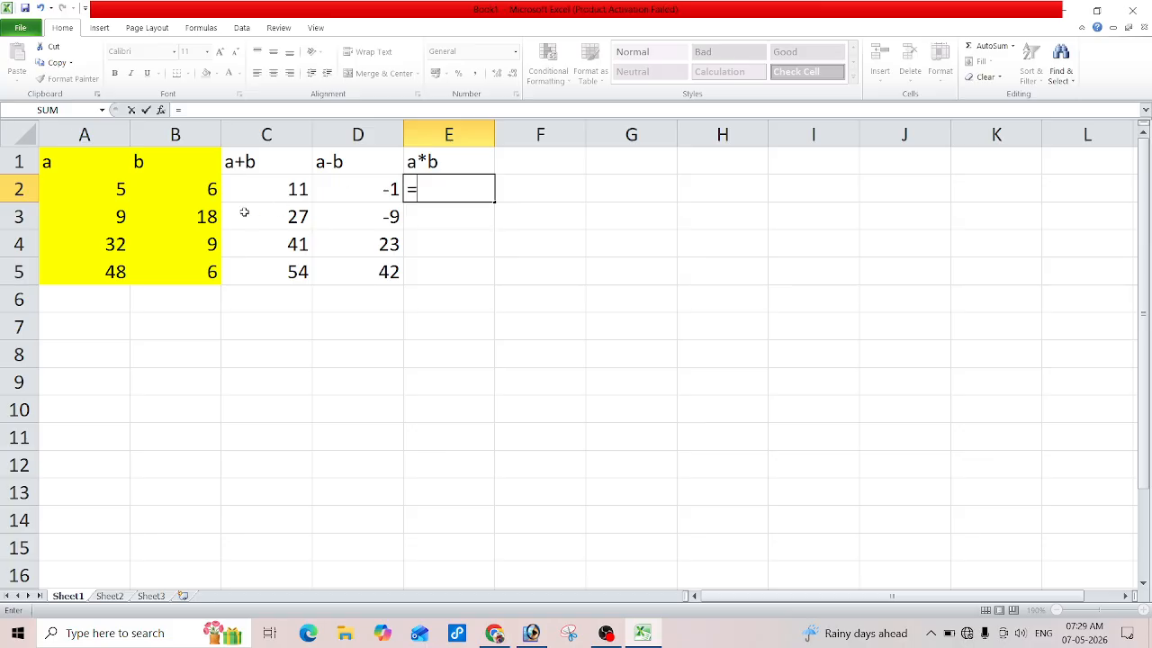
{"action": "left_click", "coordinate": [117, 194]}
{"action": "type", "text": "*"}
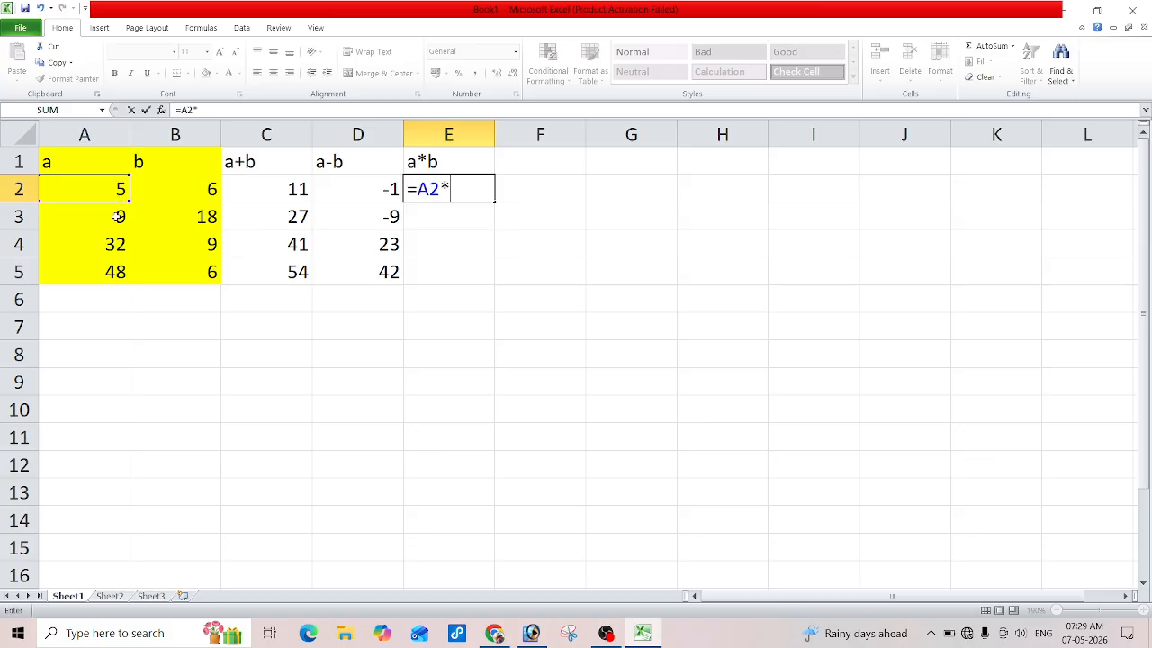
{"action": "left_click", "coordinate": [219, 192]}
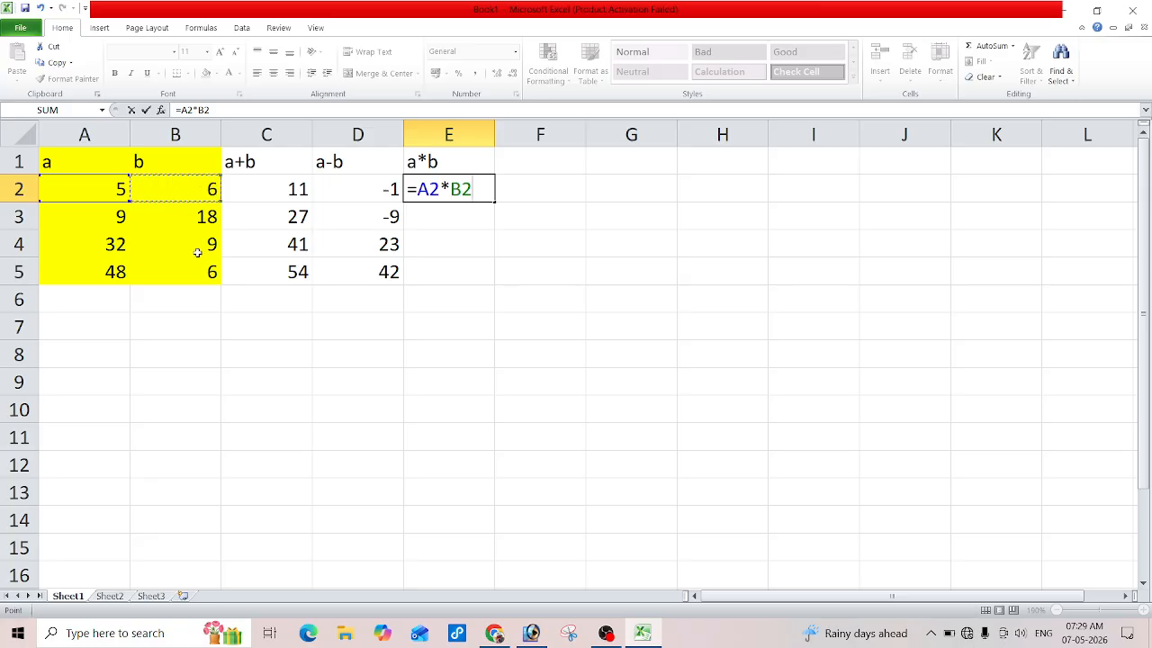
{"action": "key", "text": "Return"}
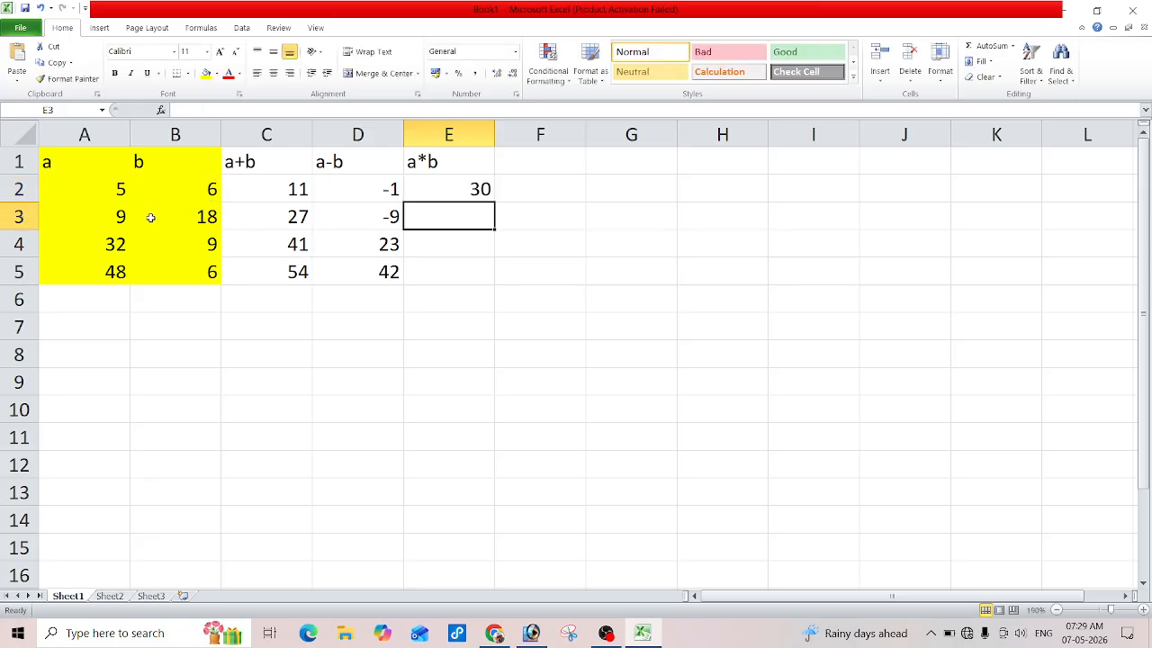
Step: Multiply the second data row's values in cell E3 with the formula =A3*B3
{"action": "type", "text": "="}
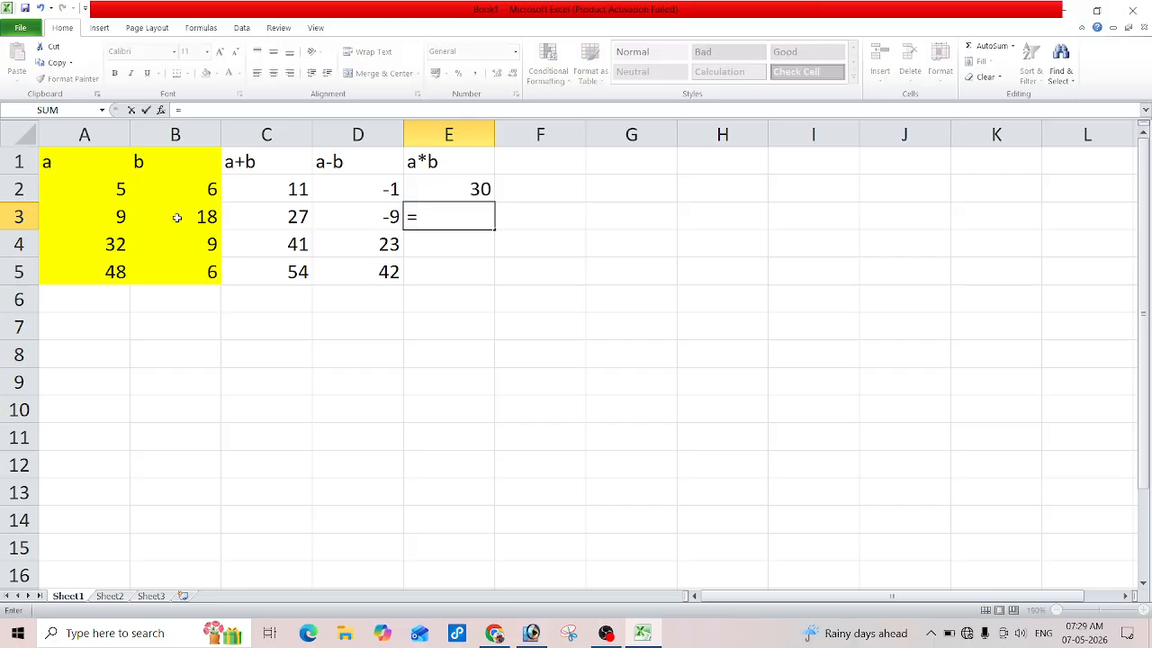
{"action": "left_click", "coordinate": [128, 219]}
{"action": "type", "text": "*"}
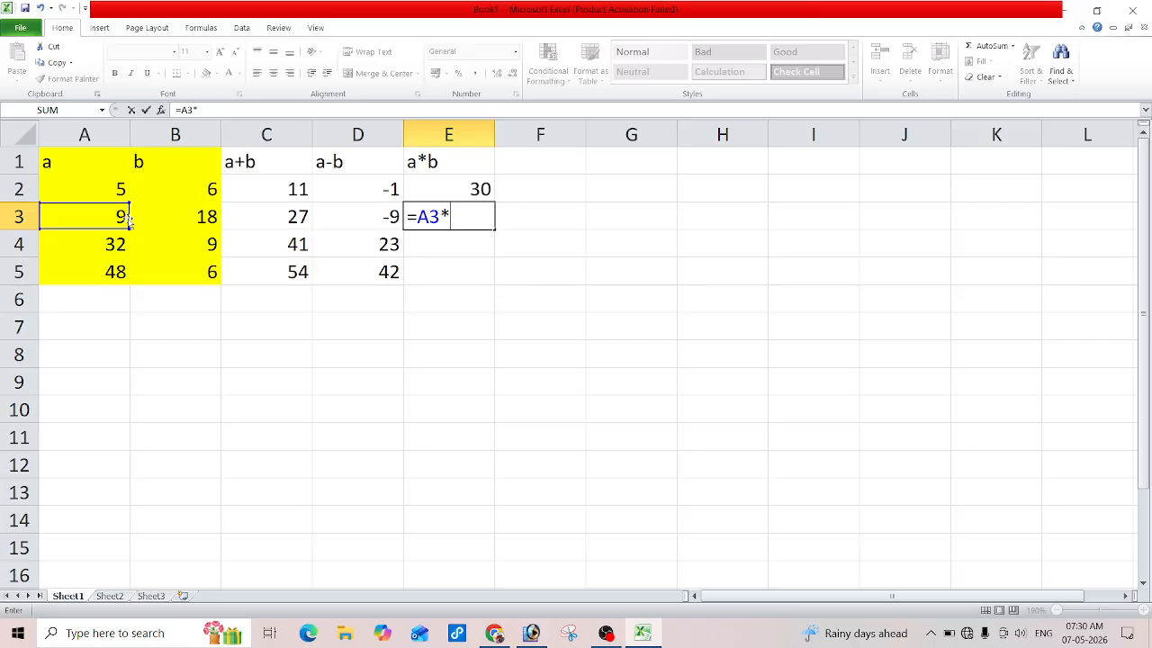
{"action": "left_click", "coordinate": [206, 217]}
{"action": "key", "text": "Return"}
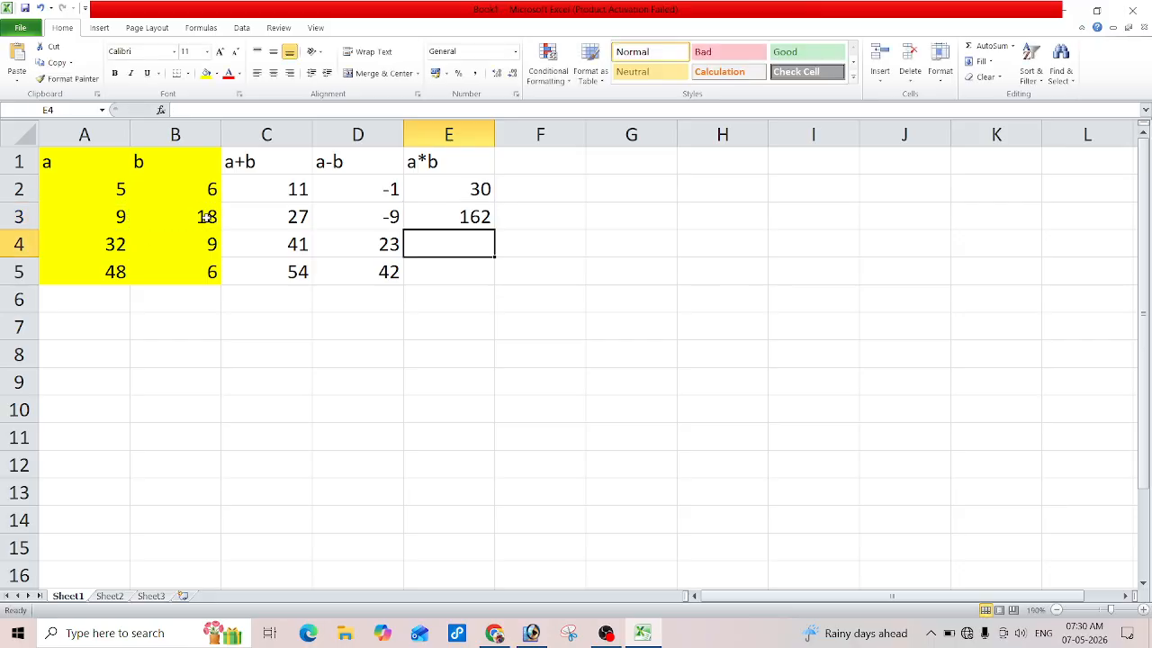
Step: Copy the product formula from E3 down through E5 to cover the remaining data rows
{"action": "left_click", "coordinate": [438, 219]}
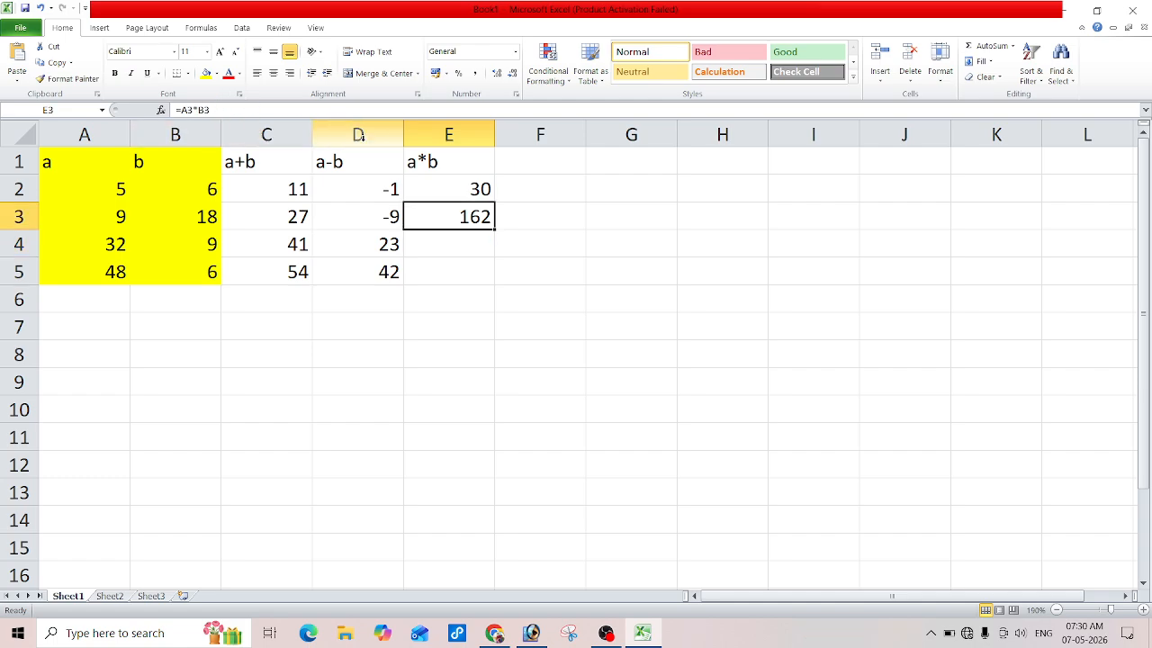
{"action": "left_click", "coordinate": [453, 243]}
{"action": "left_click", "coordinate": [455, 217]}
{"action": "left_click_drag", "start_coordinate": [493, 231], "coordinate": [494, 287]}
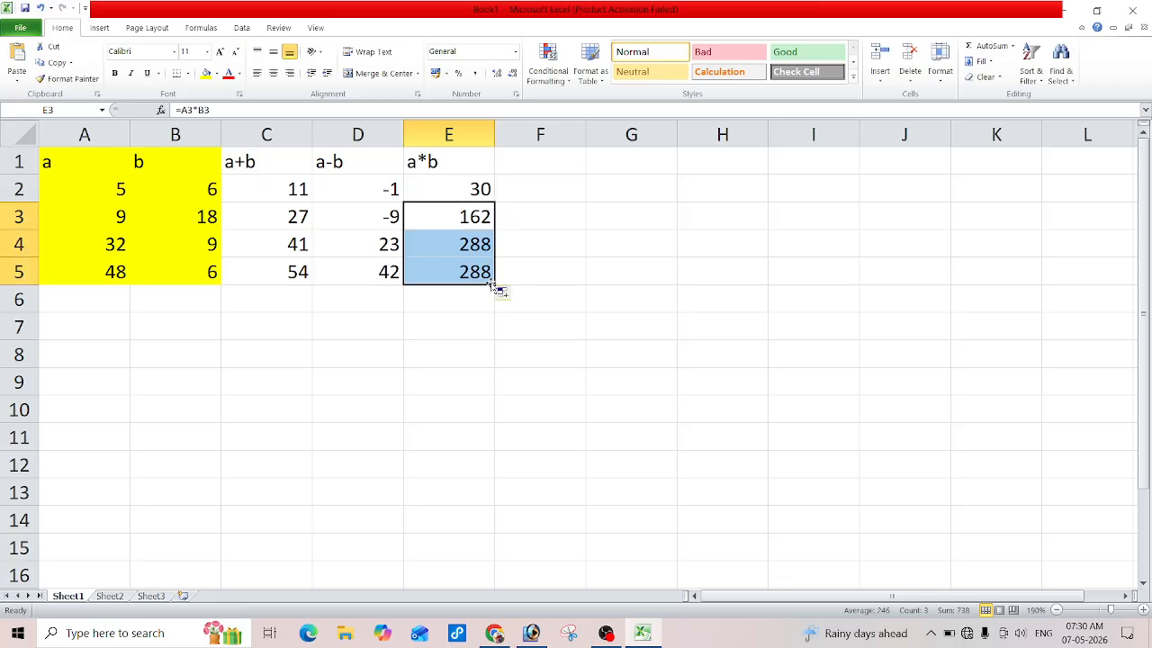
{"action": "left_click", "coordinate": [468, 358]}
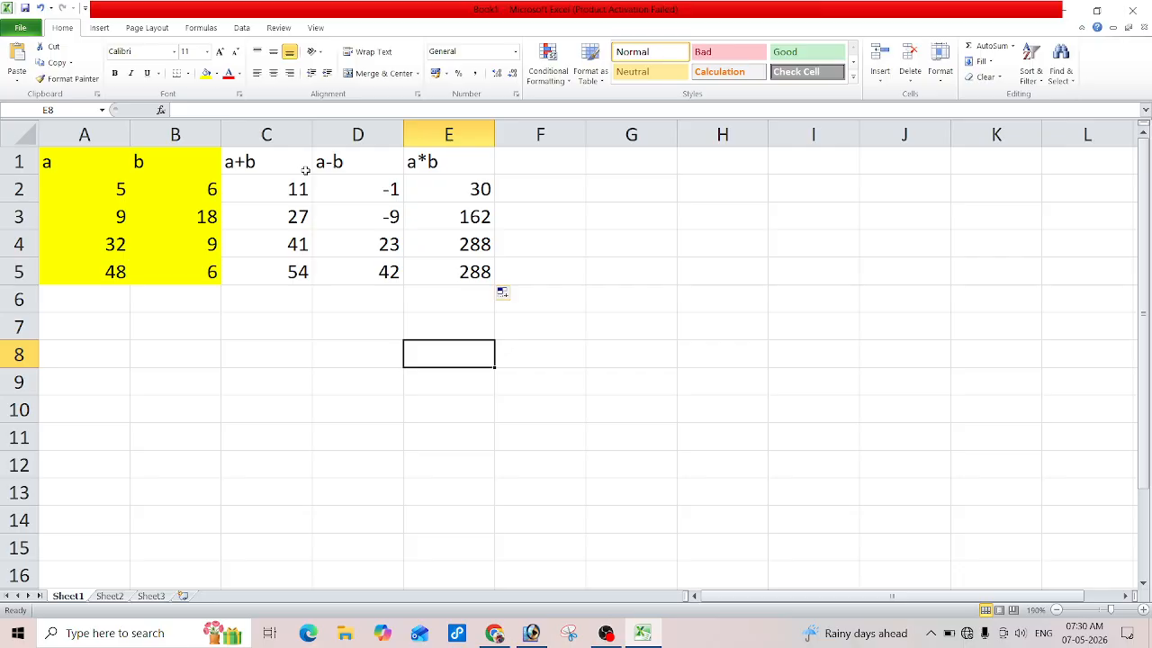
Step: Shade the a*b column, cells E1:E5, with a medium blue fill
{"action": "left_click_drag", "start_coordinate": [419, 167], "coordinate": [457, 270]}
{"action": "left_click", "coordinate": [216, 73]}
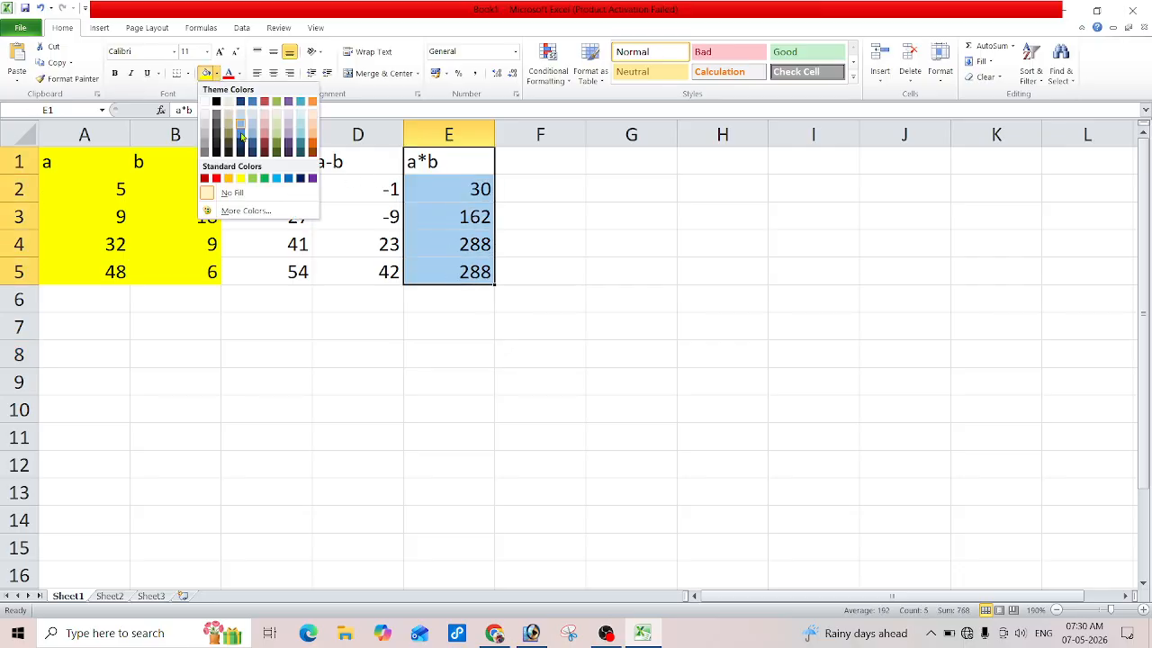
{"action": "left_click", "coordinate": [240, 126]}
{"action": "left_click", "coordinate": [342, 322]}
Step: Shade the a+b column, cells C1:C5, with a dark tan fill
{"action": "left_click_drag", "start_coordinate": [271, 158], "coordinate": [278, 266]}
{"action": "left_click", "coordinate": [216, 75]}
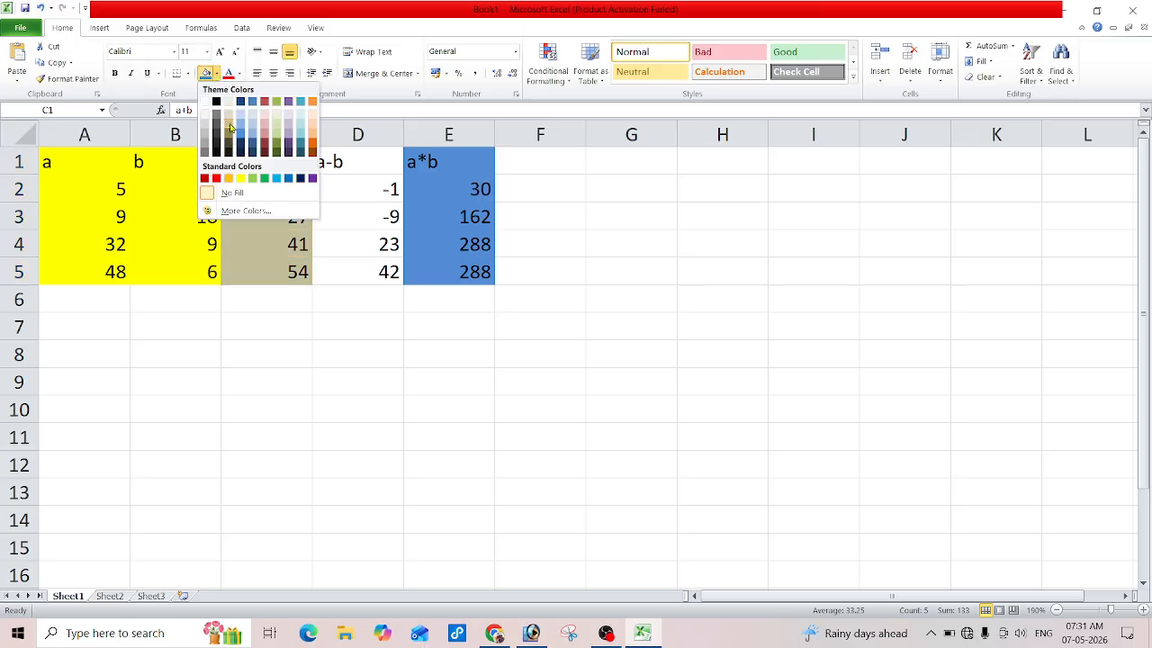
{"action": "left_click", "coordinate": [229, 120]}
{"action": "left_click", "coordinate": [333, 259]}
Step: Shade the a-b column, cells D1:D5, with the standard light green fill
{"action": "left_click_drag", "start_coordinate": [328, 161], "coordinate": [354, 268]}
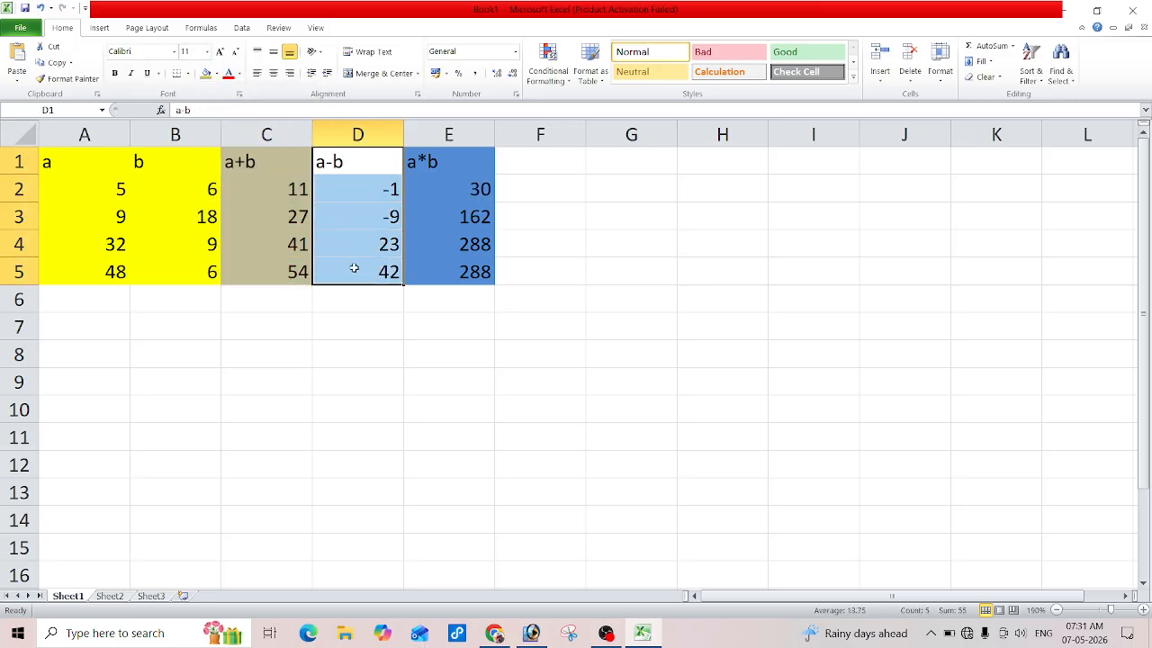
{"action": "left_click", "coordinate": [215, 75]}
{"action": "left_click", "coordinate": [256, 178]}
{"action": "left_click", "coordinate": [329, 372]}
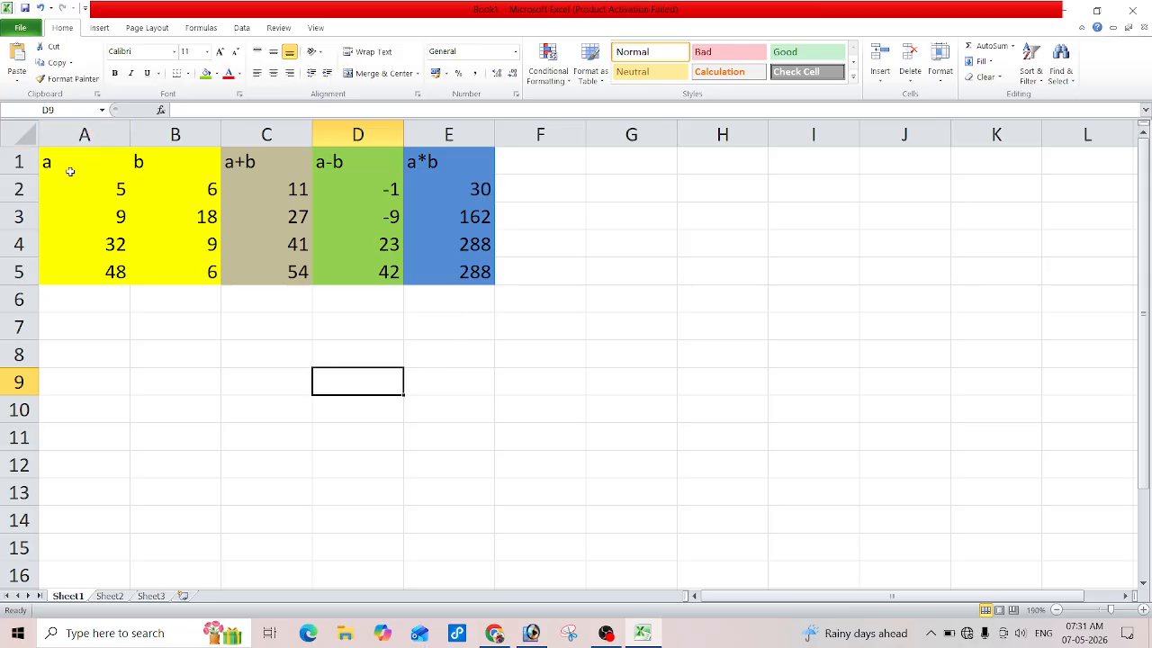
Step: Apply All Borders to the a and b columns, cells A1:B5
{"action": "left_click_drag", "start_coordinate": [72, 159], "coordinate": [185, 269]}
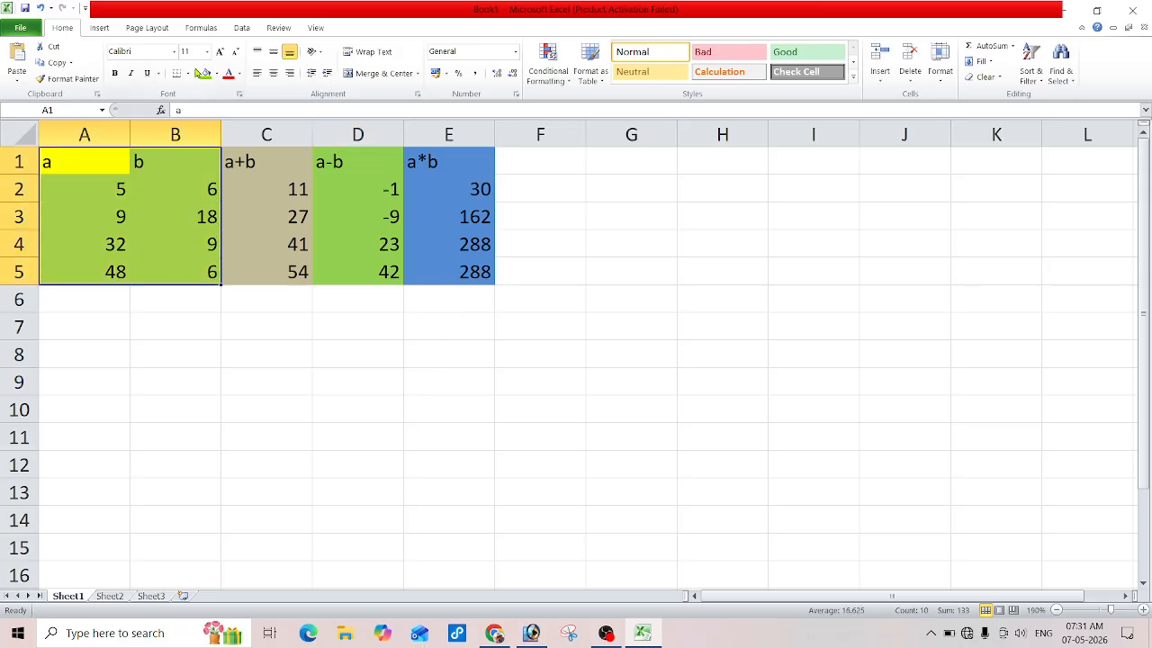
{"action": "left_click", "coordinate": [187, 73]}
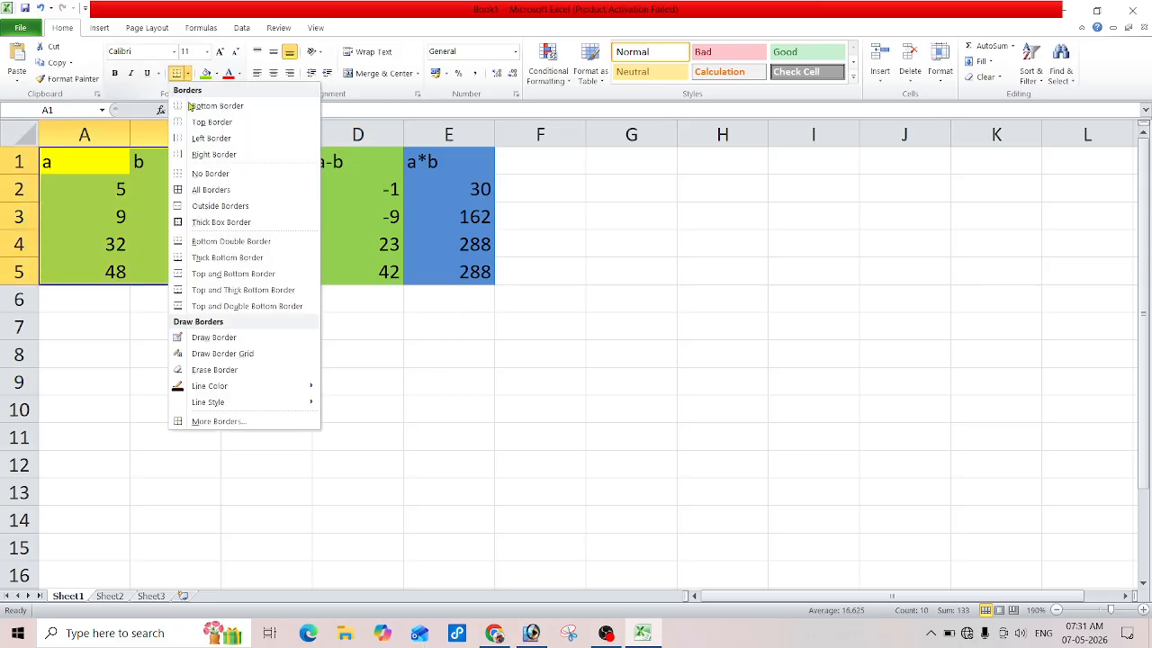
{"action": "left_click", "coordinate": [198, 189]}
{"action": "left_click", "coordinate": [252, 380]}
{"action": "left_click_drag", "start_coordinate": [270, 216], "coordinate": [270, 244]}
{"action": "left_click_drag", "start_coordinate": [342, 162], "coordinate": [354, 222]}
{"action": "left_click_drag", "start_coordinate": [478, 171], "coordinate": [475, 261]}
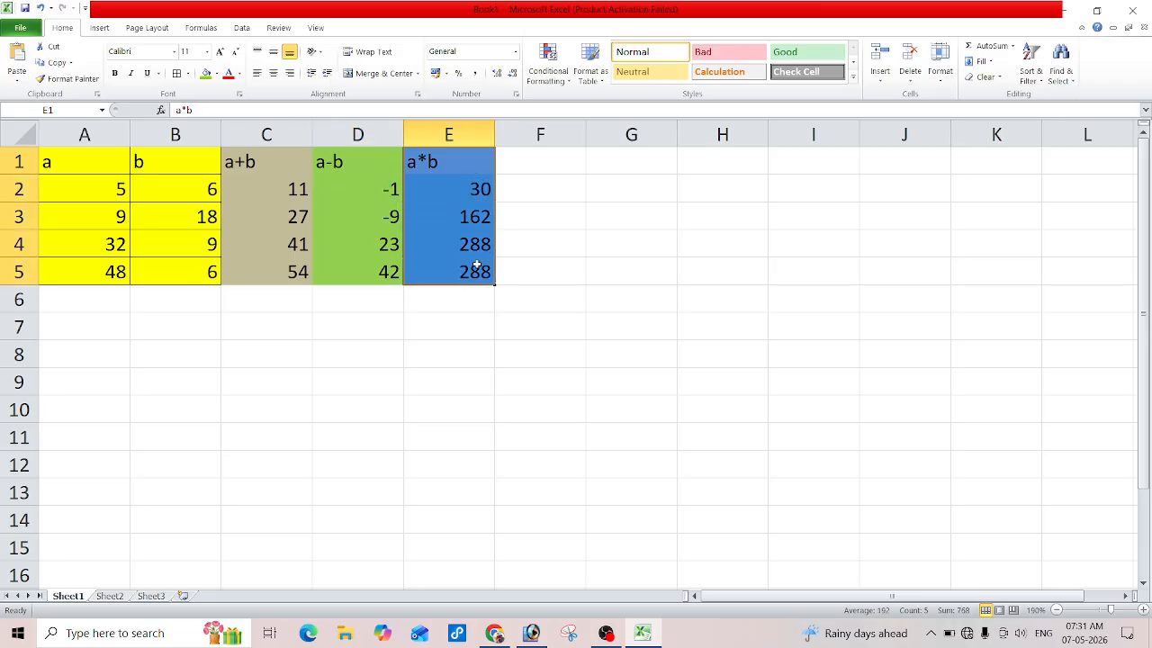
Step: Add all borders to the header row A1:E1 and shade it with a dark tan fill
{"action": "left_click_drag", "start_coordinate": [60, 155], "coordinate": [450, 159]}
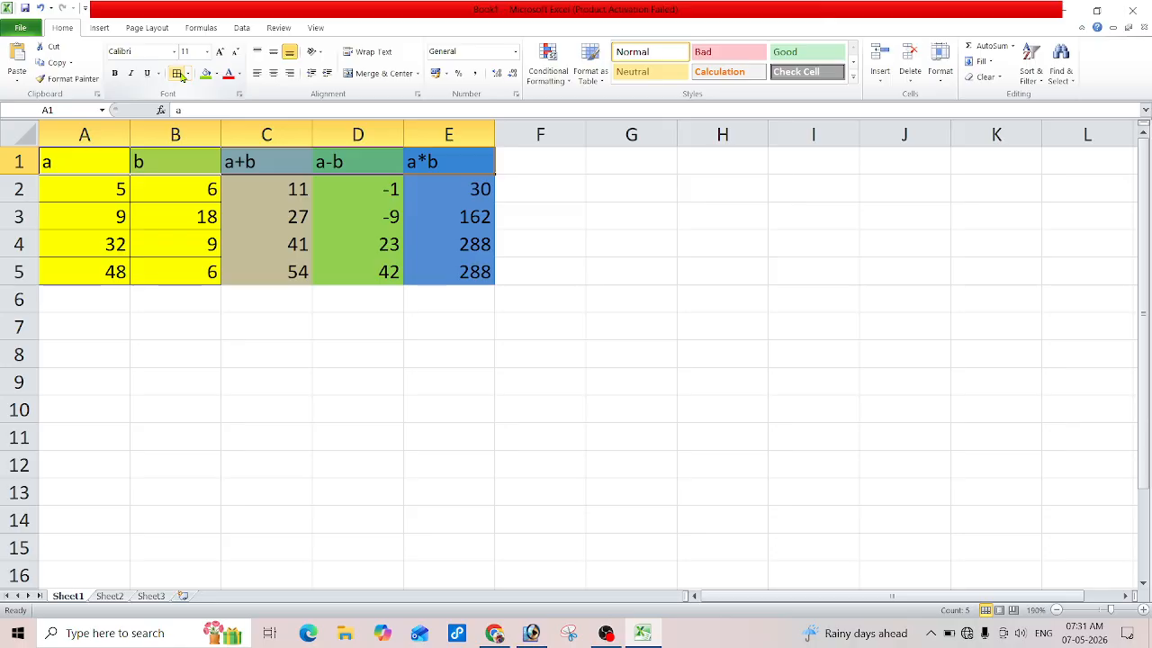
{"action": "left_click", "coordinate": [216, 74]}
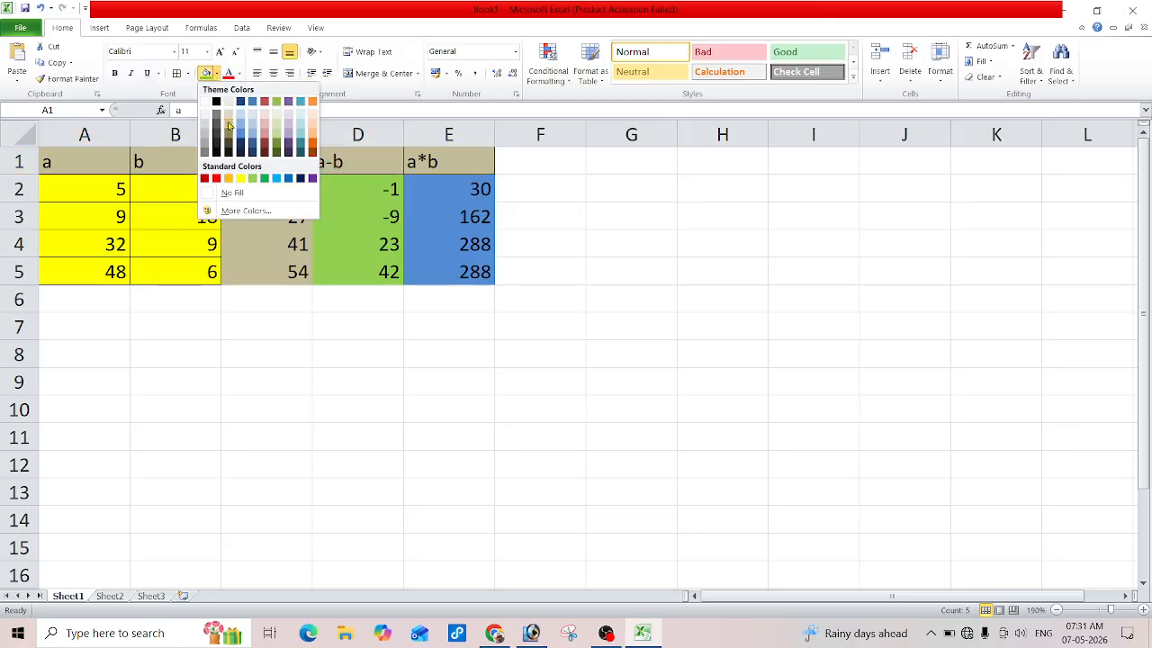
{"action": "left_click", "coordinate": [228, 125]}
{"action": "left_click", "coordinate": [557, 225]}
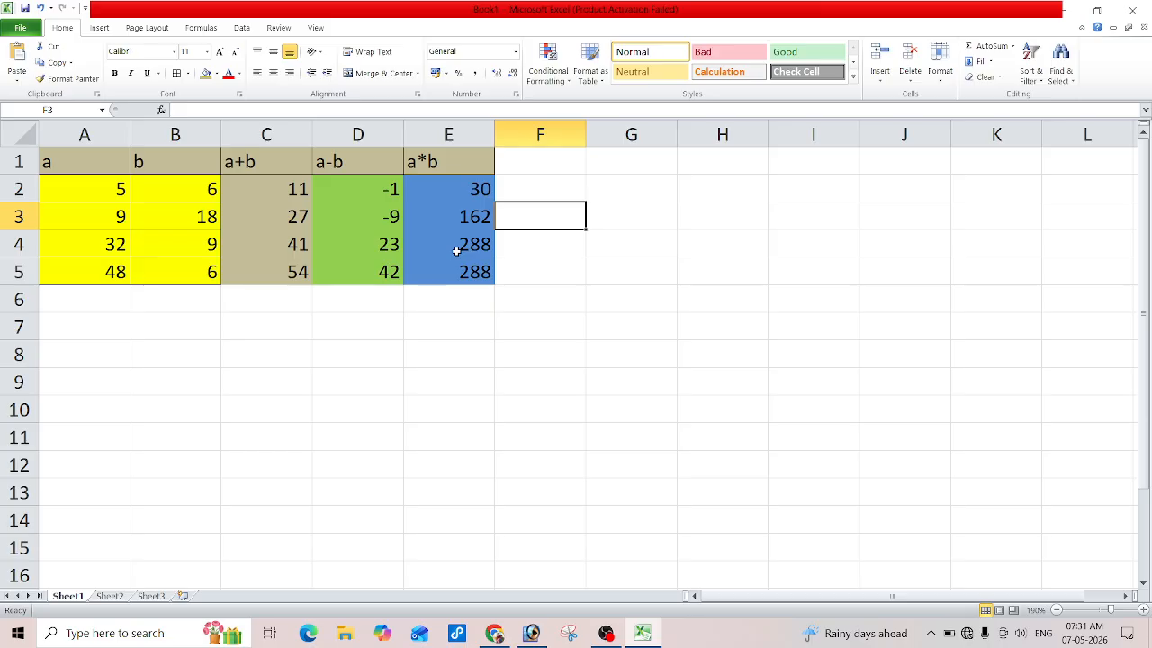
Step: Enter the label full in cell E9 and the label obtanted in cell E8
{"action": "left_click", "coordinate": [472, 385]}
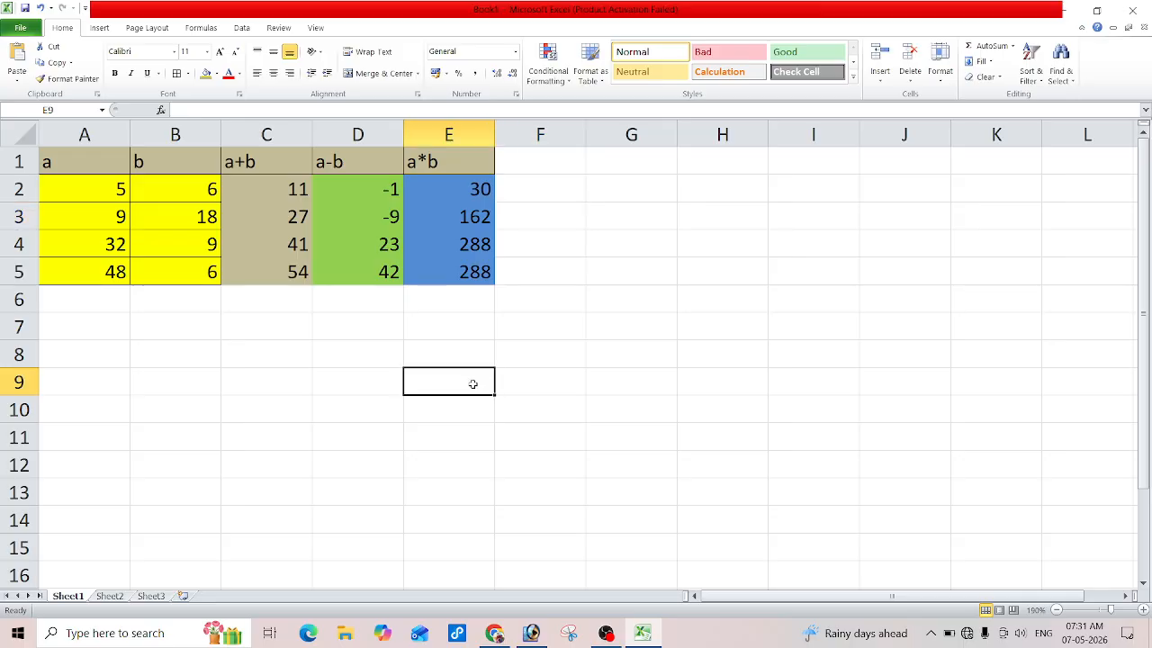
{"action": "type", "text": "full"}
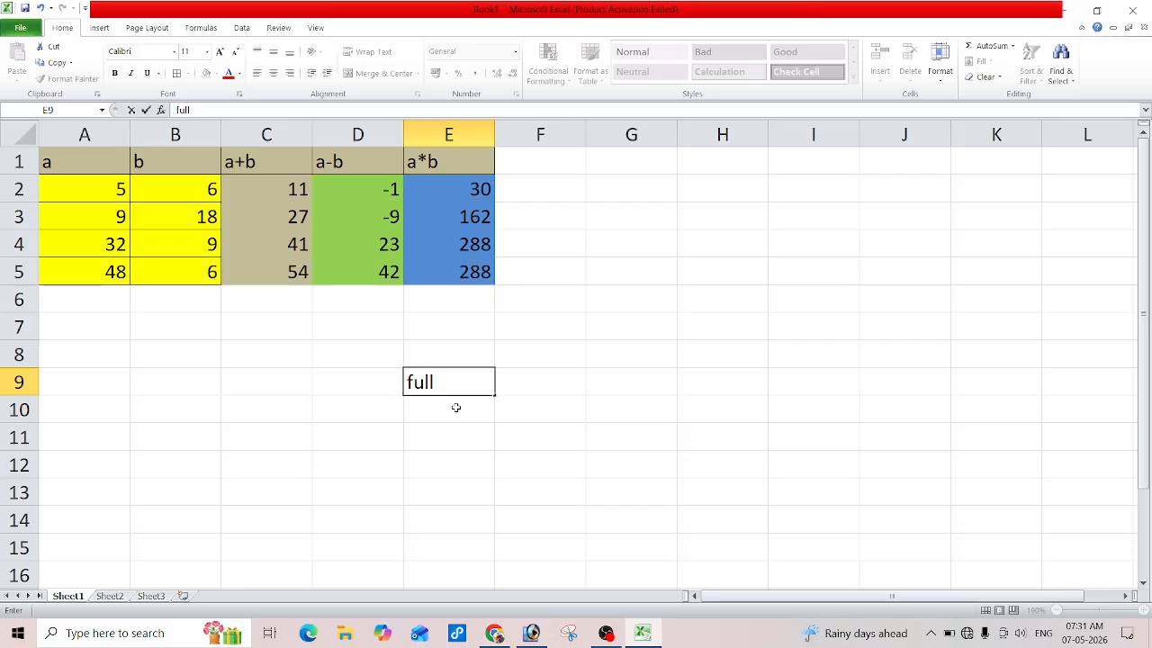
{"action": "left_click", "coordinate": [433, 356]}
{"action": "type", "text": "o"}
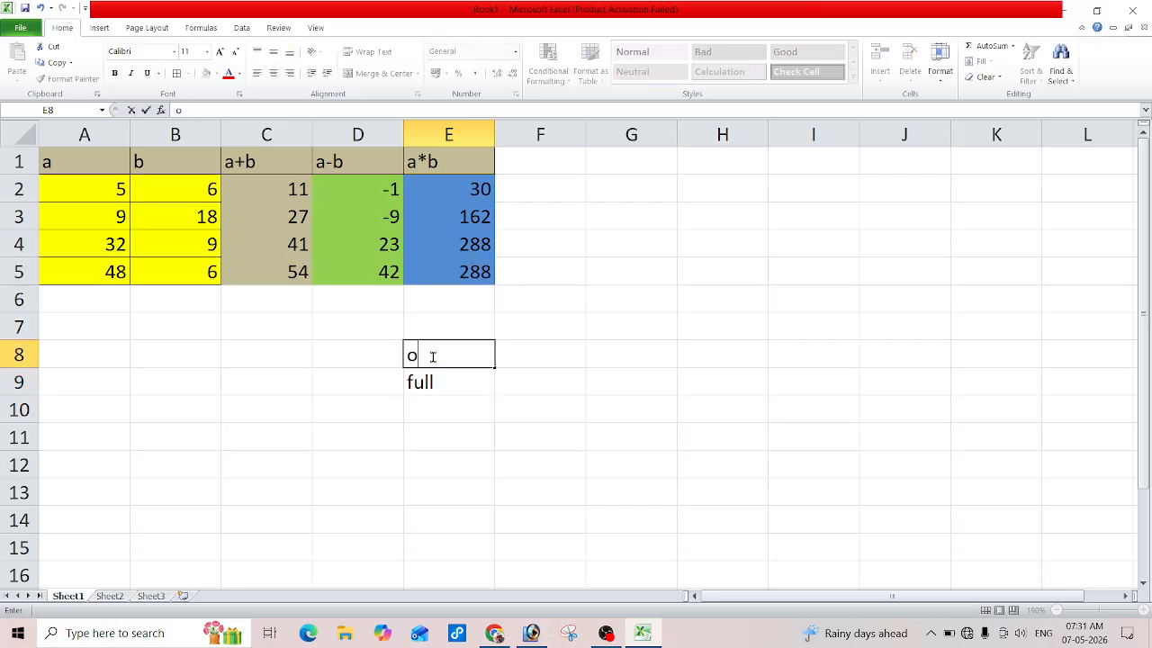
{"action": "type", "text": "btanted"}
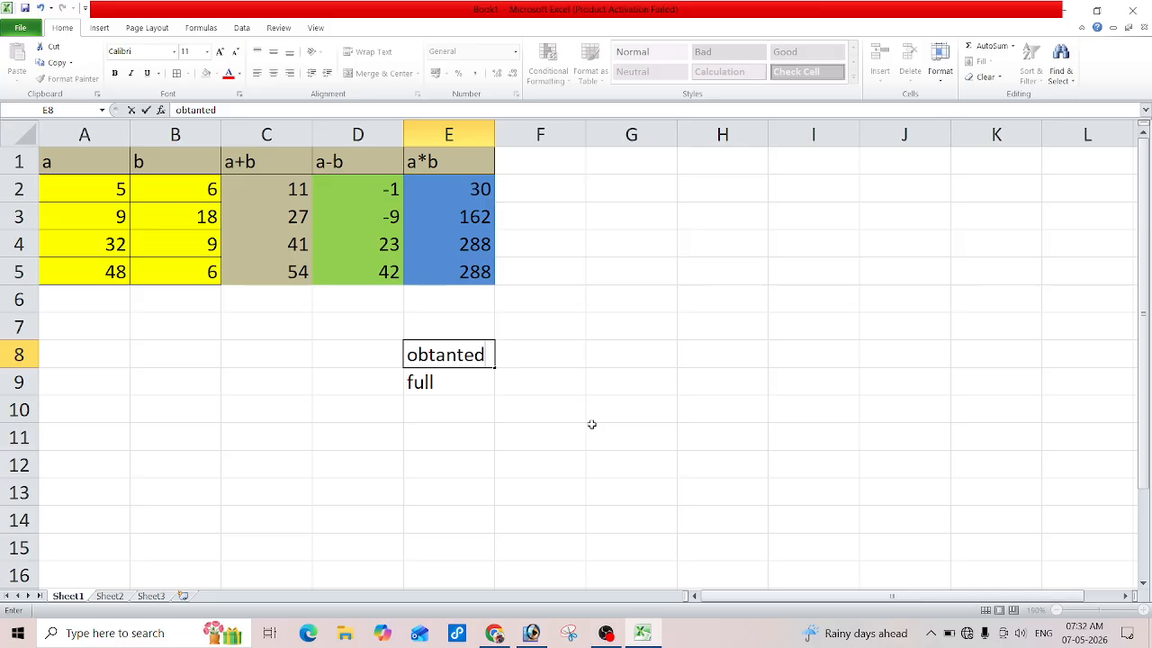
Step: Enter 392 in cell G4 and 500 in cell H4
{"action": "left_click", "coordinate": [621, 245]}
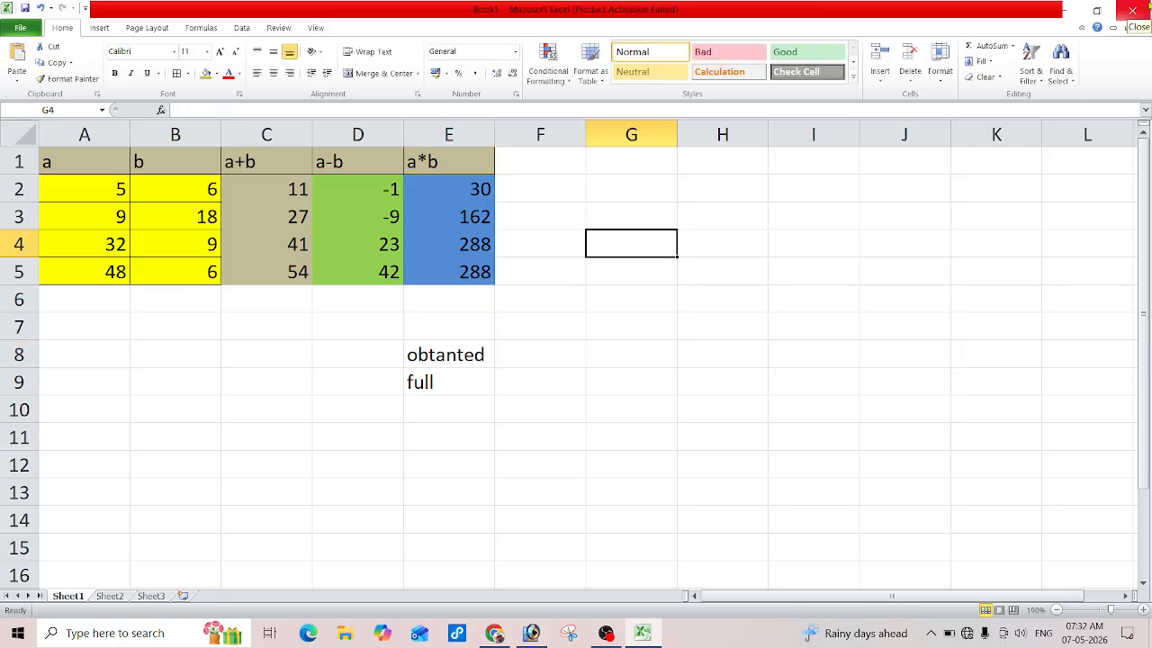
{"action": "type", "text": "392"}
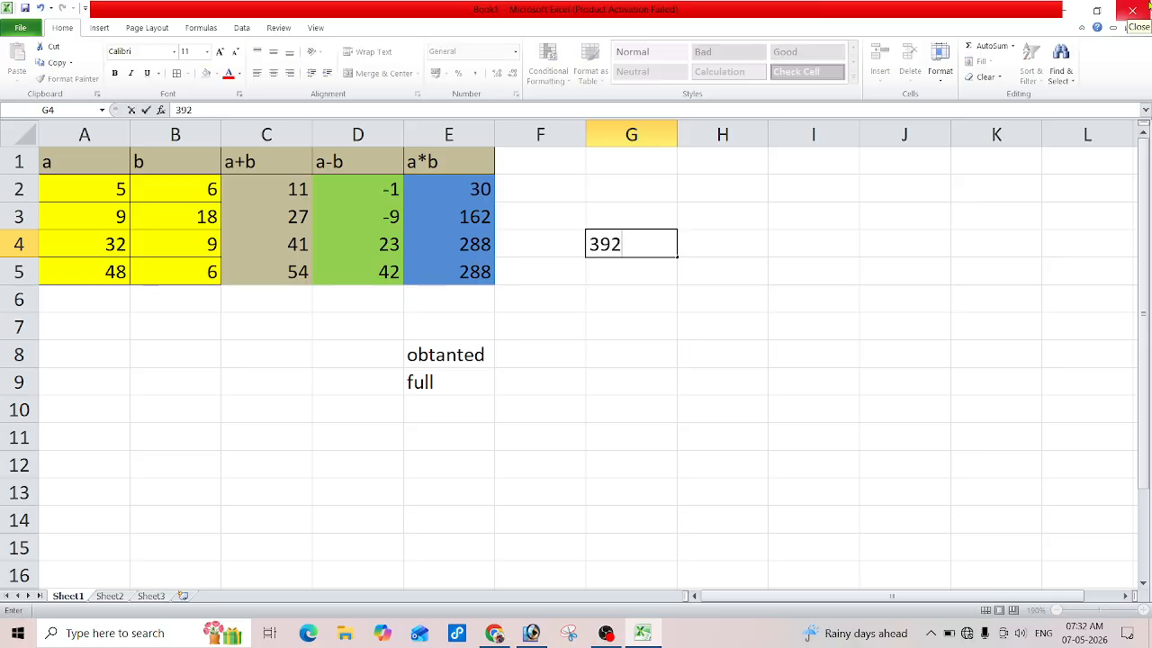
{"action": "left_click", "coordinate": [699, 239]}
{"action": "type", "text": "500"}
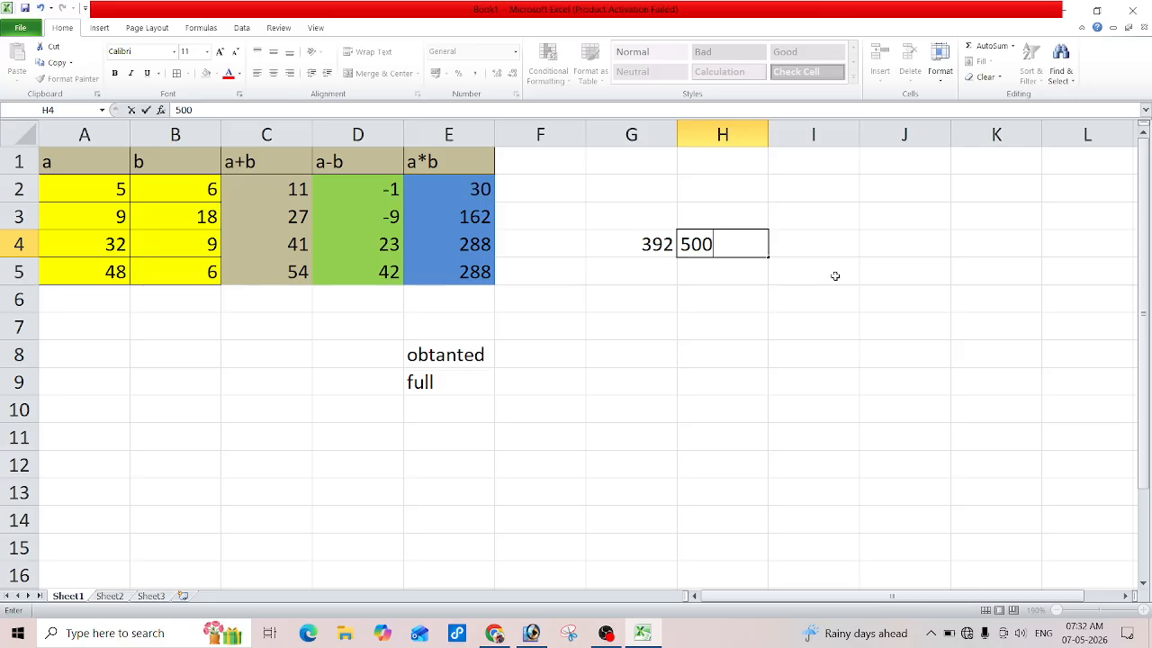
{"action": "left_click", "coordinate": [836, 243]}
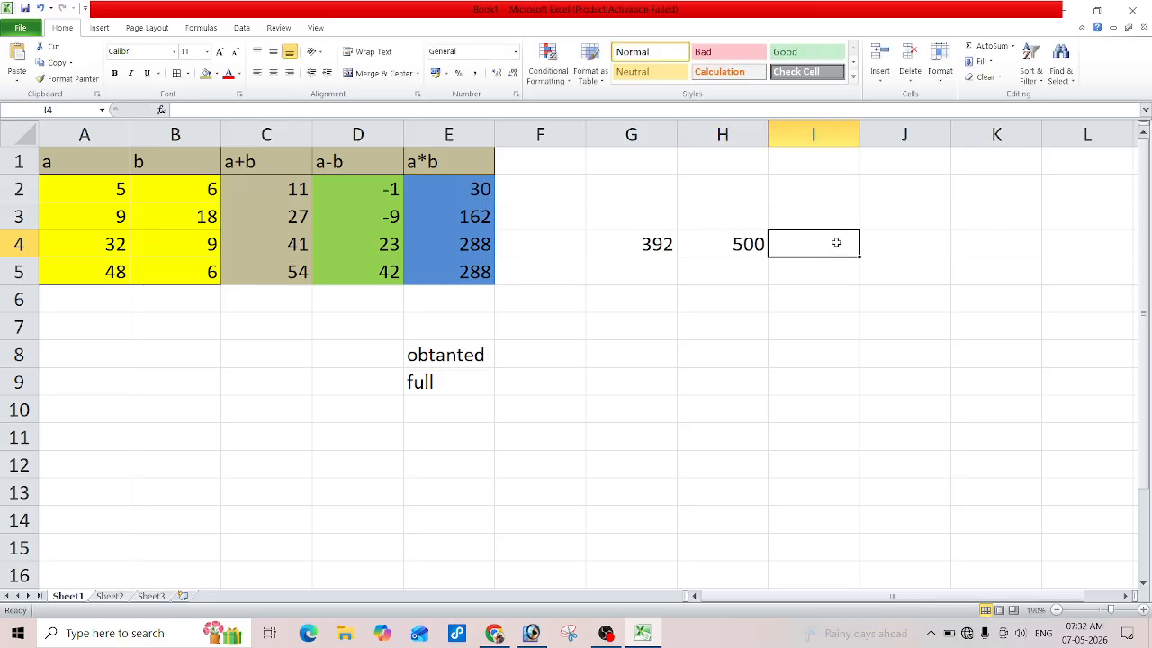
Step: Enter the headers marks, full marks and % marks in cells G3, H3 and I3
{"action": "left_click", "coordinate": [655, 209]}
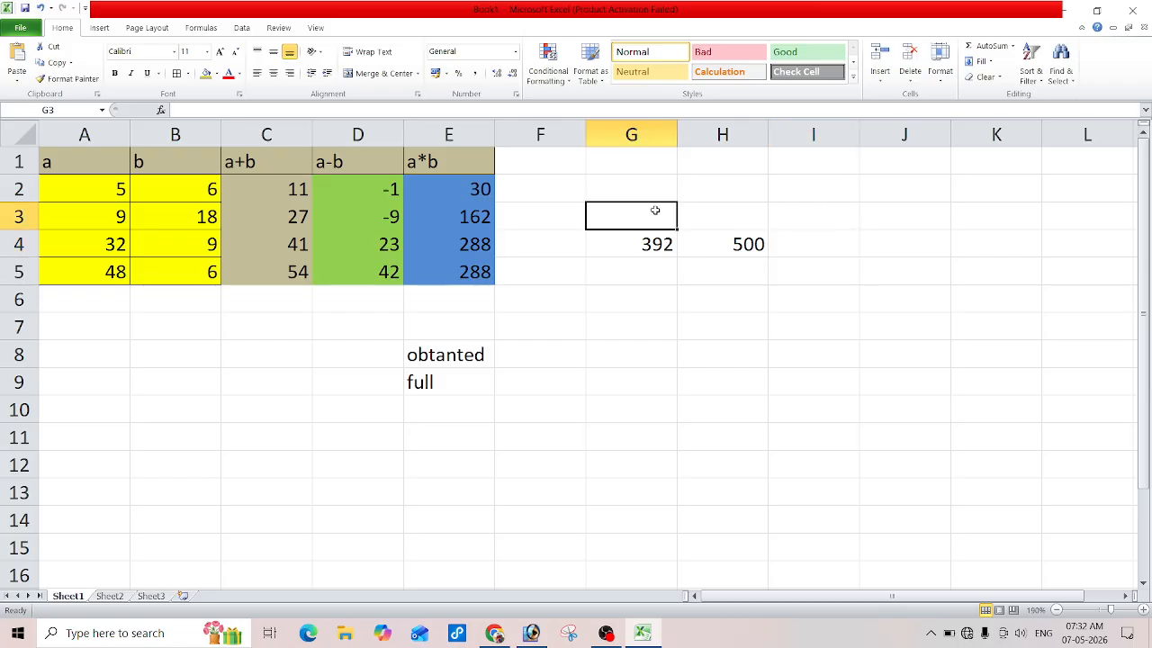
{"action": "type", "text": "marks"}
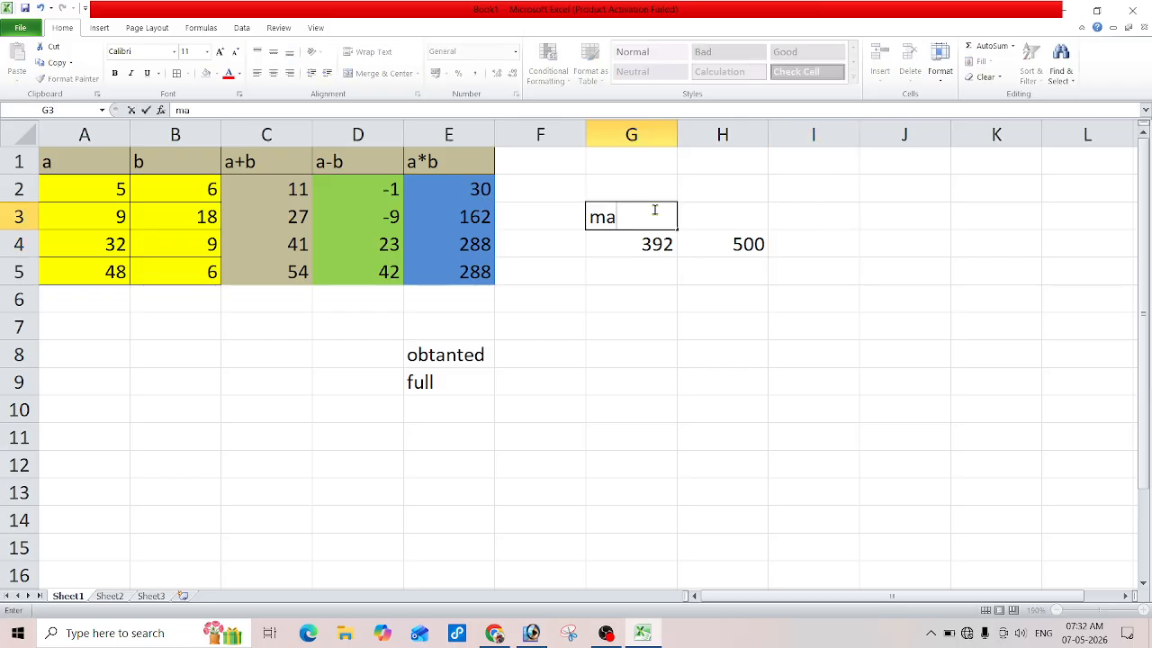
{"action": "key", "text": "Tab"}
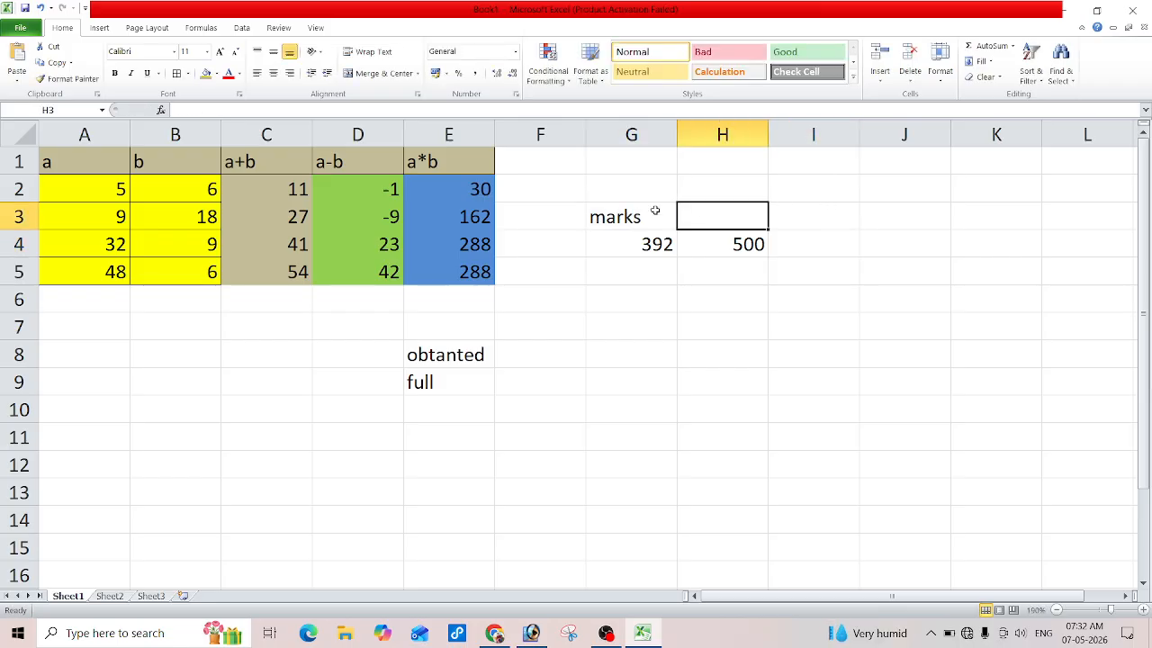
{"action": "type", "text": "full"}
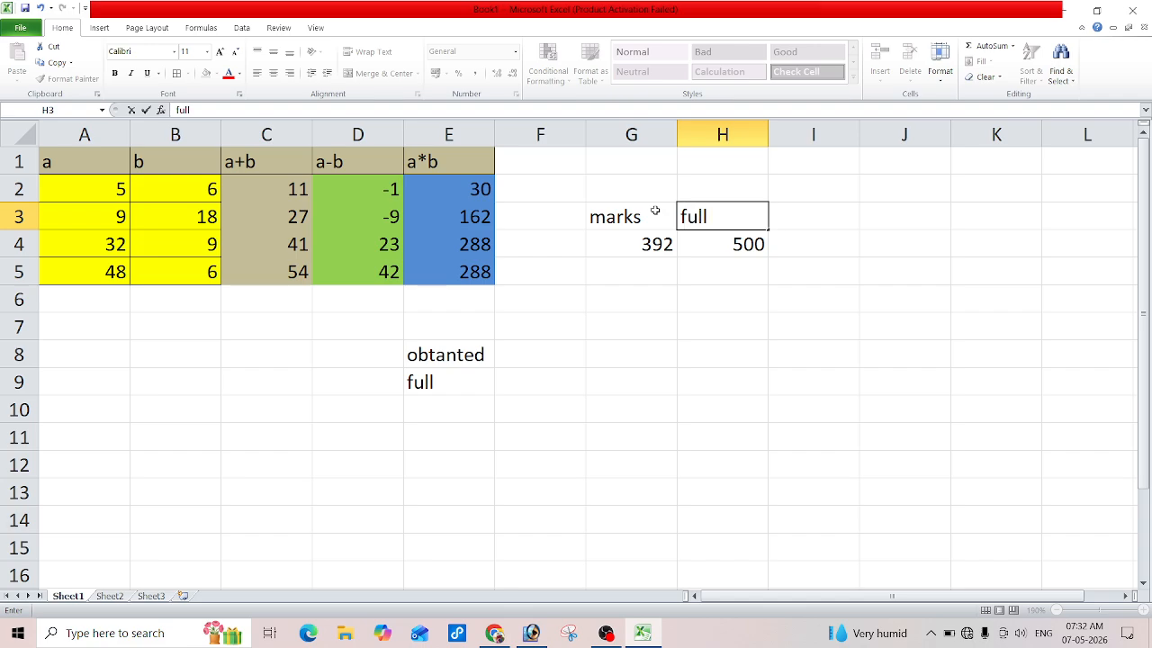
{"action": "type", "text": " marks"}
{"action": "key", "text": "Tab"}
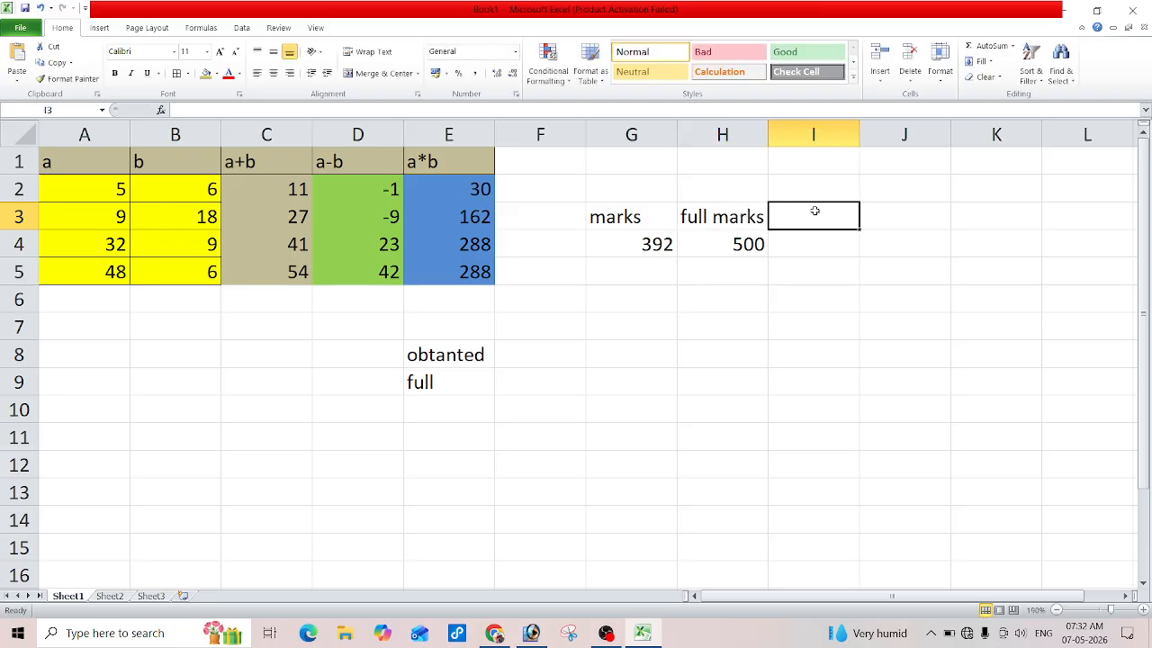
{"action": "type", "text": "% marks"}
{"action": "key", "text": "Tab"}
Step: Calculate the percentage of marks in cell I4 with the formula =G4/H4*100
{"action": "left_click", "coordinate": [818, 251]}
{"action": "type", "text": "="}
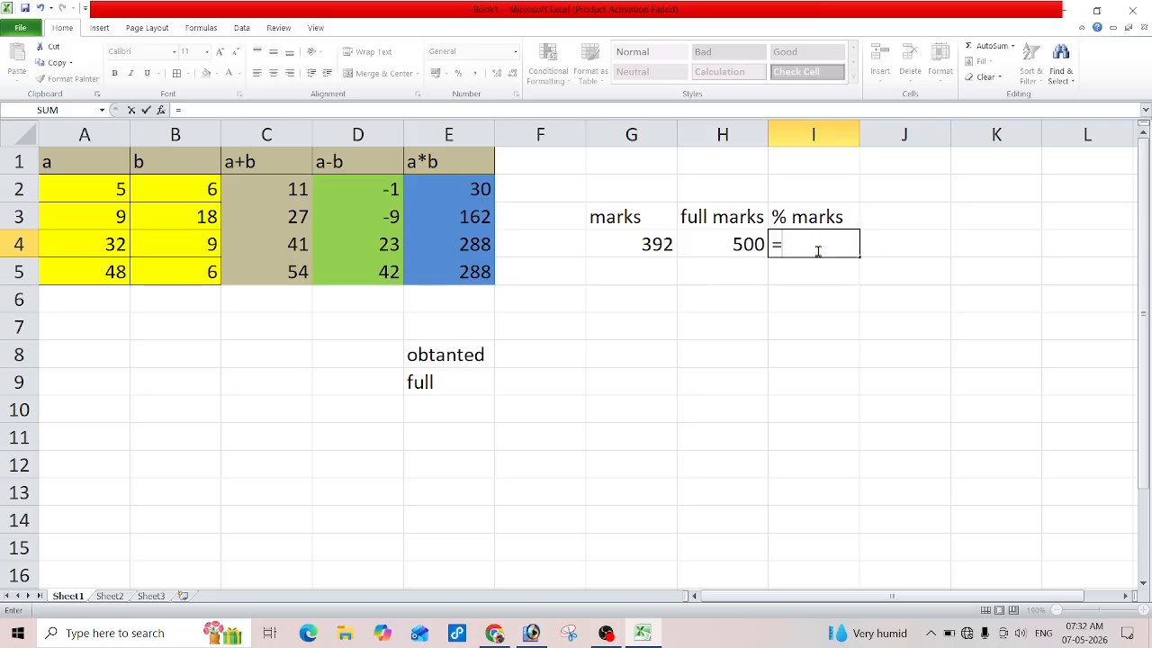
{"action": "left_click", "coordinate": [646, 248]}
{"action": "type", "text": "/"}
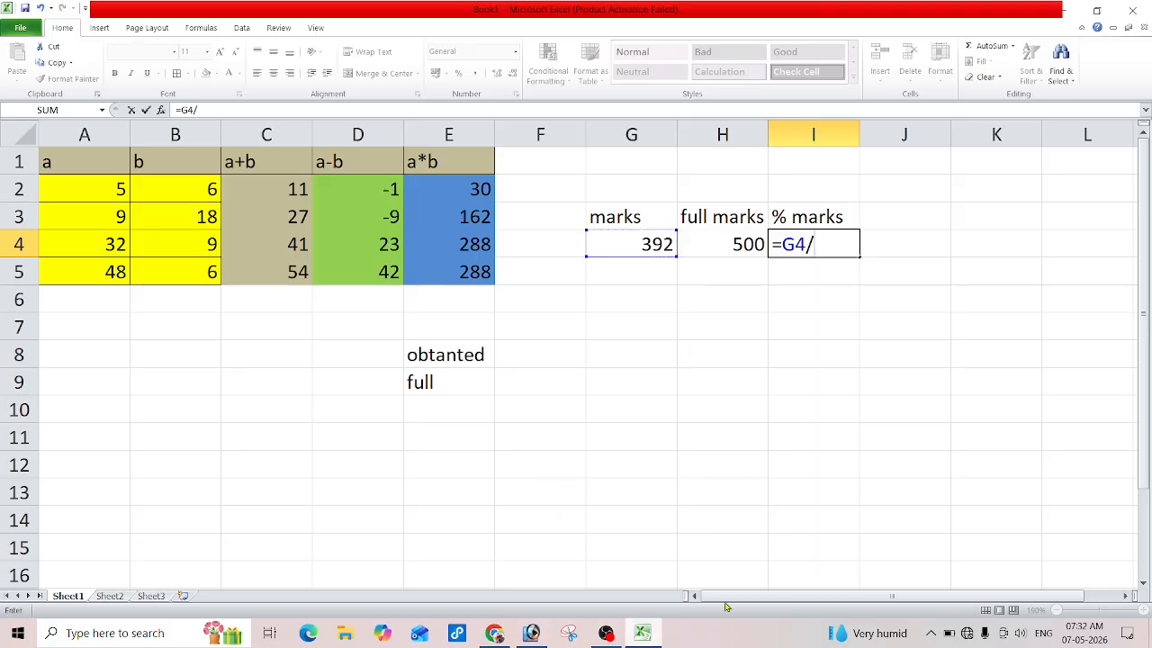
{"action": "left_click", "coordinate": [736, 245]}
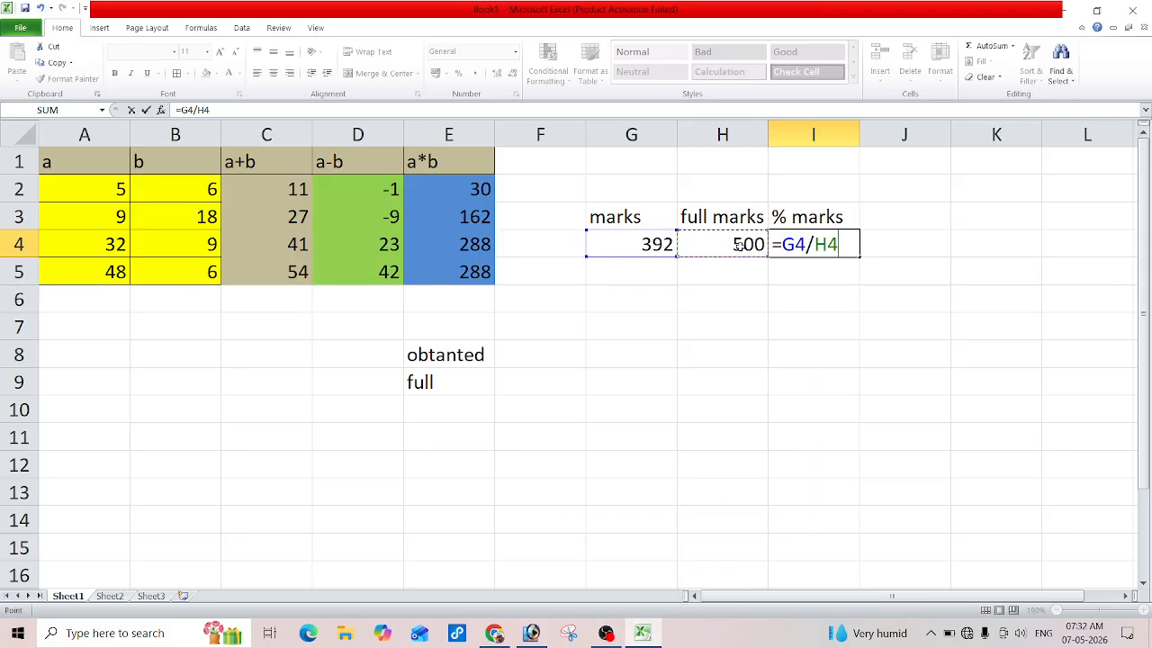
{"action": "type", "text": "*100"}
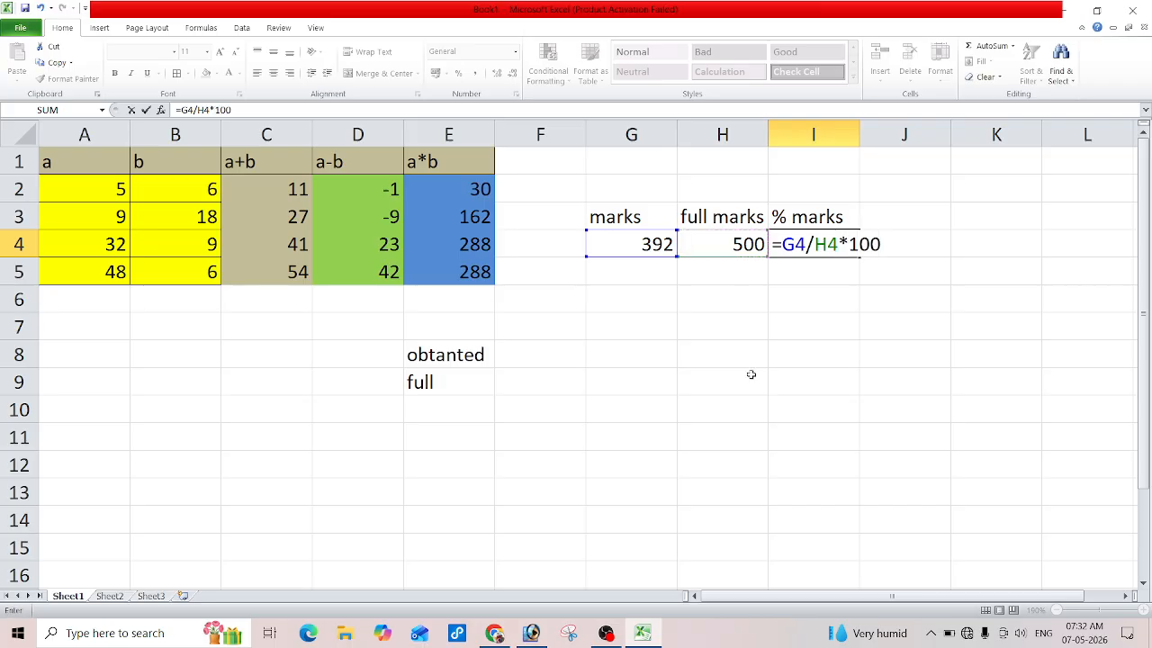
{"action": "key", "text": "Return"}
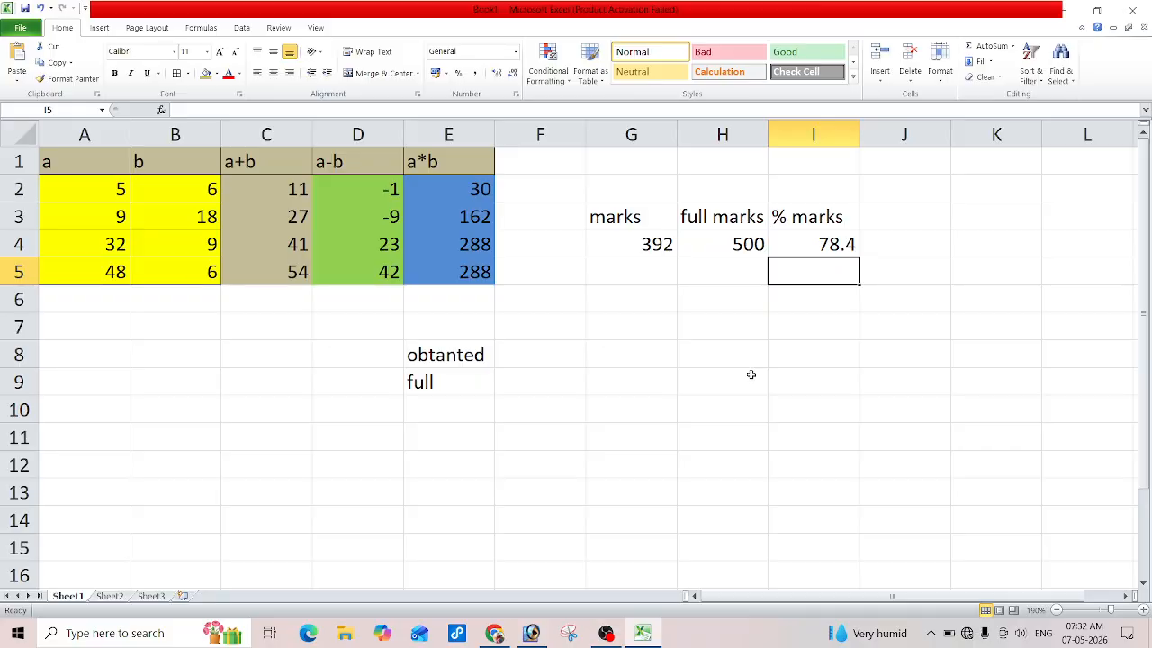
{"action": "left_click", "coordinate": [654, 274]}
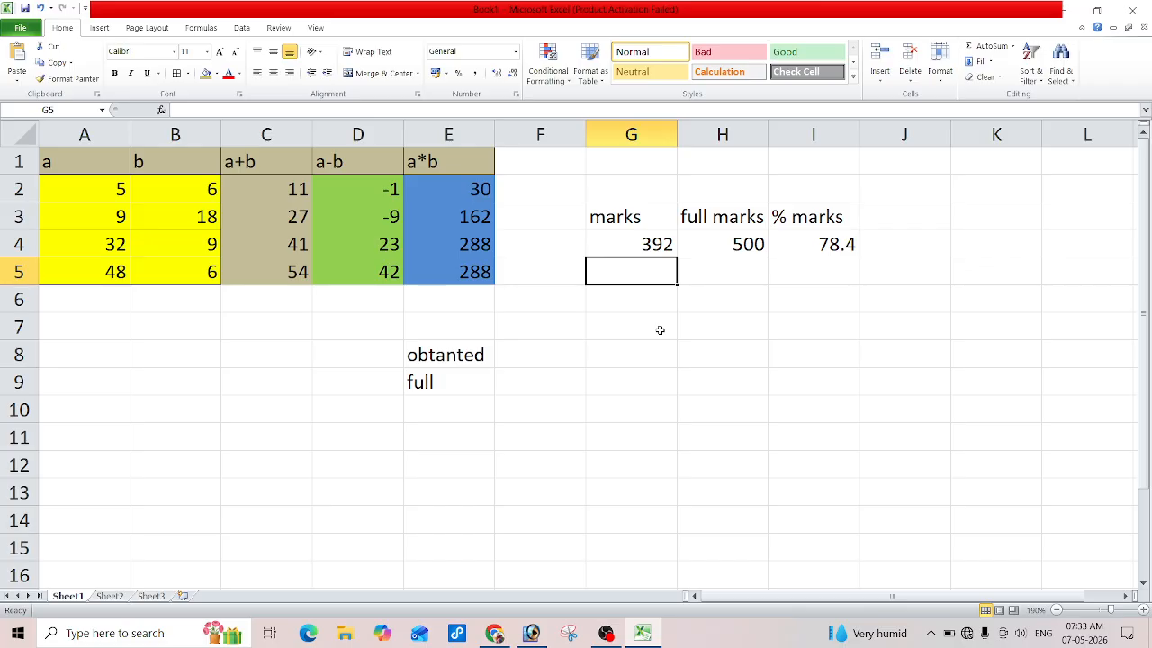
Step: Add a second marks row with 300 in cell G5 and 500 in cell H5
{"action": "type", "text": "300"}
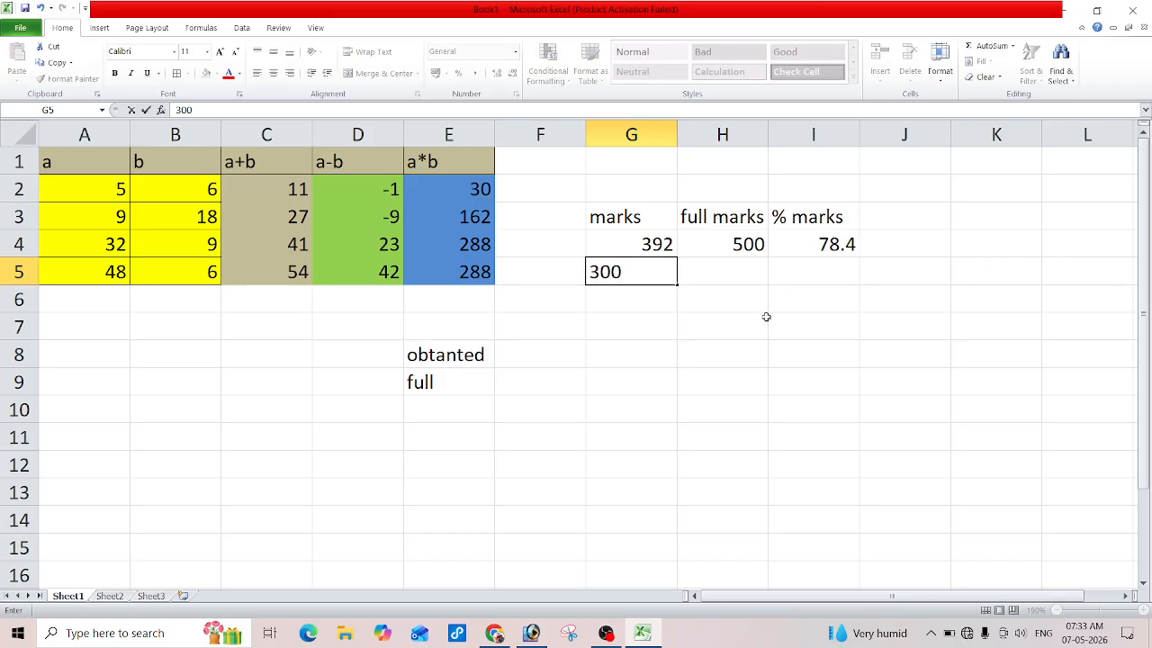
{"action": "left_click", "coordinate": [756, 274]}
{"action": "type", "text": "500"}
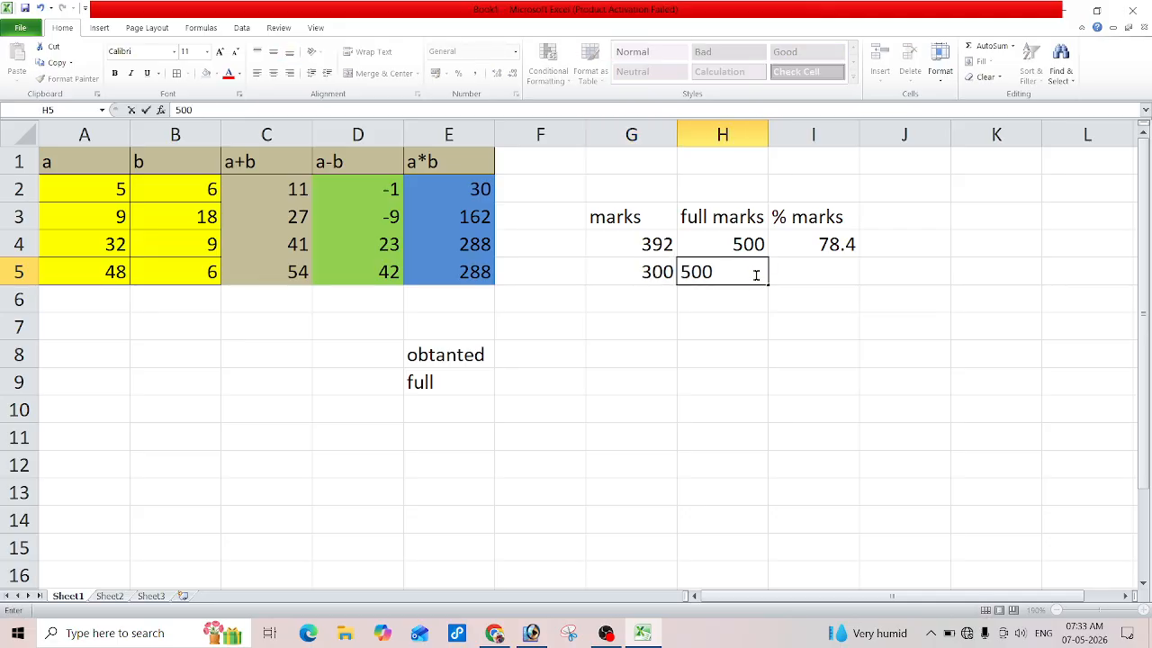
Step: Calculate the second row's percentage in cell I5 with the formula =G5/H5*100
{"action": "left_click", "coordinate": [826, 271]}
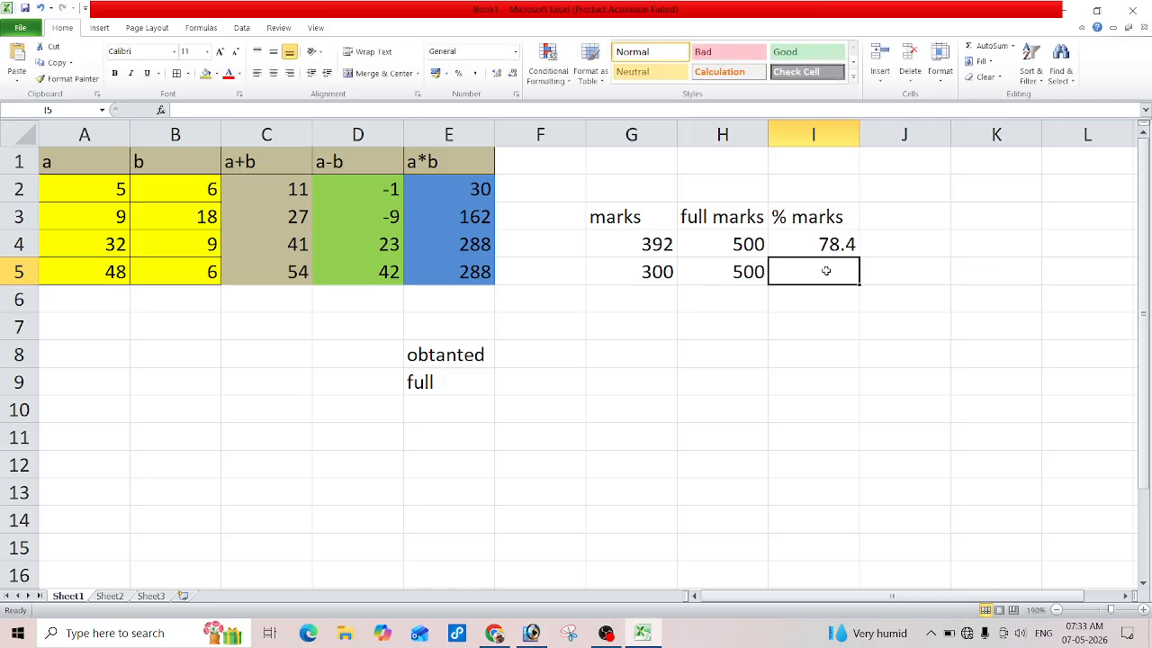
{"action": "type", "text": "="}
{"action": "left_click", "coordinate": [643, 273]}
{"action": "mouse_move", "coordinate": [651, 639]}
{"action": "type", "text": "/"}
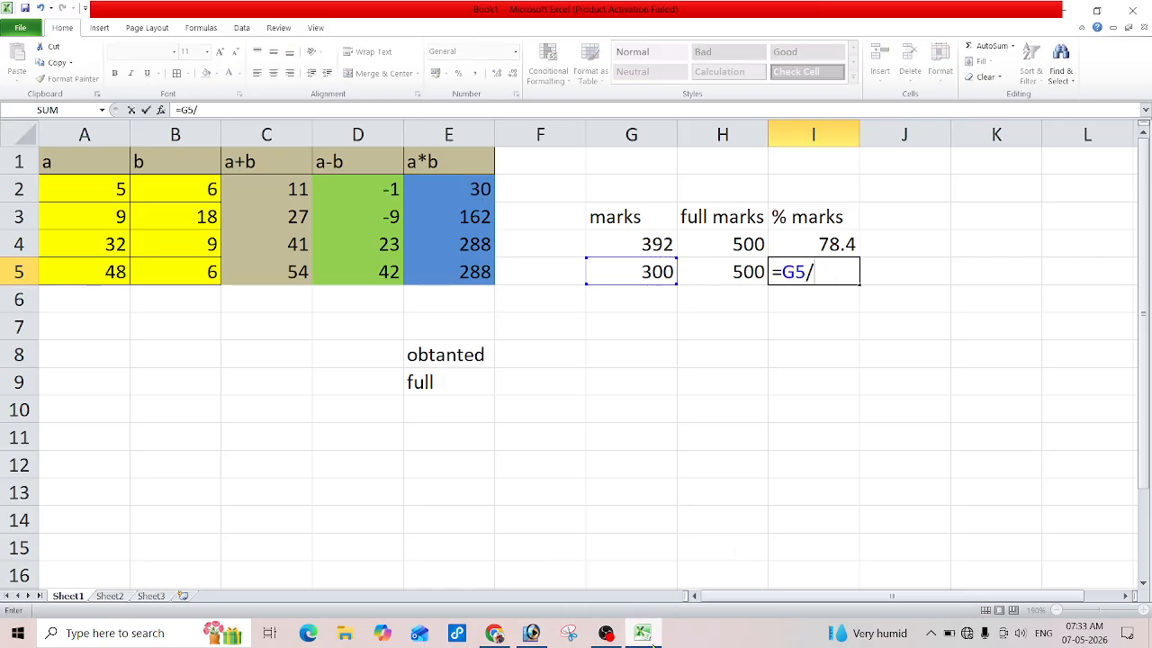
{"action": "left_click", "coordinate": [735, 268]}
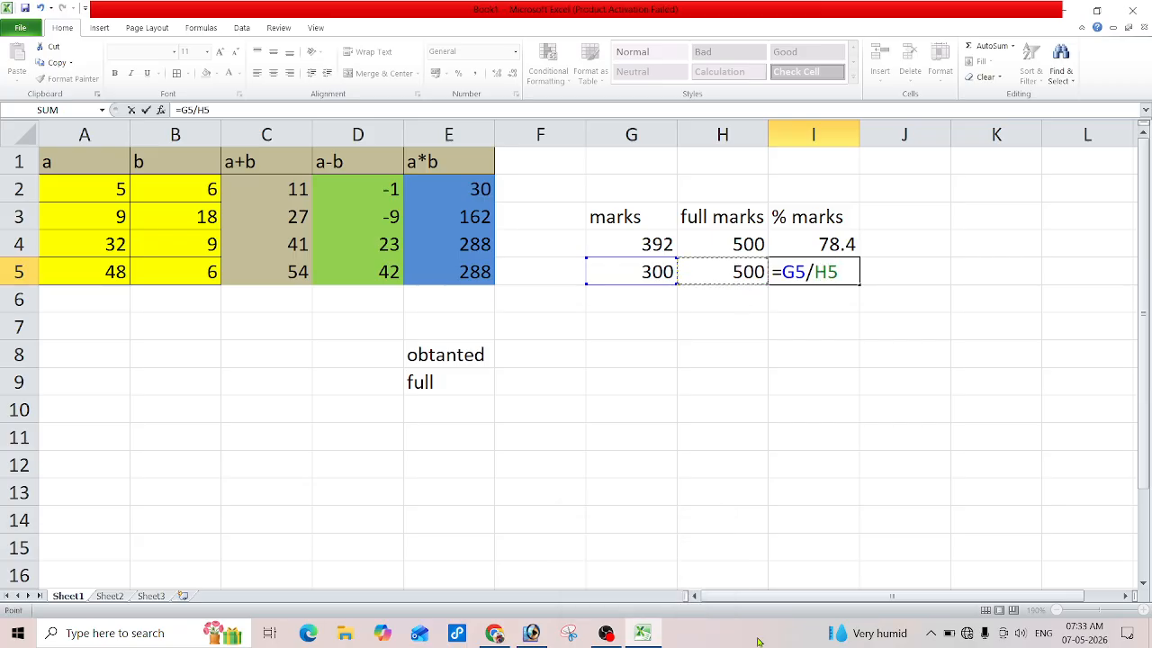
{"action": "type", "text": "*100"}
{"action": "key", "text": "Return"}
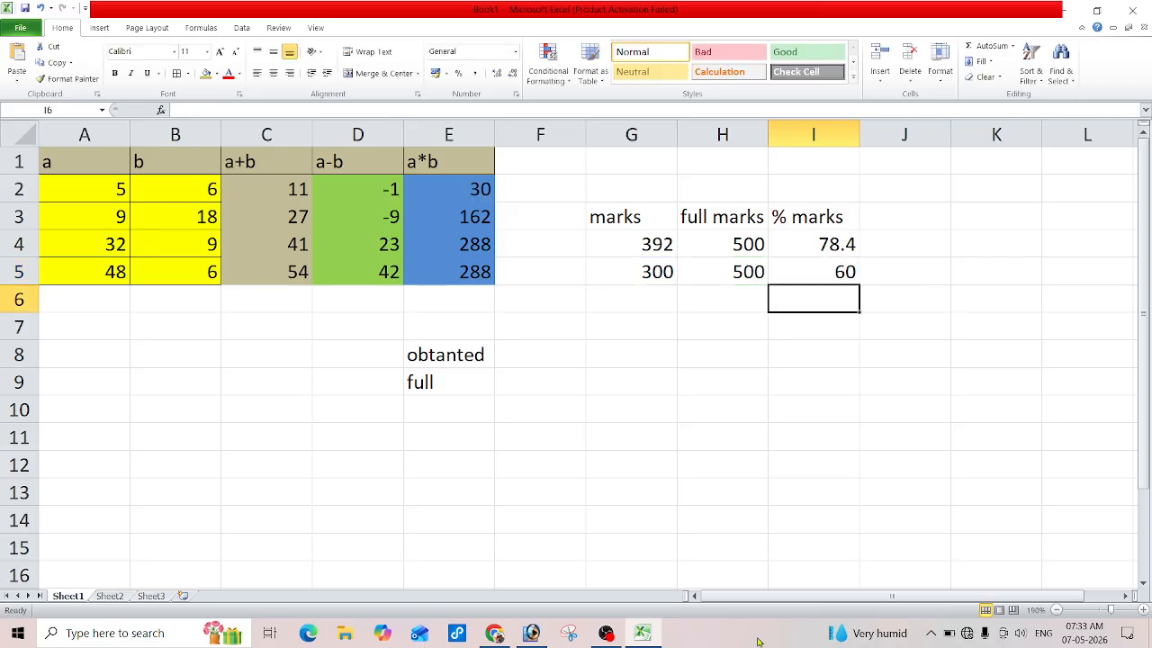
Step: Enter the marks 400 and 425 in cells G6 and G7, with full marks of 500 in H6 and H7
{"action": "left_click", "coordinate": [640, 303]}
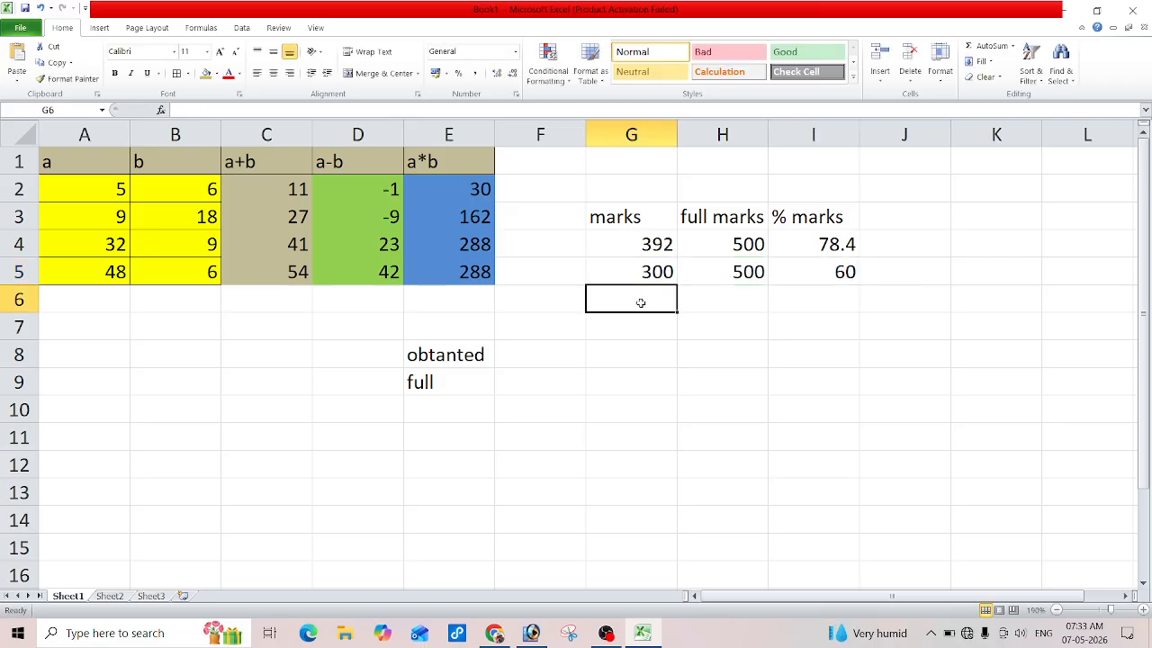
{"action": "type", "text": "400"}
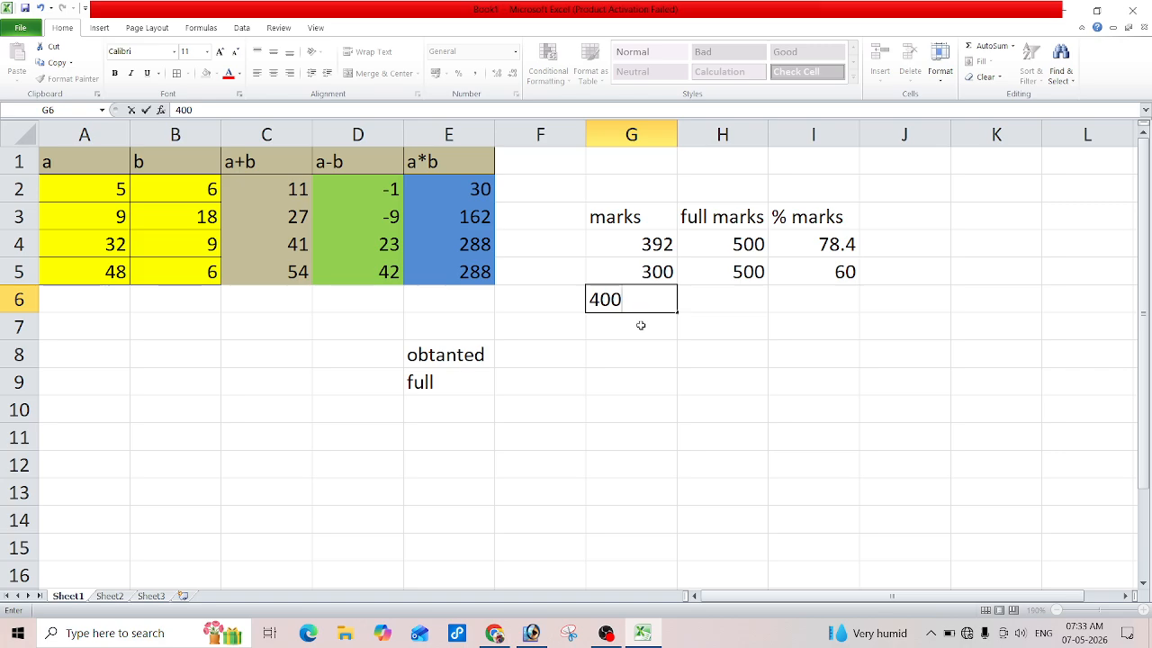
{"action": "left_click", "coordinate": [640, 324]}
{"action": "type", "text": "425"}
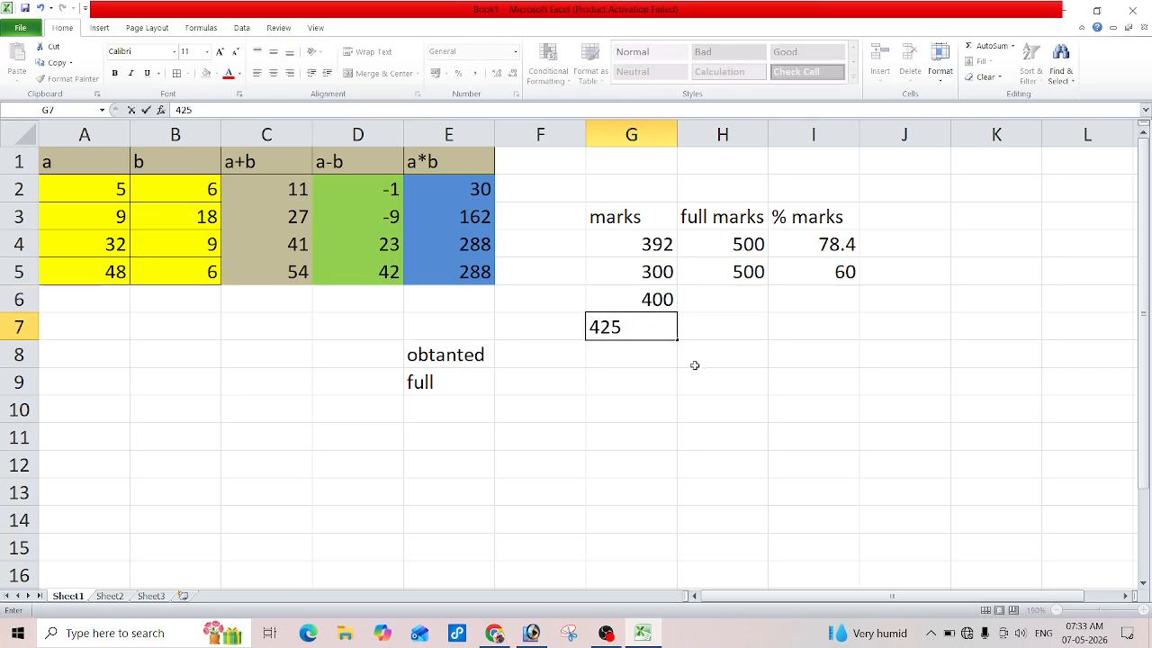
{"action": "left_click", "coordinate": [723, 328]}
{"action": "left_click", "coordinate": [716, 298]}
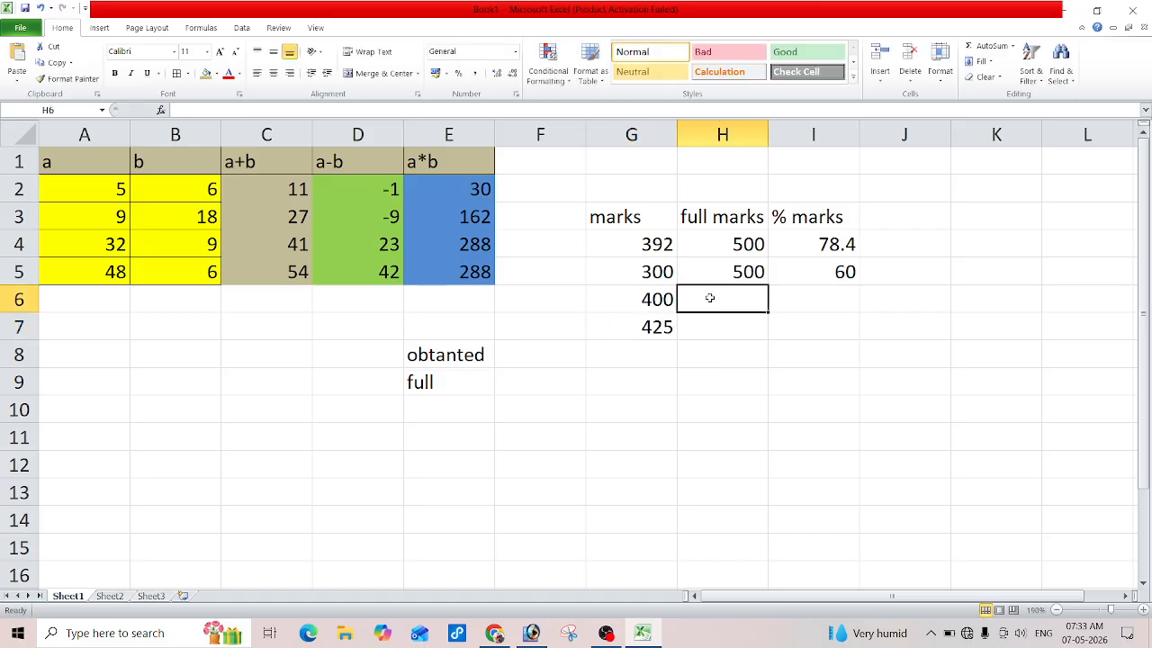
{"action": "type", "text": "500"}
{"action": "left_click", "coordinate": [726, 331]}
{"action": "type", "text": "500"}
Step: Enter the marks 225 and 320 in cells G8 and G9, with full marks of 500 in H8 and H9
{"action": "left_click", "coordinate": [648, 355]}
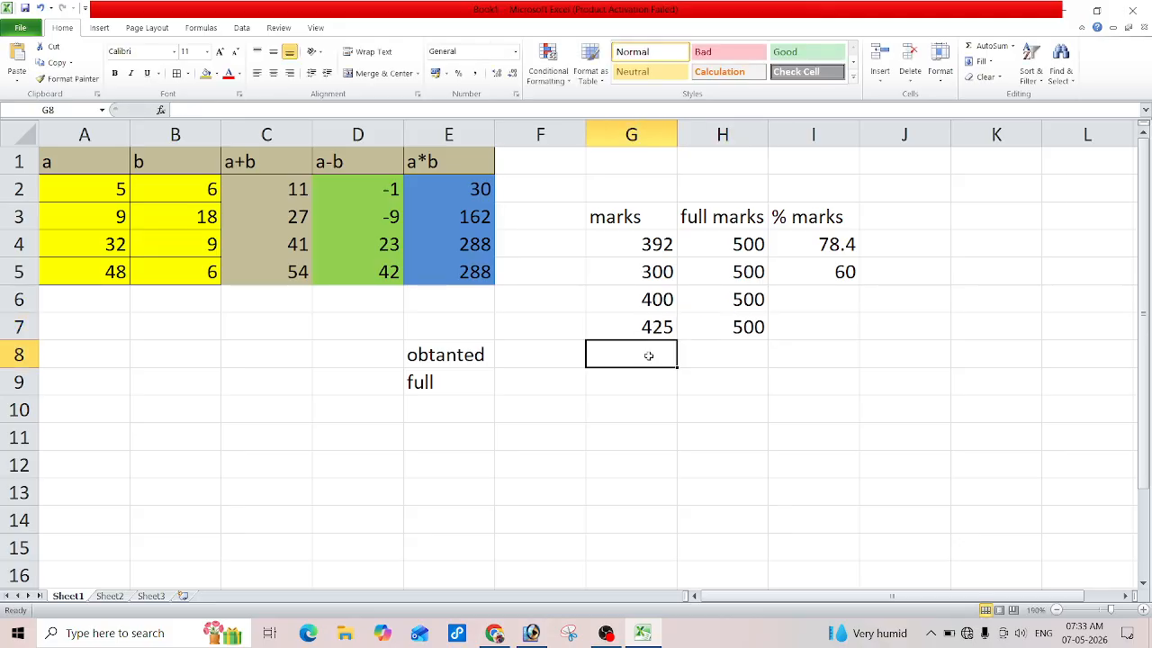
{"action": "type", "text": "225"}
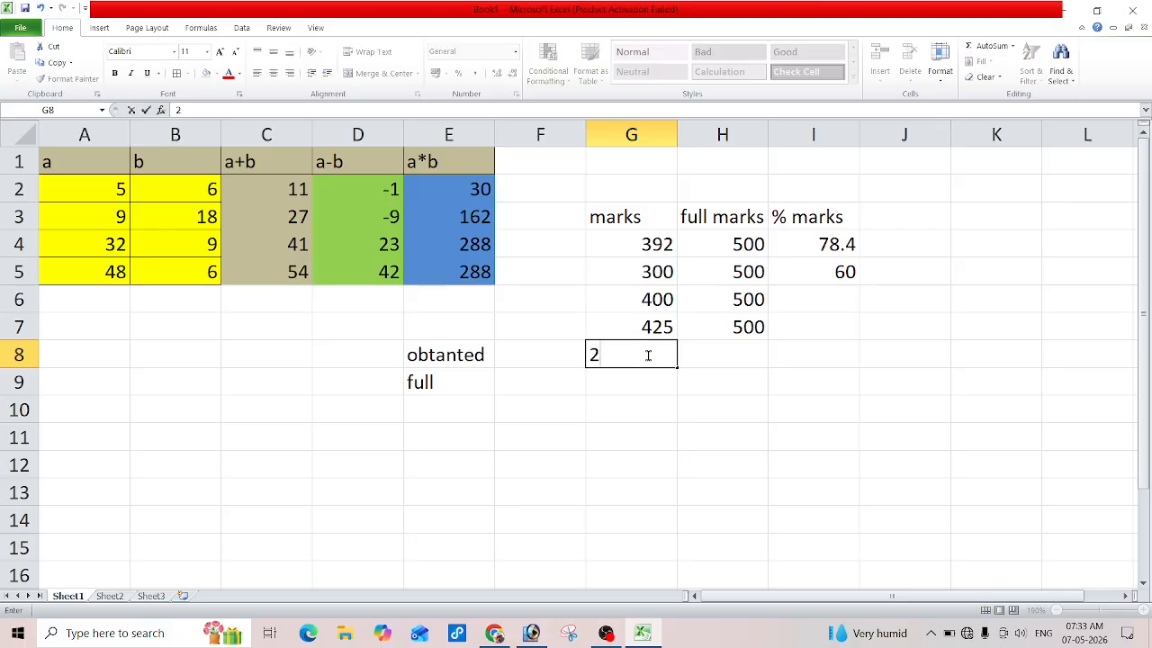
{"action": "left_click", "coordinate": [717, 351]}
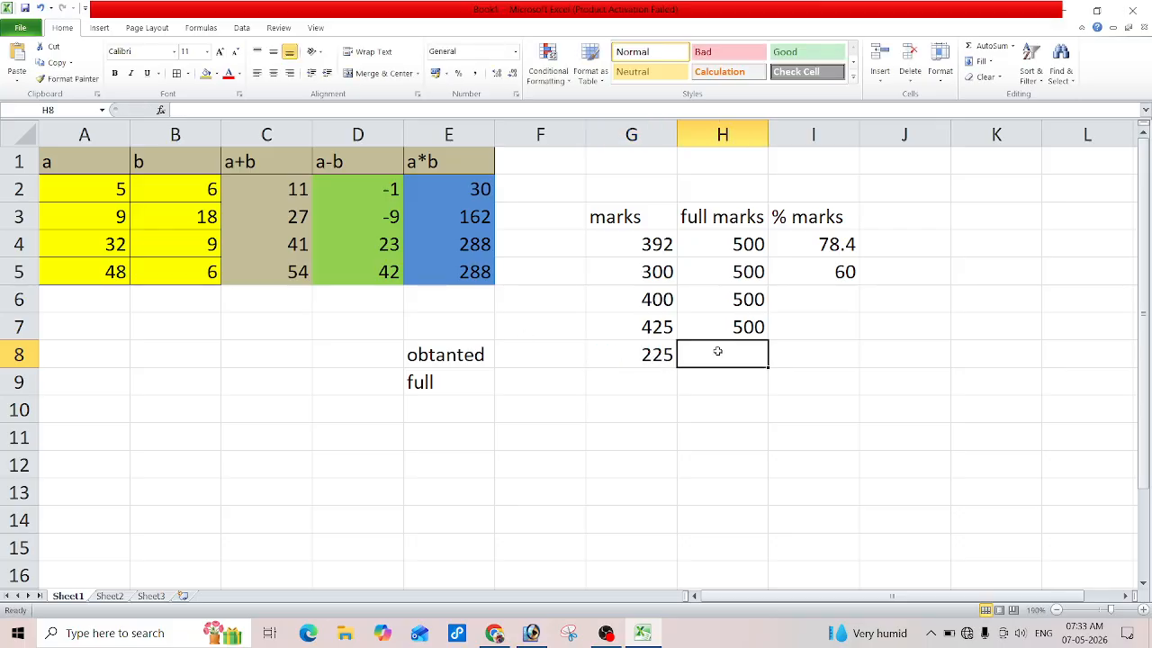
{"action": "type", "text": "500"}
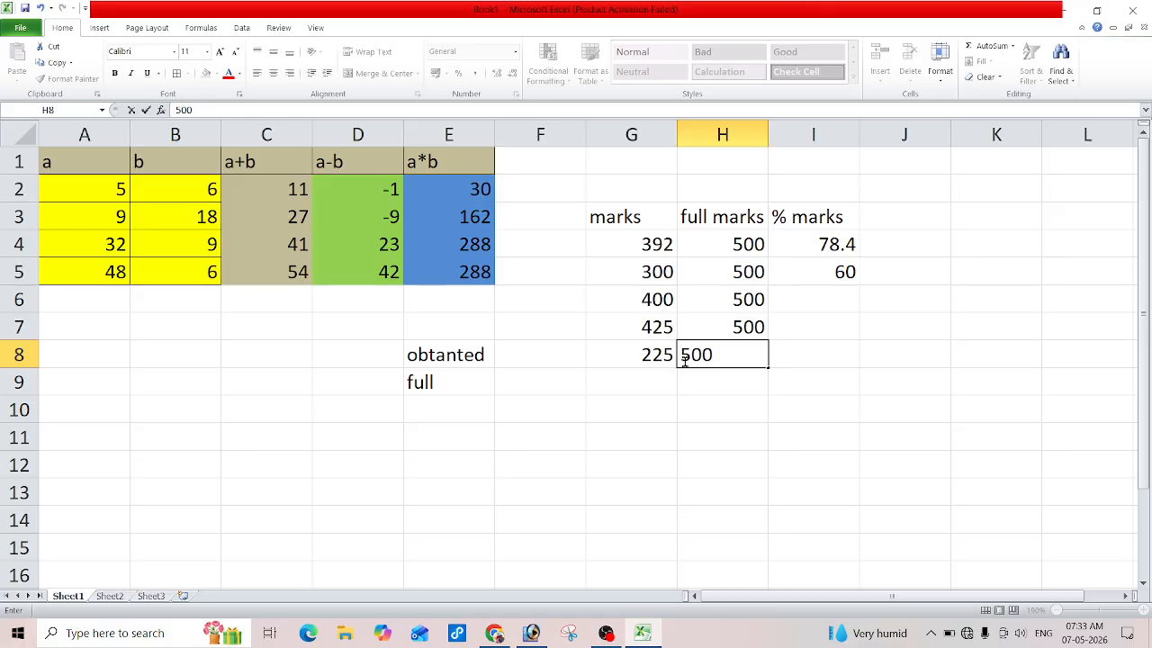
{"action": "left_click", "coordinate": [652, 381]}
{"action": "type", "text": "320"}
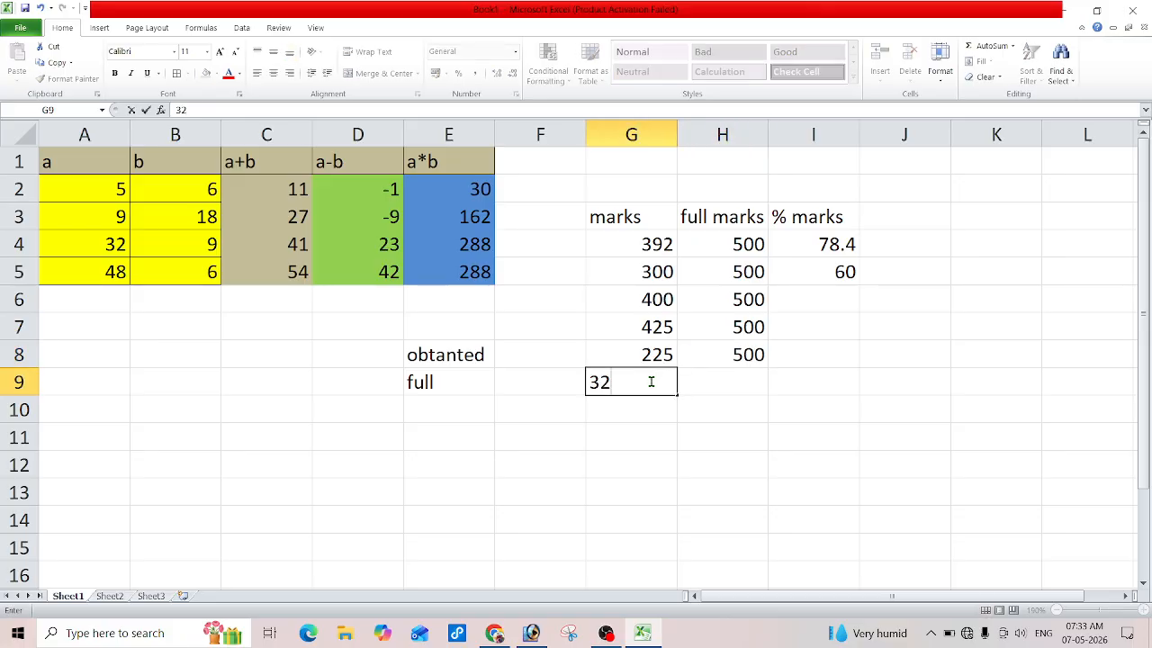
{"action": "left_click", "coordinate": [719, 372]}
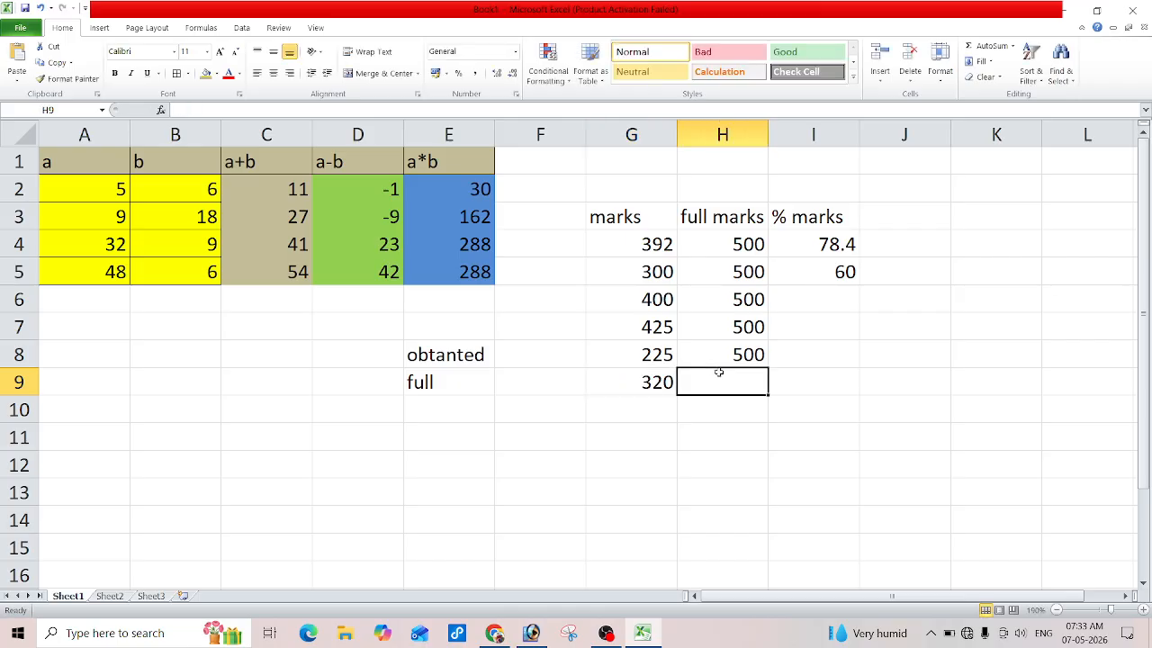
{"action": "type", "text": "500"}
Step: Enter 375 in cell G10 and 500 in cell H10
{"action": "left_click", "coordinate": [639, 411]}
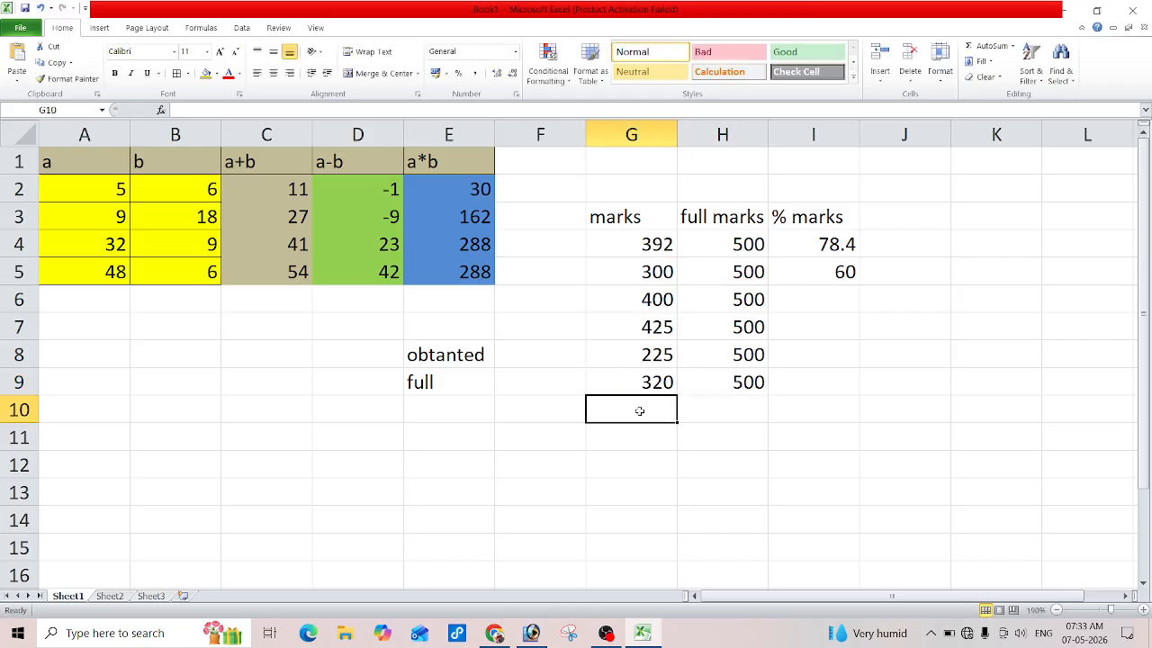
{"action": "type", "text": "375"}
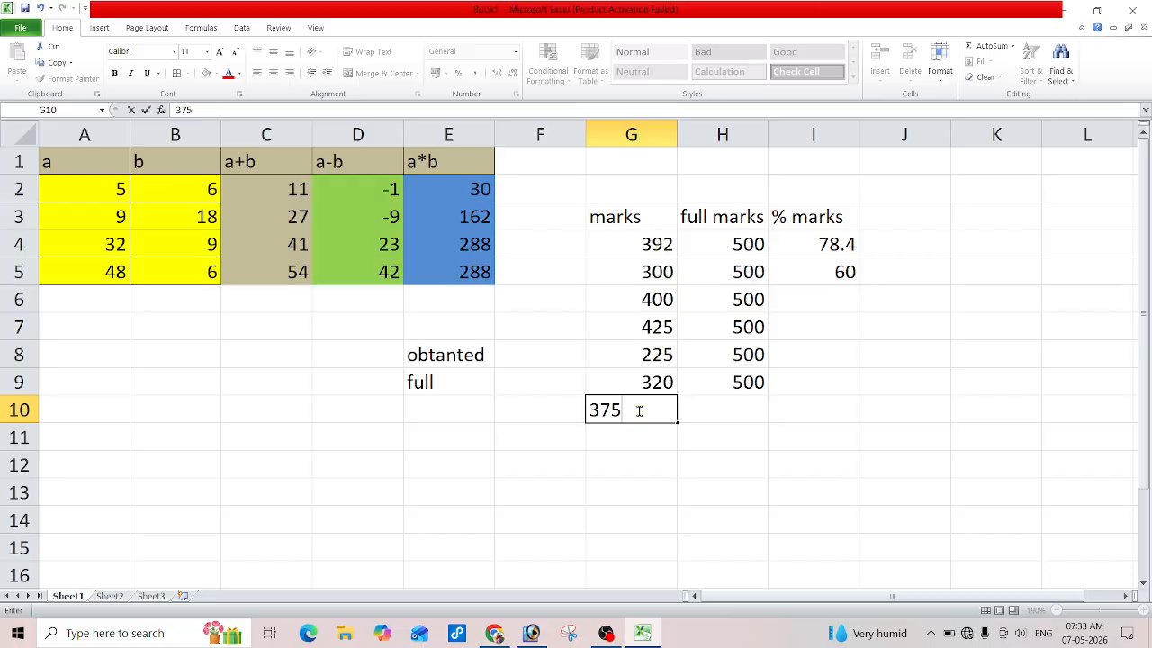
{"action": "left_click", "coordinate": [733, 408]}
{"action": "type", "text": "500"}
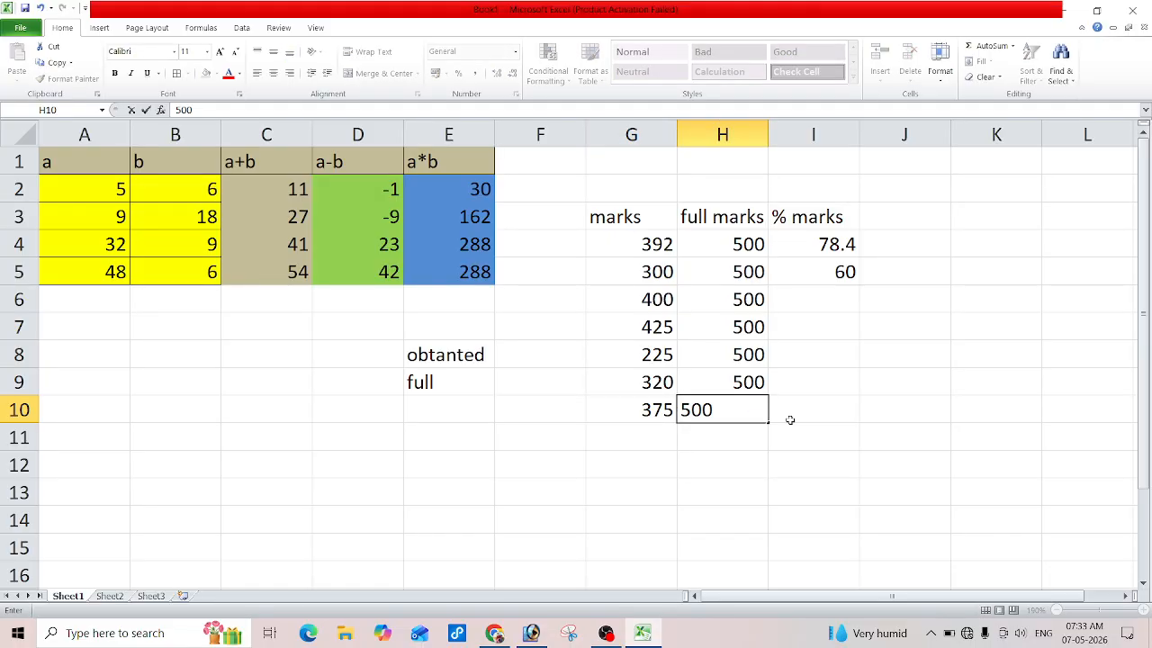
{"action": "left_click", "coordinate": [864, 424]}
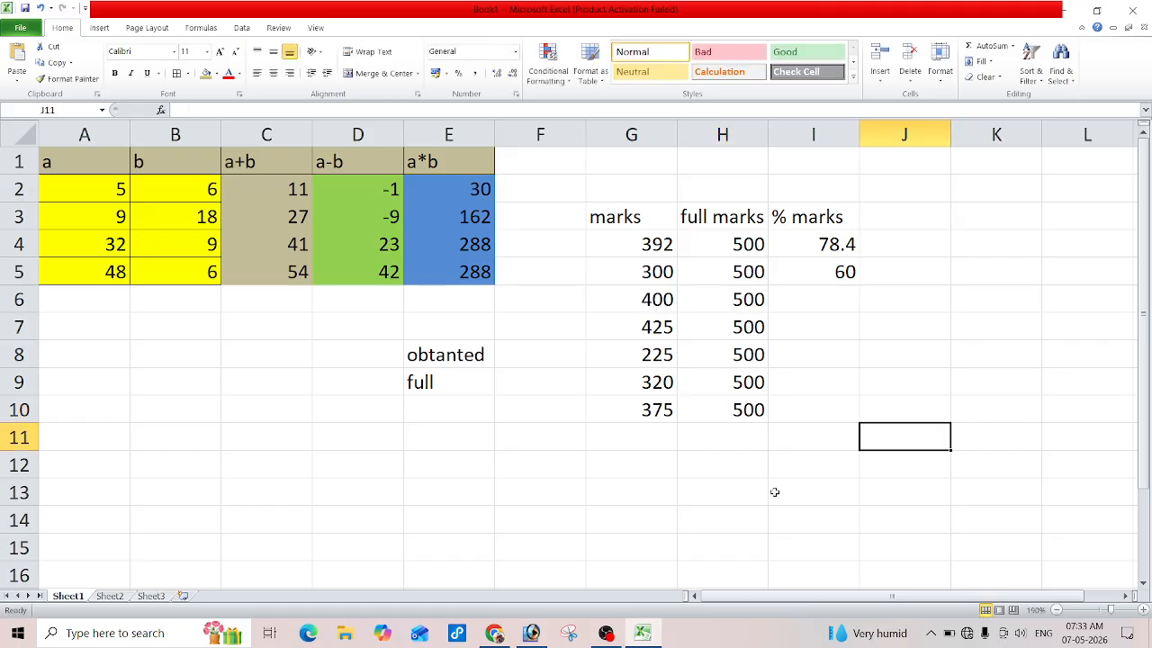
Step: Fill the percentage formula from cell I5 down to cell I10
{"action": "left_click", "coordinate": [813, 273]}
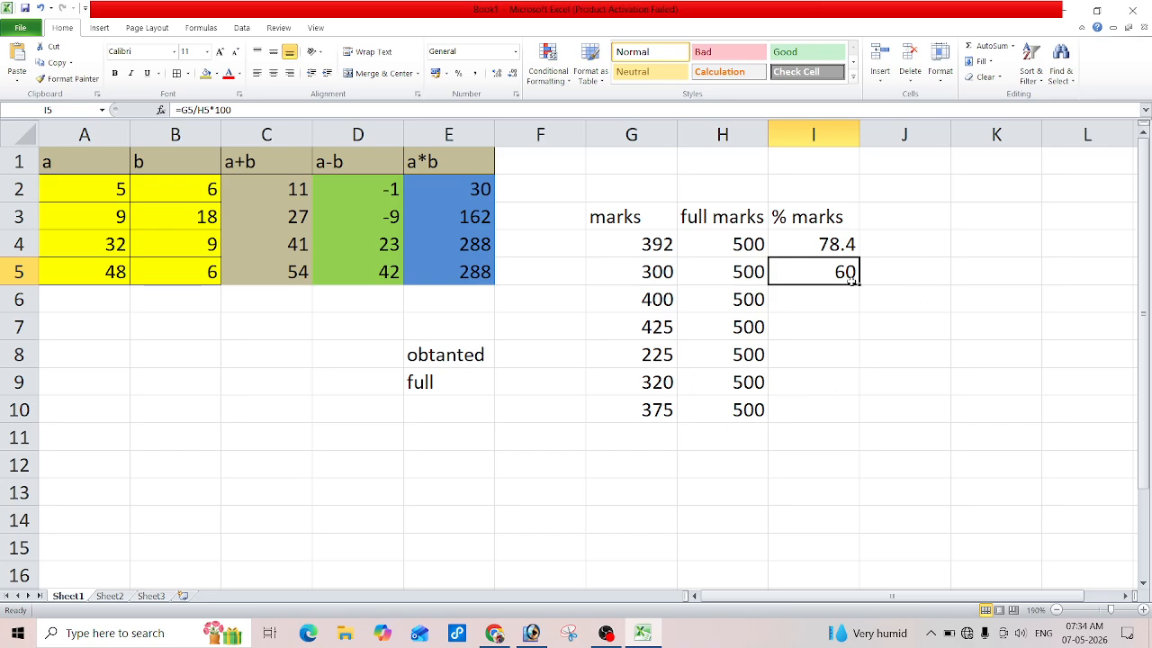
{"action": "left_click_drag", "start_coordinate": [859, 286], "coordinate": [863, 416]}
{"action": "left_click", "coordinate": [974, 332]}
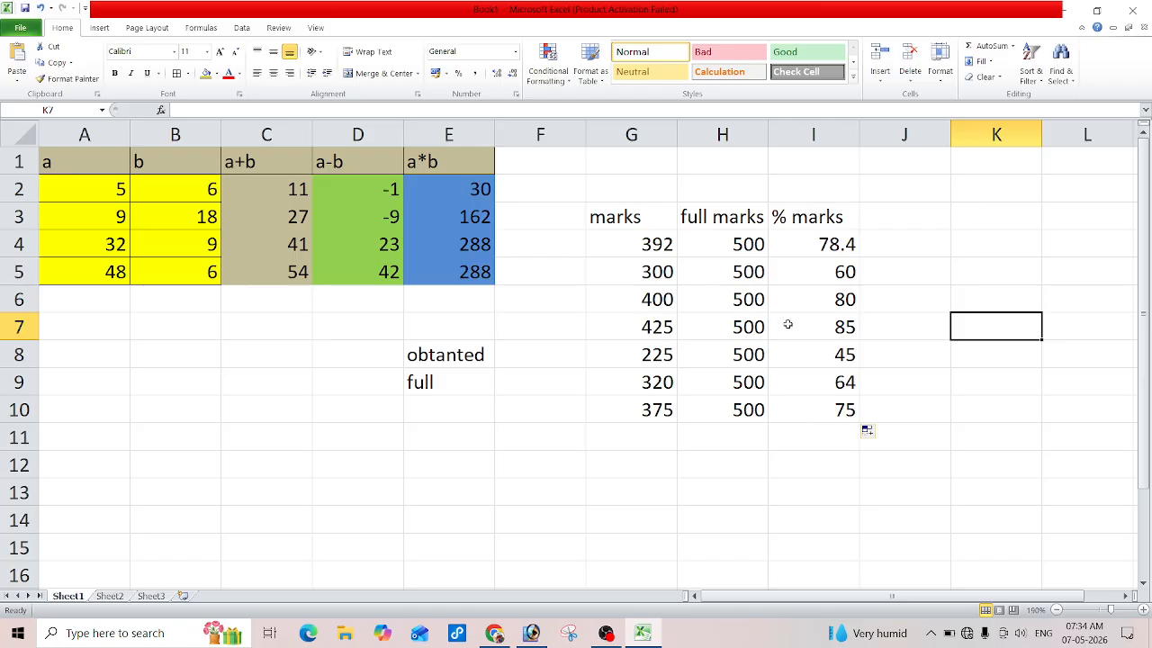
Step: Review the percentage formula in cell I5 and the marks table it belongs to
{"action": "left_click", "coordinate": [847, 267]}
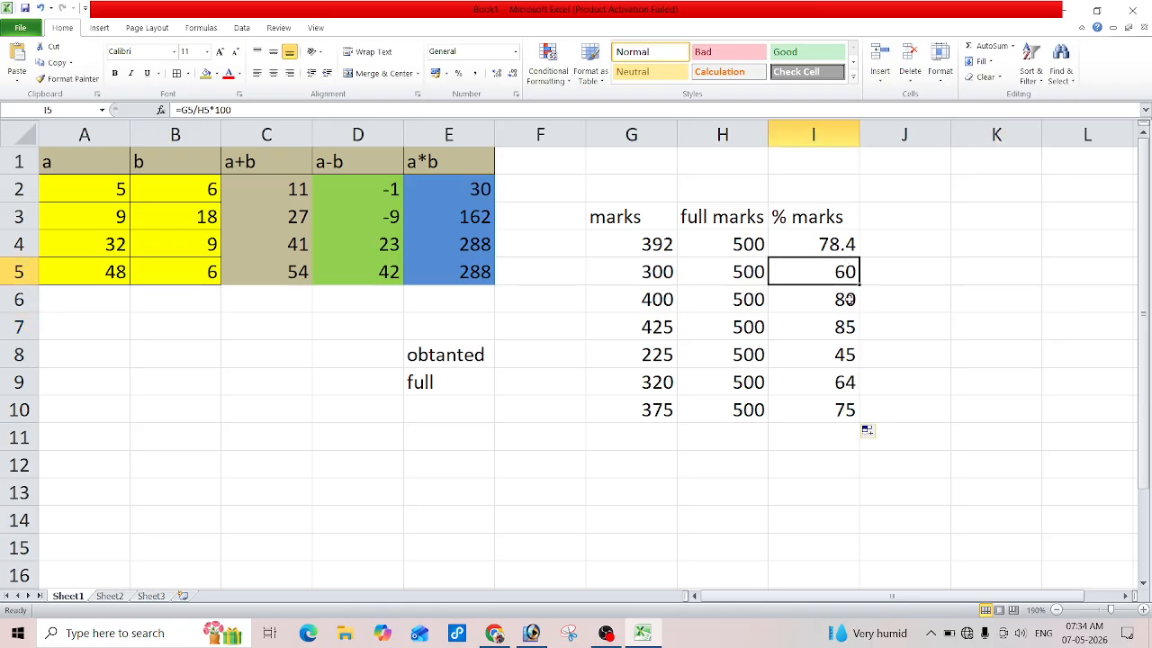
{"action": "left_click", "coordinate": [850, 306]}
{"action": "left_click", "coordinate": [837, 270]}
{"action": "left_click_drag", "start_coordinate": [241, 110], "coordinate": [177, 109]}
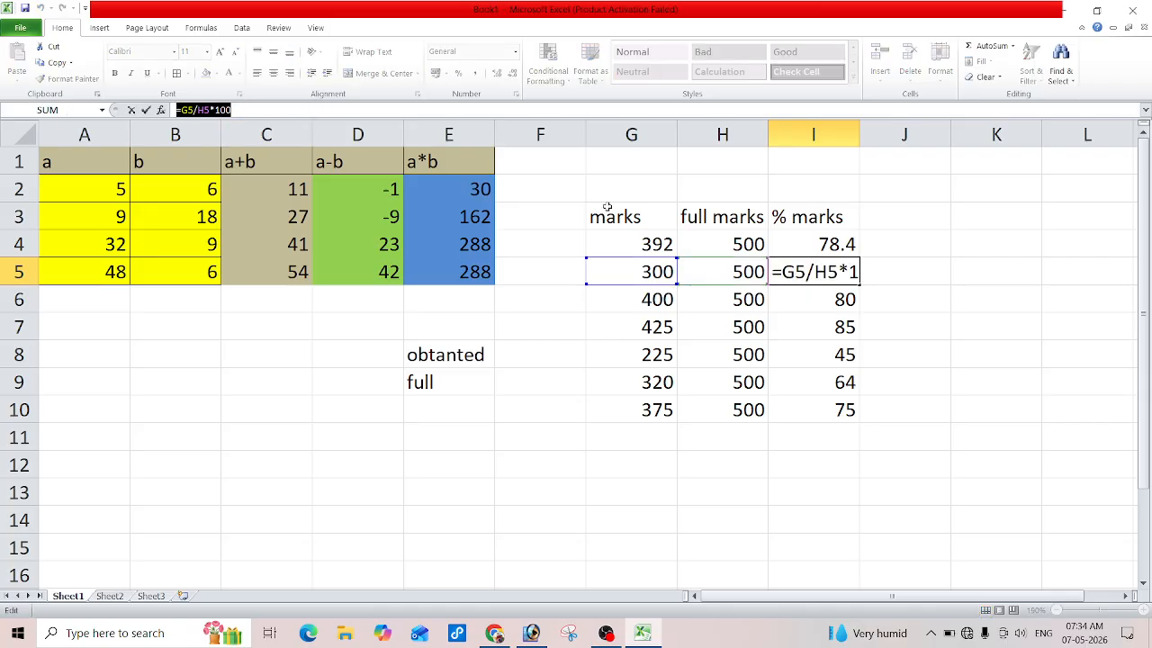
{"action": "left_click", "coordinate": [209, 110]}
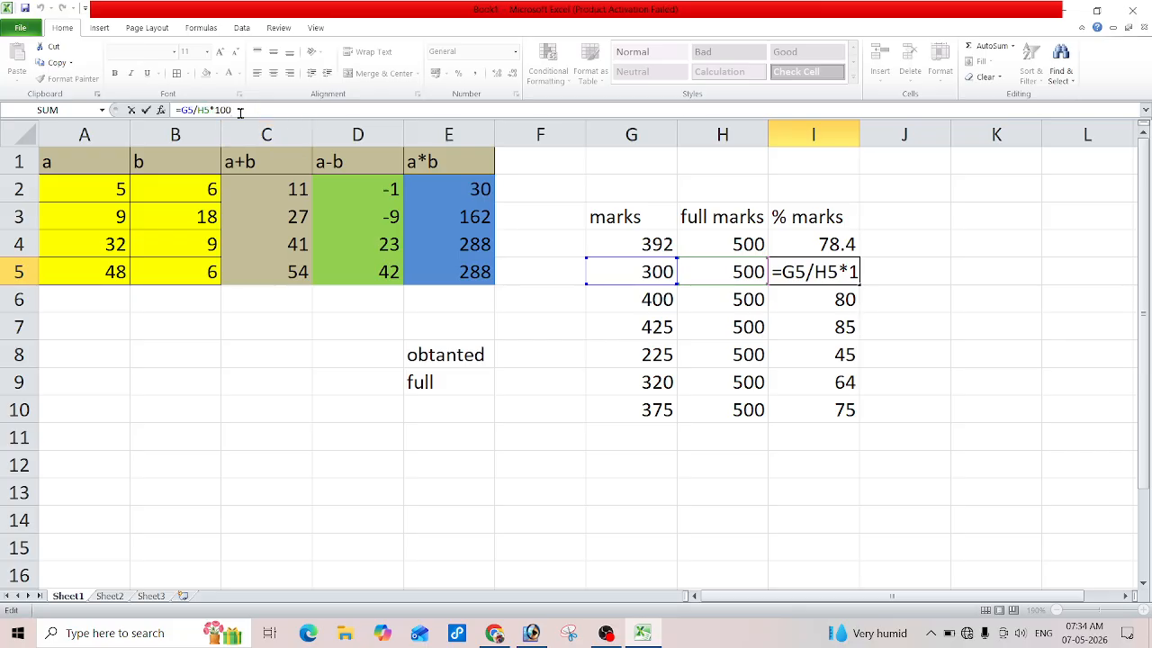
{"action": "left_click", "coordinate": [830, 443]}
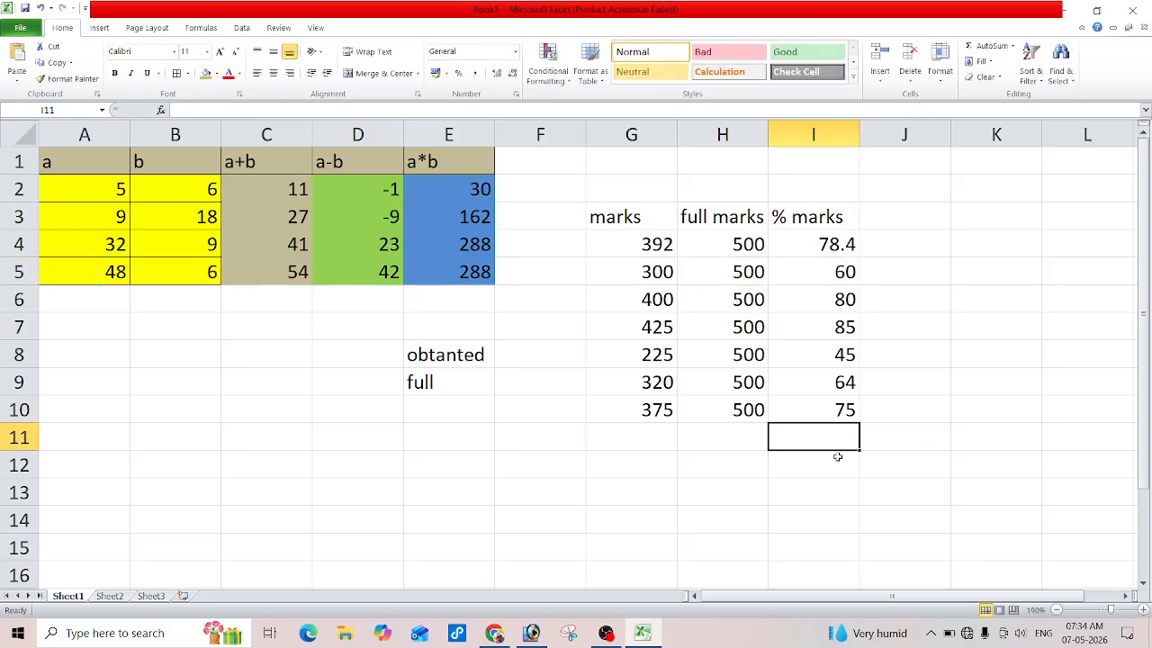
{"action": "left_click_drag", "start_coordinate": [615, 218], "coordinate": [800, 382]}
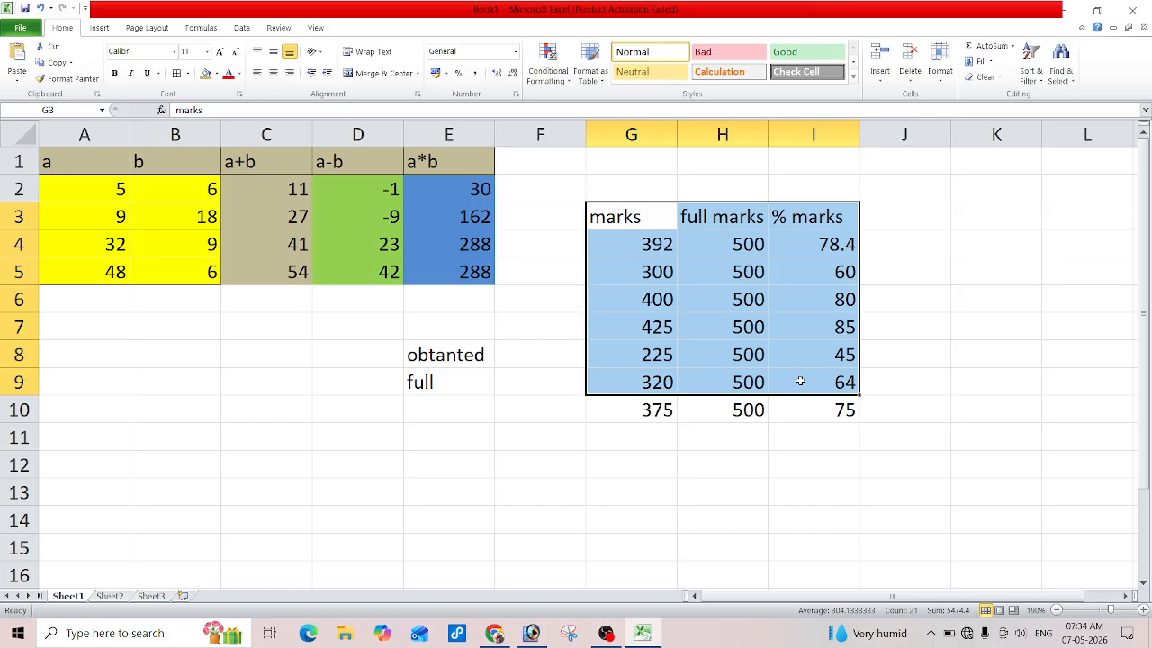
{"action": "left_click", "coordinate": [801, 412]}
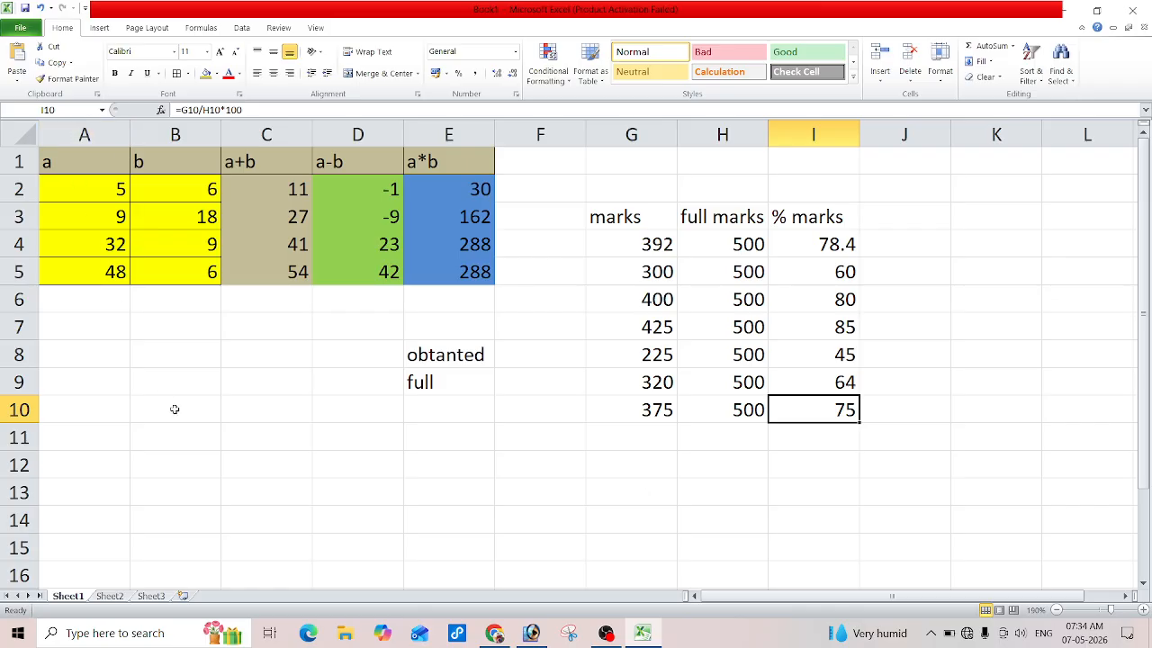
Step: Try to copy cells A5:D5 of the number table to cell E13
{"action": "left_click", "coordinate": [88, 274]}
{"action": "left_click", "coordinate": [184, 275]}
{"action": "left_click", "coordinate": [290, 279]}
{"action": "left_click", "coordinate": [397, 273]}
{"action": "left_click_drag", "start_coordinate": [101, 268], "coordinate": [373, 272]}
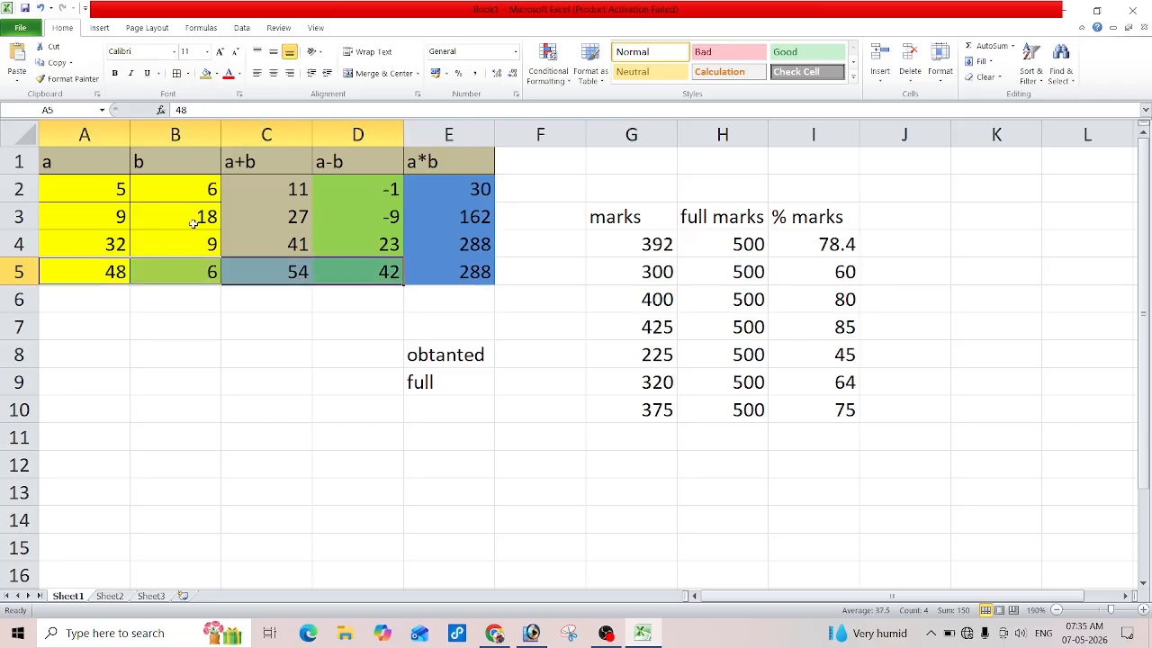
{"action": "key", "text": "ctrl+c"}
{"action": "left_click", "coordinate": [464, 481]}
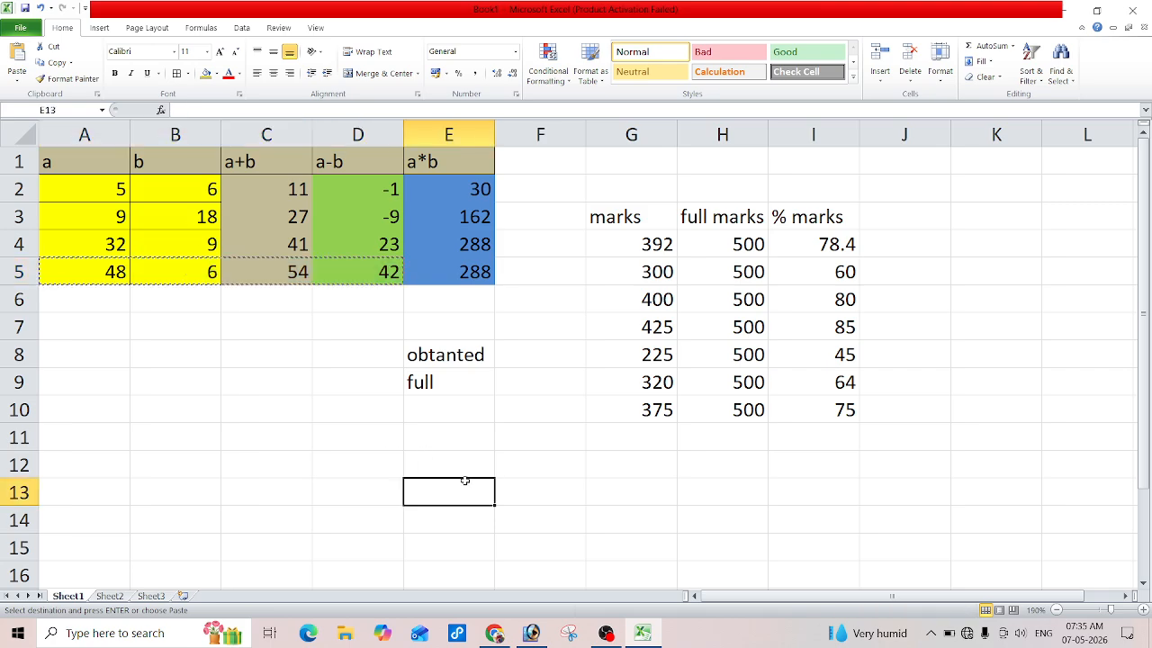
{"action": "type", "text": "v"}
{"action": "key", "text": "BackSpace"}
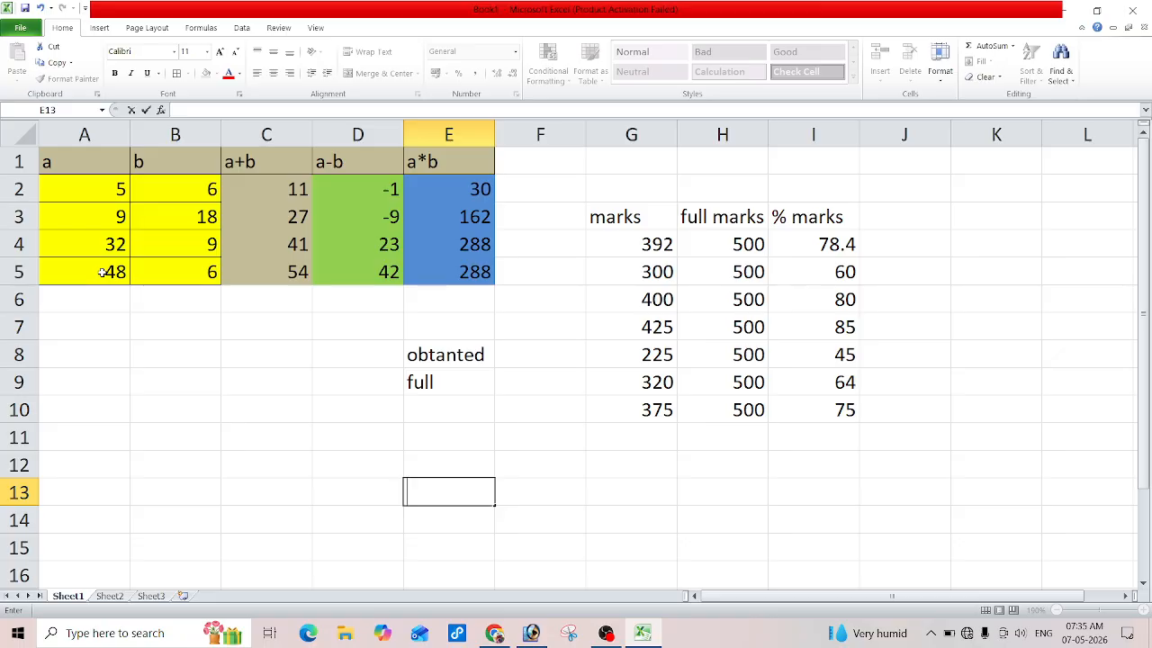
{"action": "scroll", "coordinate": [100, 273], "scroll_direction": "down", "scroll_amount": 2}
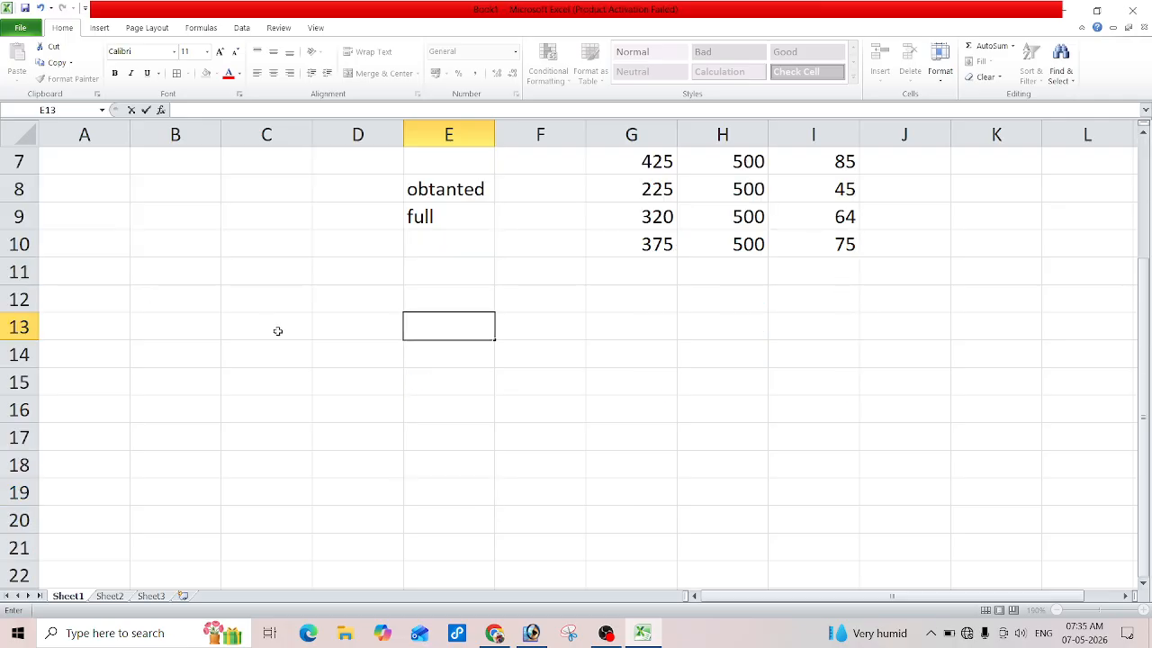
{"action": "scroll", "coordinate": [272, 330], "scroll_direction": "up", "scroll_amount": 2}
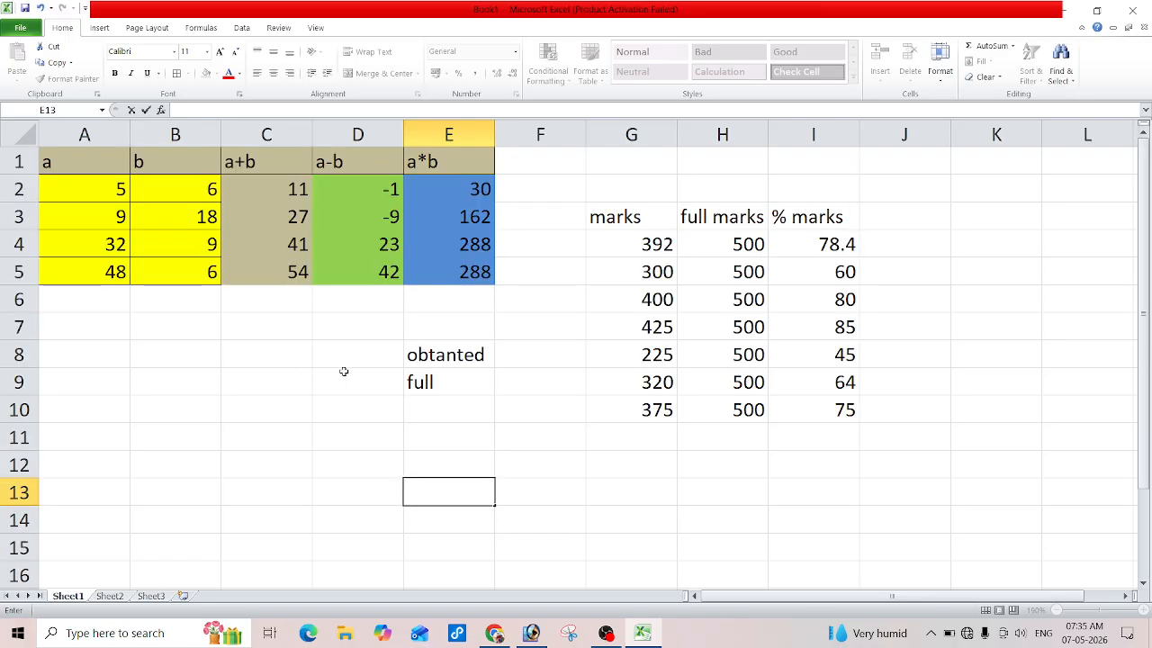
{"action": "left_click", "coordinate": [104, 274]}
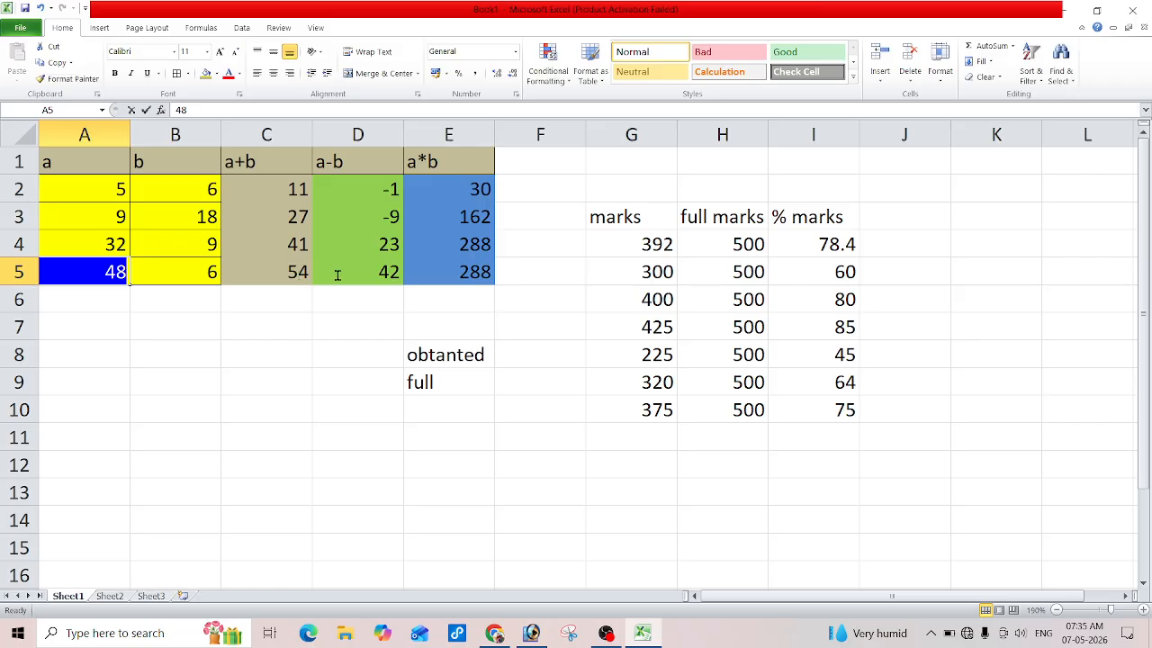
{"action": "left_click", "coordinate": [301, 321]}
Step: Copy cells A5:D5 of the number table and paste them starting at cell D13
{"action": "left_click_drag", "start_coordinate": [379, 273], "coordinate": [122, 273]}
{"action": "key", "text": "ctrl+c"}
{"action": "left_click", "coordinate": [386, 503]}
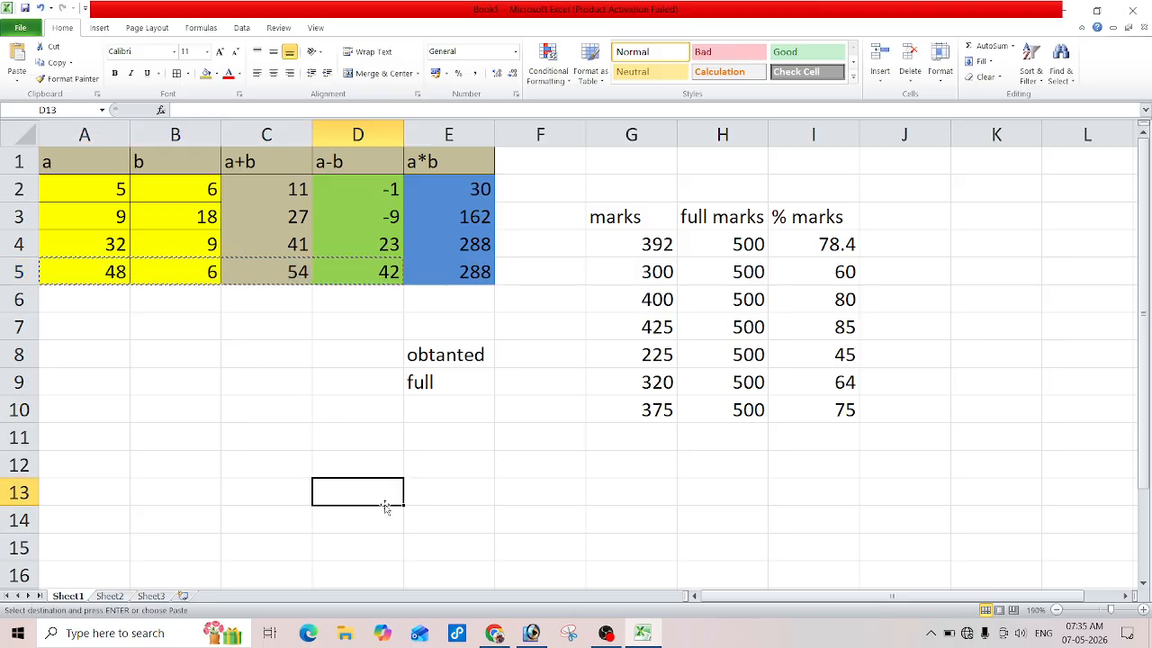
{"action": "key", "text": "ctrl+v"}
Step: Calculate the average of cells D13:G13 in cell F15 with the AVERAGE function
{"action": "left_click", "coordinate": [560, 542]}
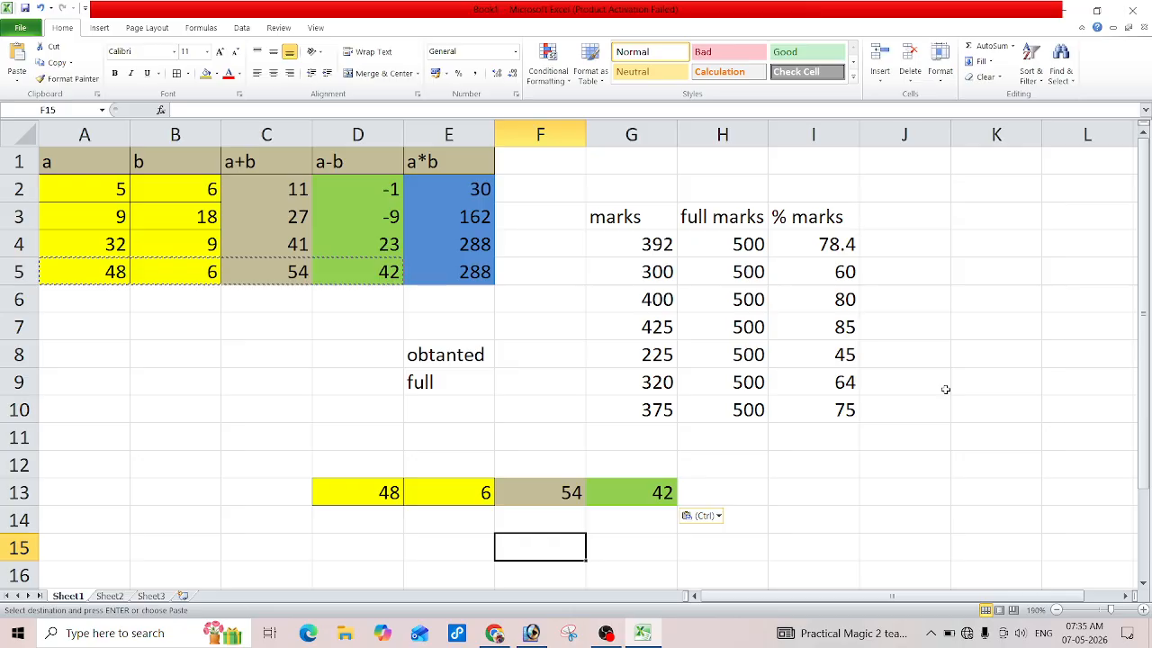
{"action": "type", "text": "="}
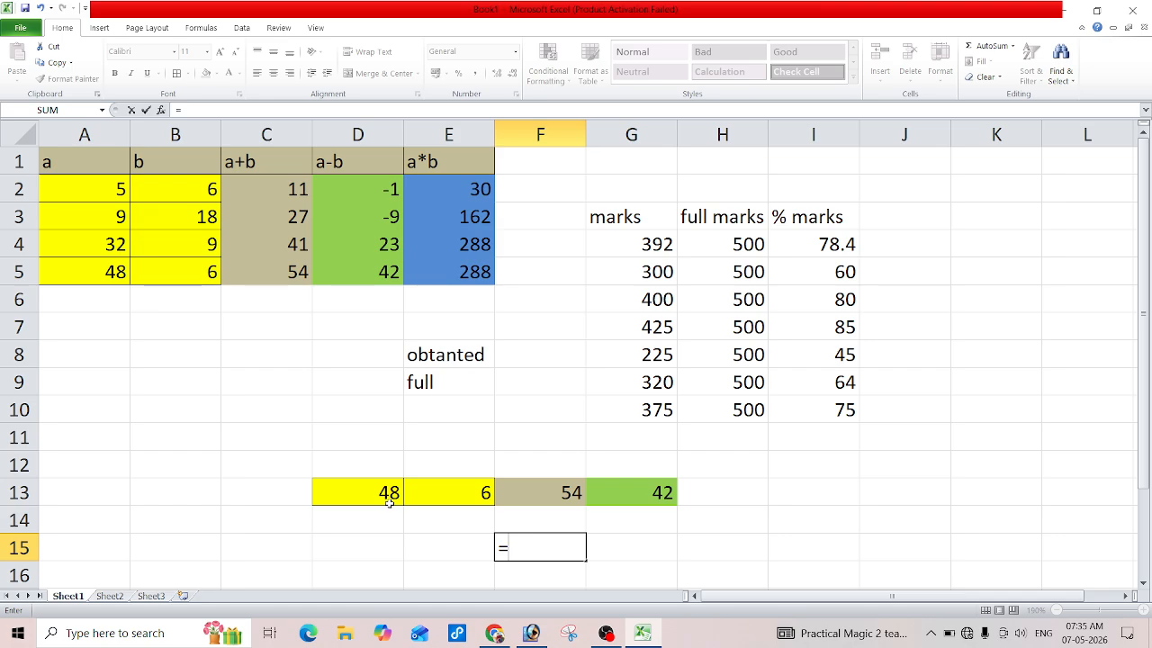
{"action": "type", "text": "a"}
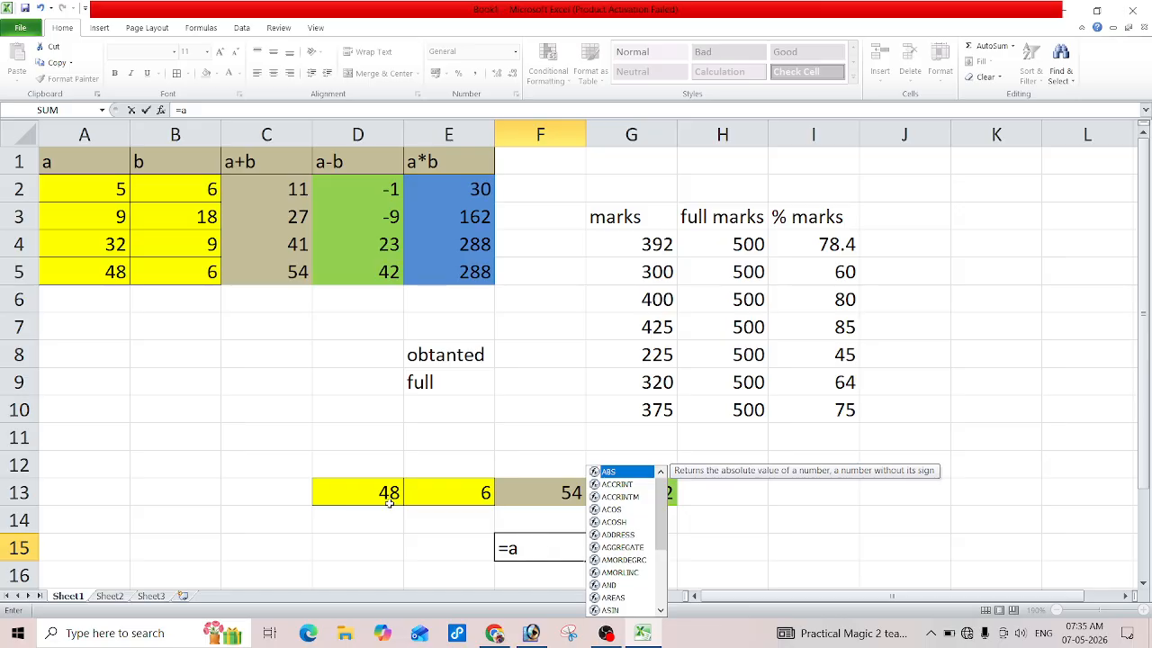
{"action": "type", "text": "v"}
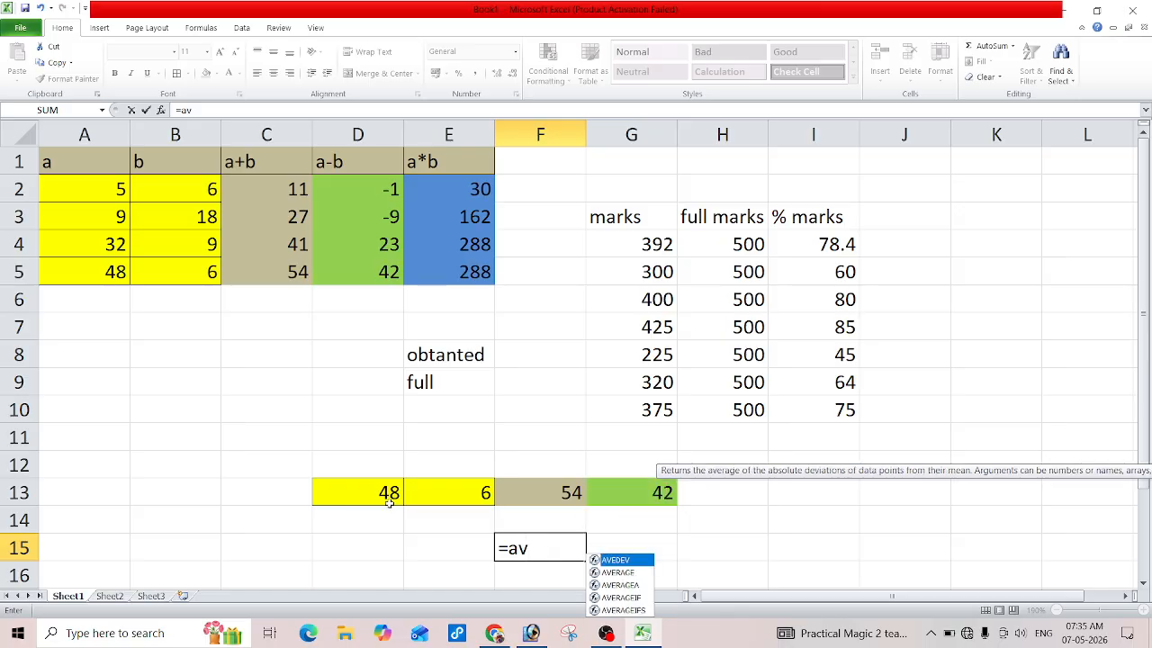
{"action": "type", "text": "rage"}
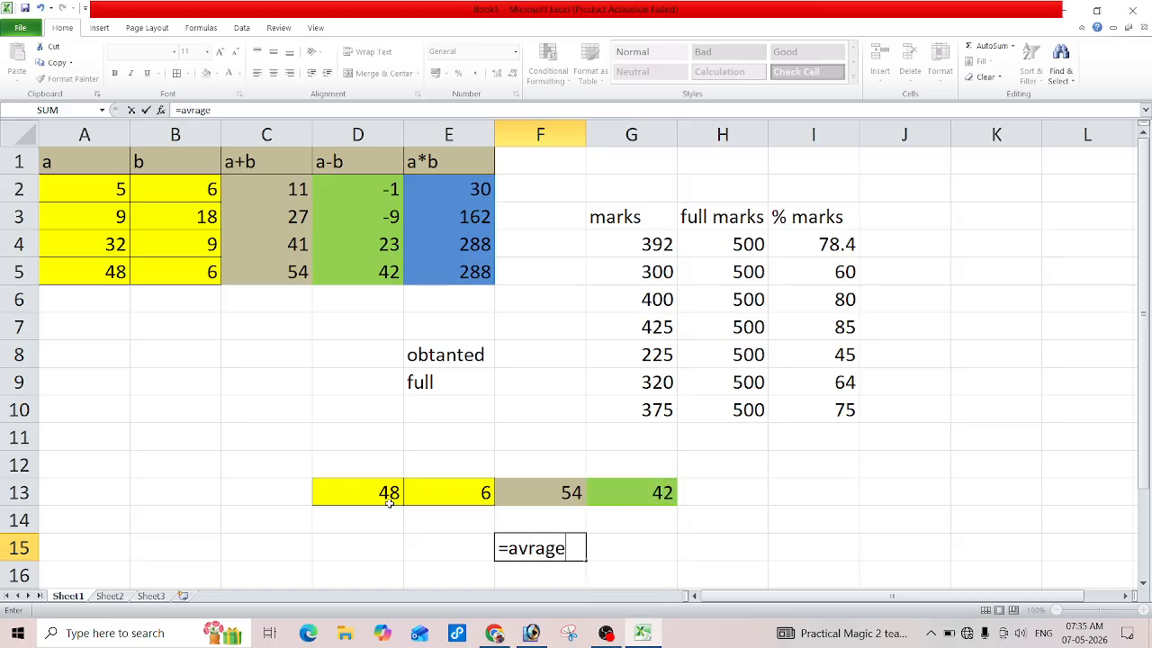
{"action": "key", "text": "BackSpace"}
{"action": "key", "text": "BackSpace"}
{"action": "key", "text": "BackSpace"}
{"action": "key", "text": "BackSpace"}
{"action": "key", "text": "BackSpace"}
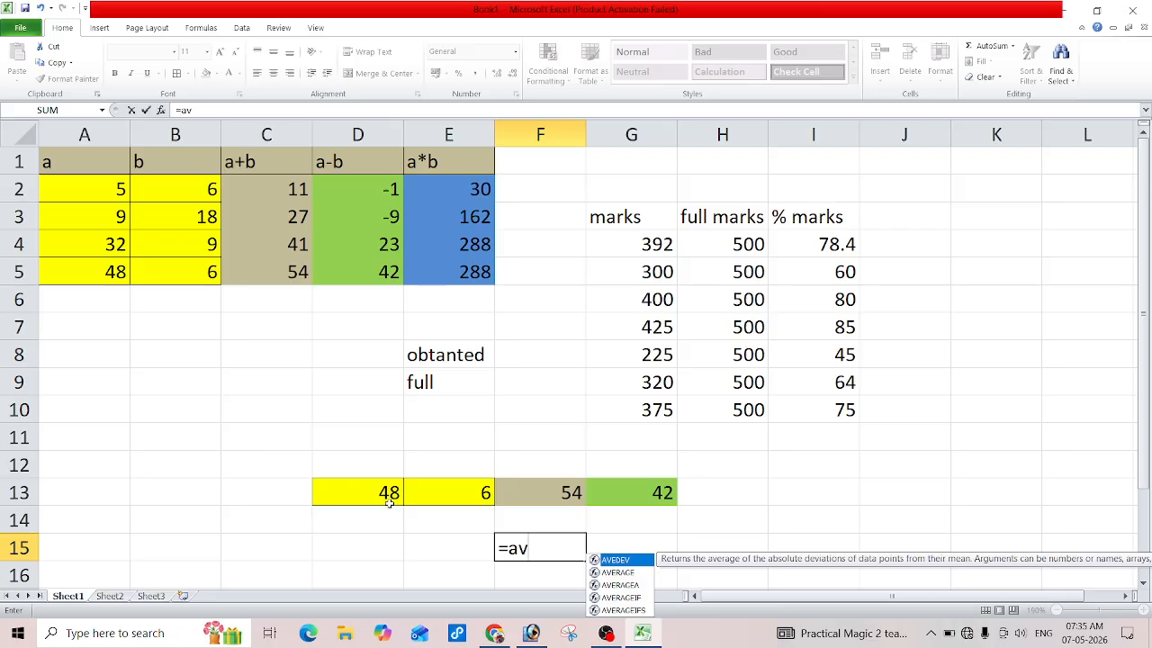
{"action": "type", "text": "er"}
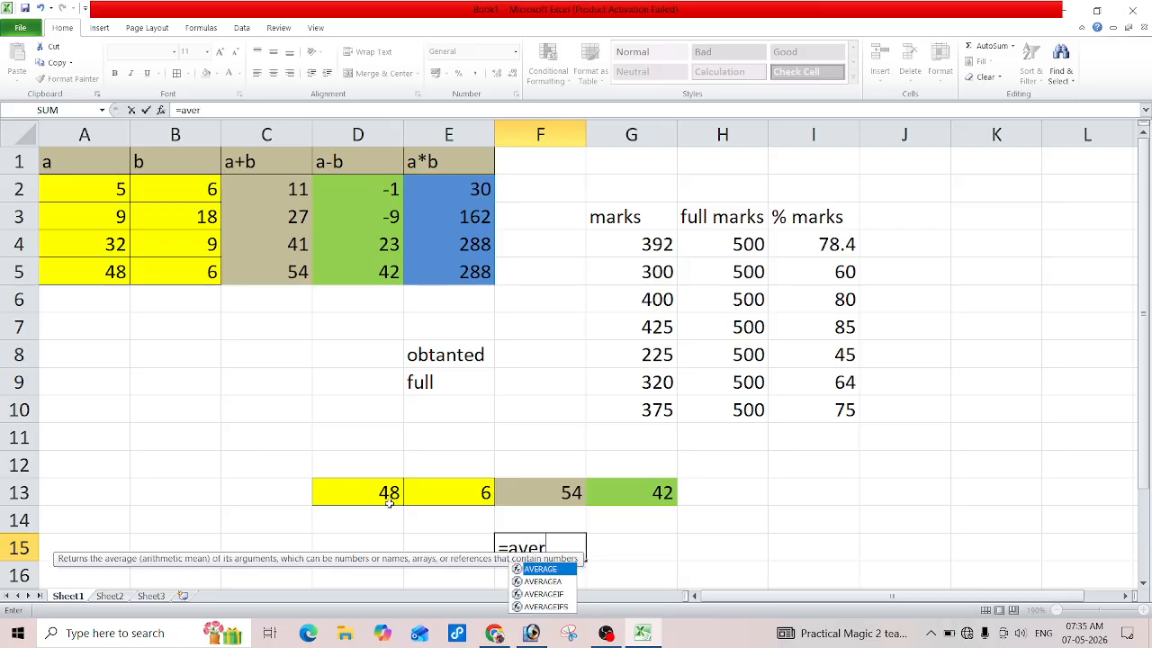
{"action": "type", "text": "age"}
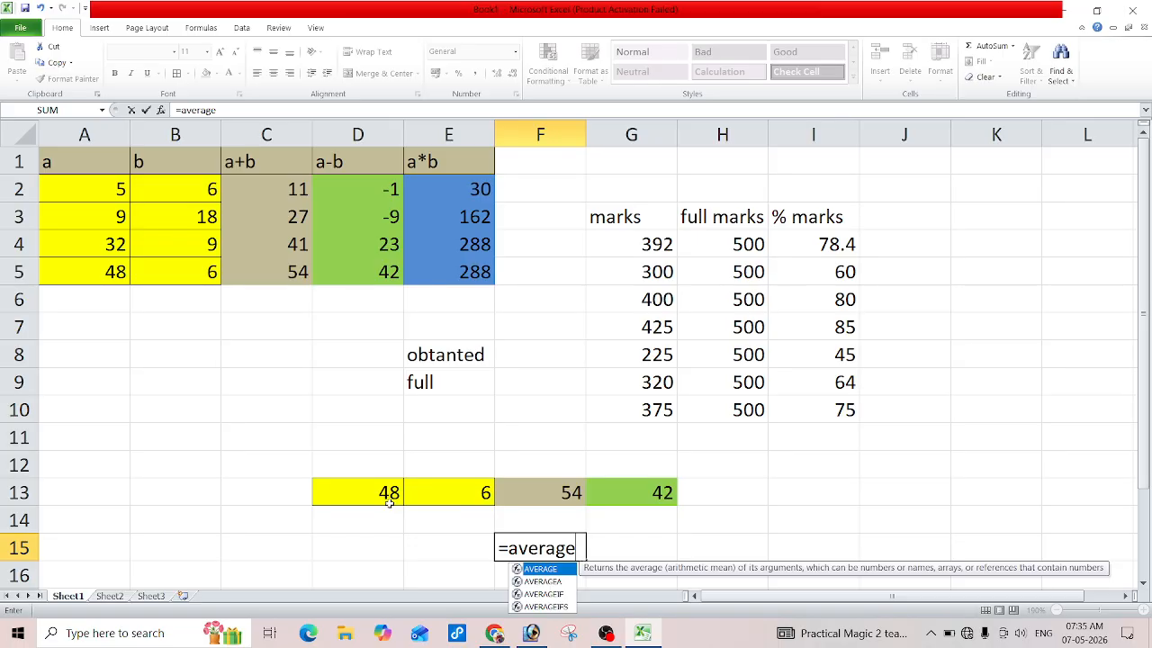
{"action": "key", "text": "Tab"}
{"action": "left_click", "coordinate": [391, 492]}
{"action": "left_click_drag", "start_coordinate": [392, 493], "coordinate": [669, 487]}
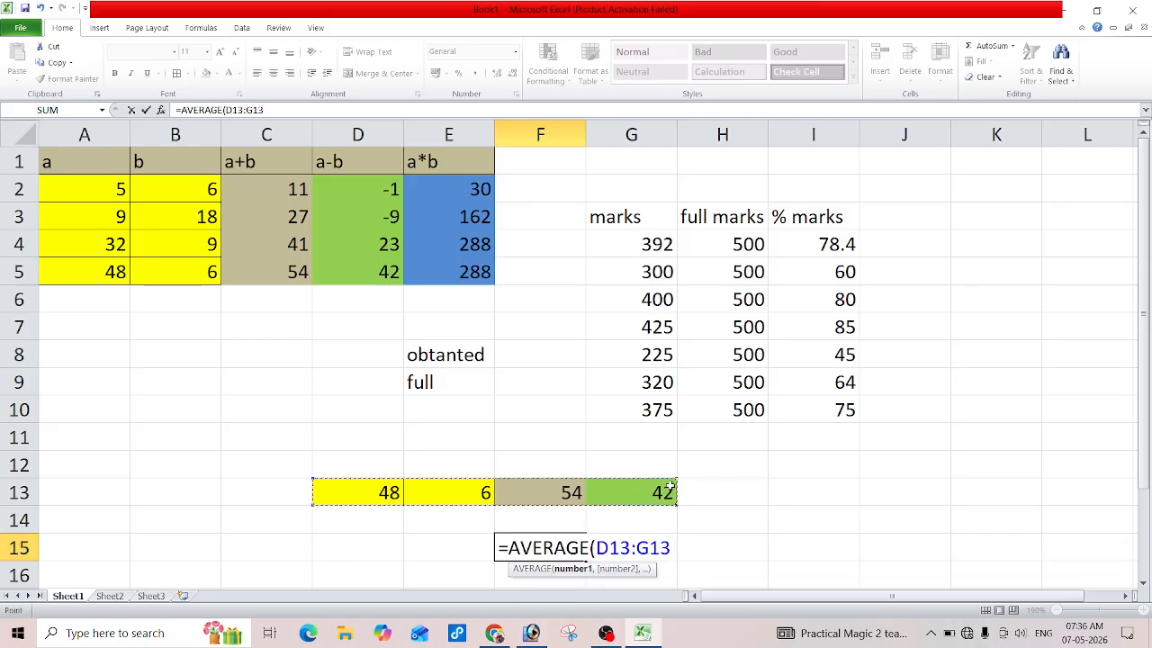
{"action": "key", "text": "Return"}
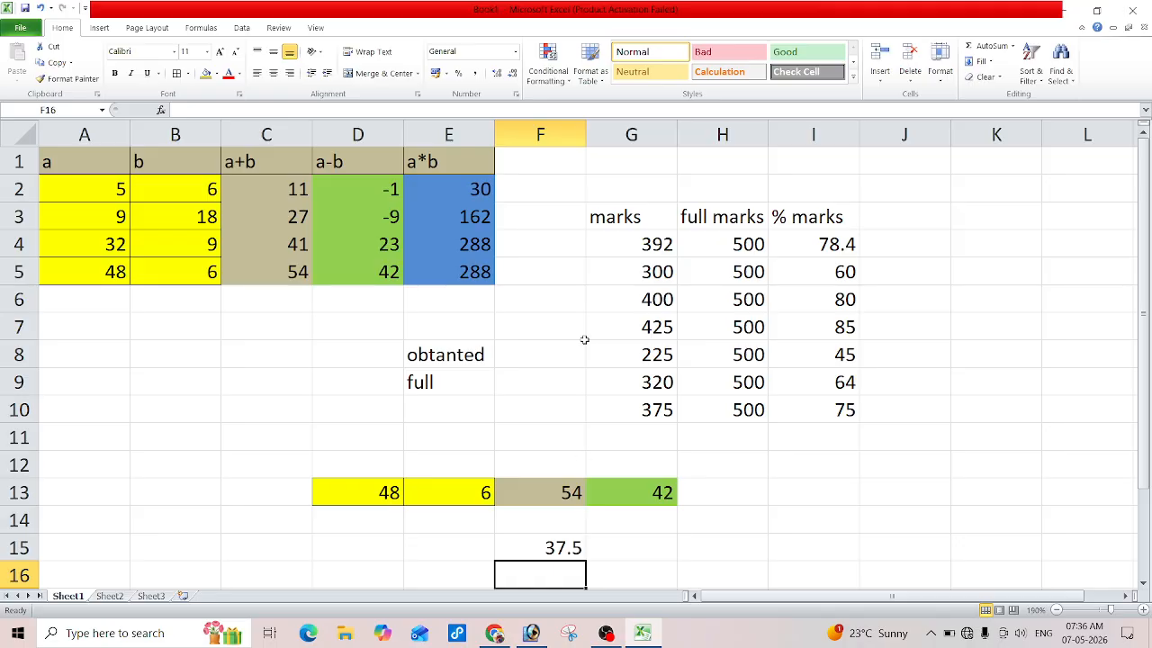
{"action": "left_click", "coordinate": [649, 244]}
{"action": "left_click_drag", "start_coordinate": [649, 244], "coordinate": [655, 407]}
{"action": "left_click", "coordinate": [838, 489]}
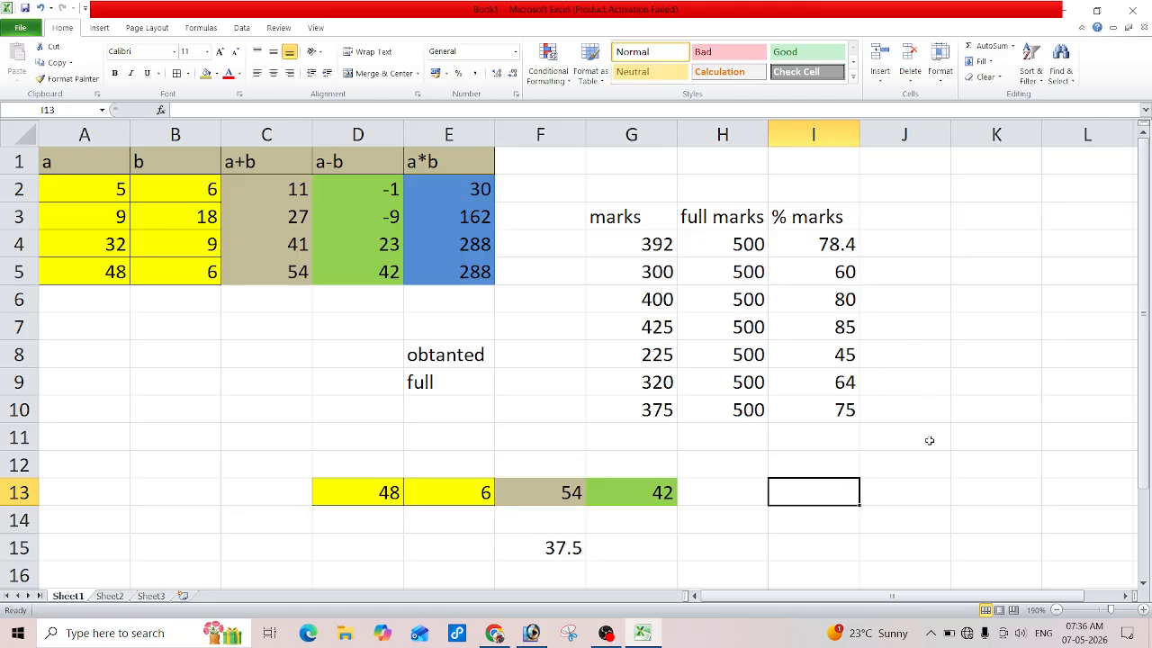
Step: Enter the numbers 5, 6, 8 and 10 down column J in cells J13 to J16
{"action": "left_click", "coordinate": [927, 481]}
{"action": "type", "text": "5"}
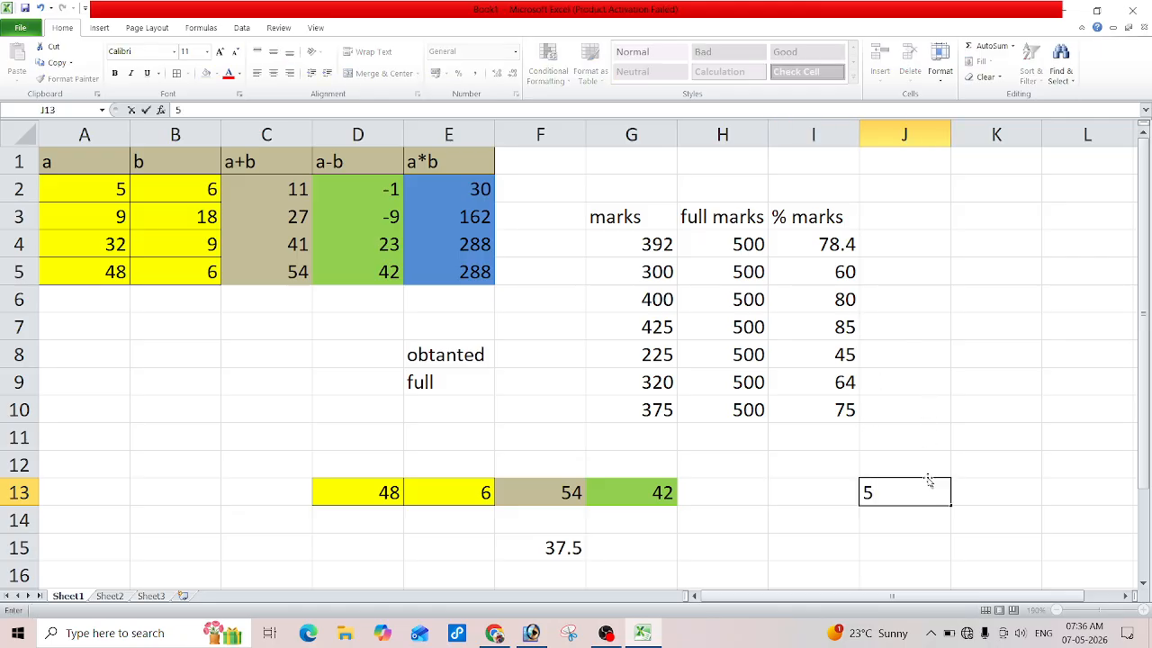
{"action": "key", "text": "Return"}
{"action": "type", "text": "6"}
{"action": "key", "text": "Return"}
{"action": "type", "text": "8"}
{"action": "key", "text": "Return"}
{"action": "type", "text": "10"}
Step: Calculate the average of cells J13:J16 in cell K13 with the AVERAGE function
{"action": "left_click", "coordinate": [979, 495]}
{"action": "scroll", "coordinate": [1019, 440], "scroll_direction": "down", "scroll_amount": 3}
{"action": "scroll", "coordinate": [1020, 440], "scroll_direction": "up", "scroll_amount": 1}
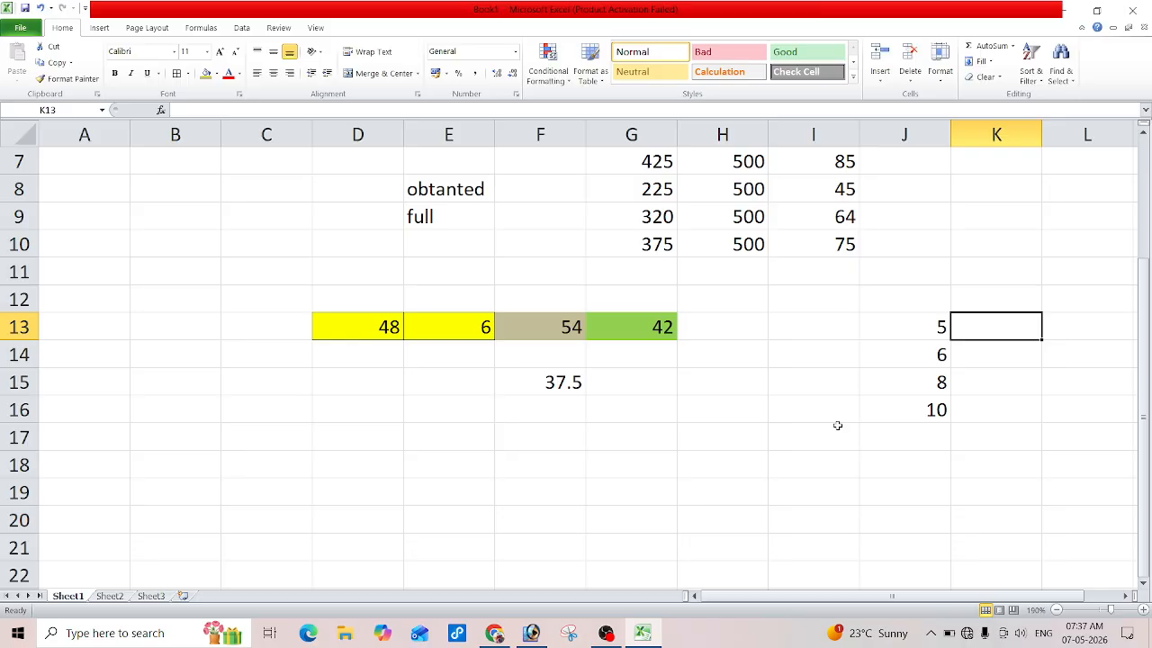
{"action": "type", "text": "=ave"}
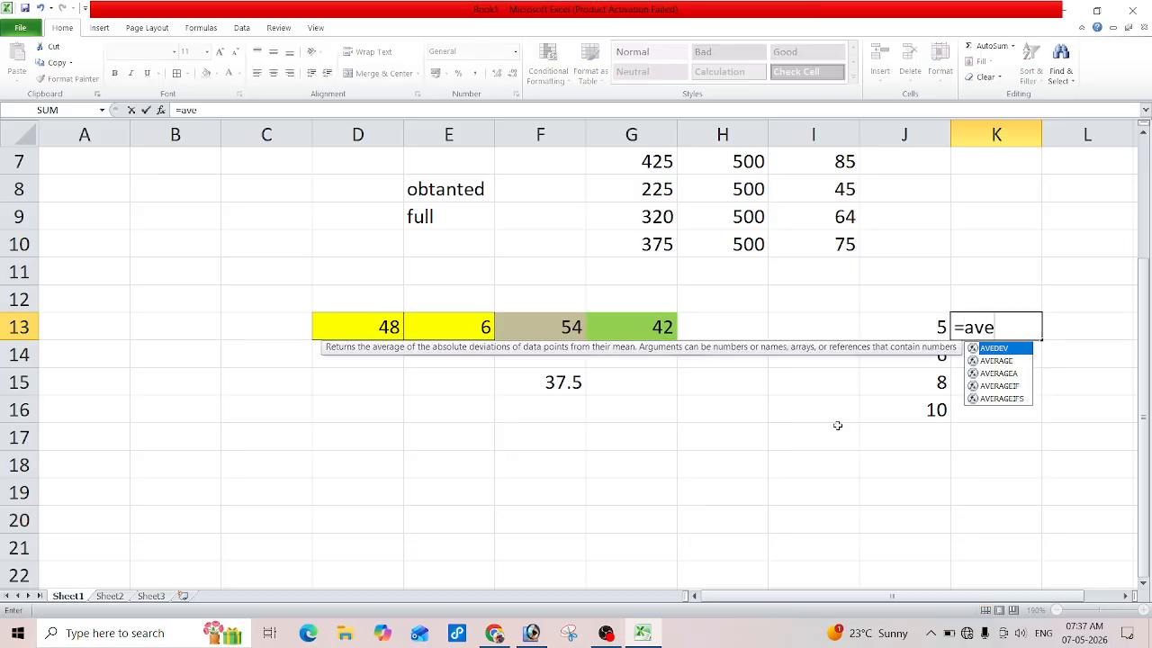
{"action": "type", "text": "rage"}
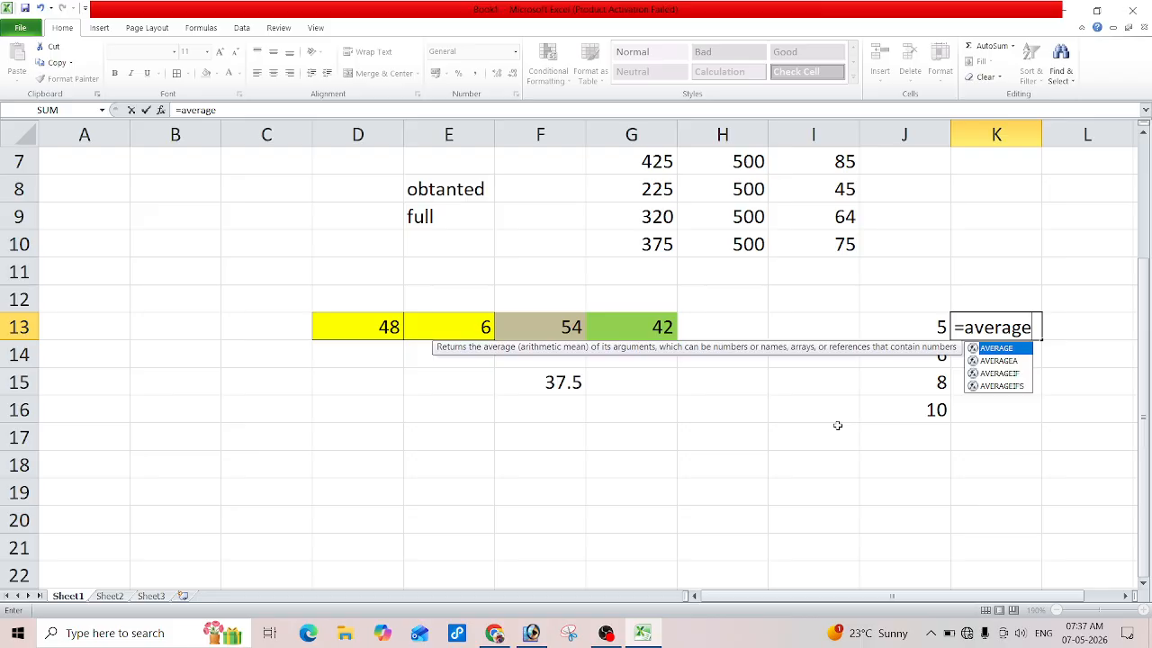
{"action": "key", "text": "Tab"}
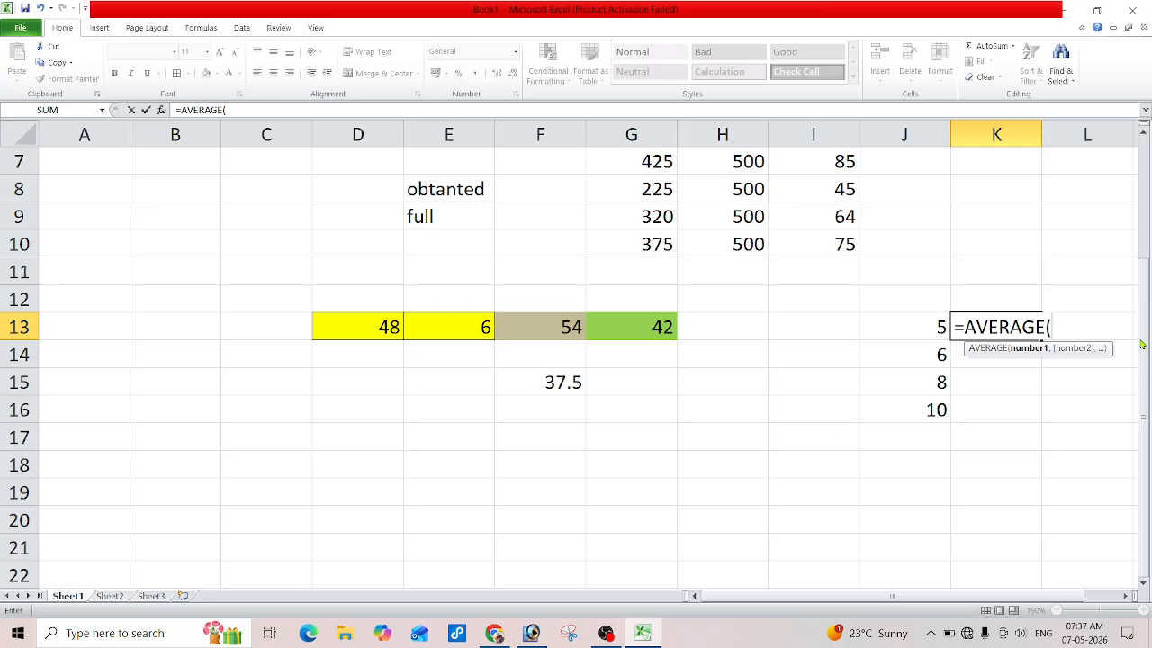
{"action": "left_click_drag", "start_coordinate": [940, 315], "coordinate": [927, 405]}
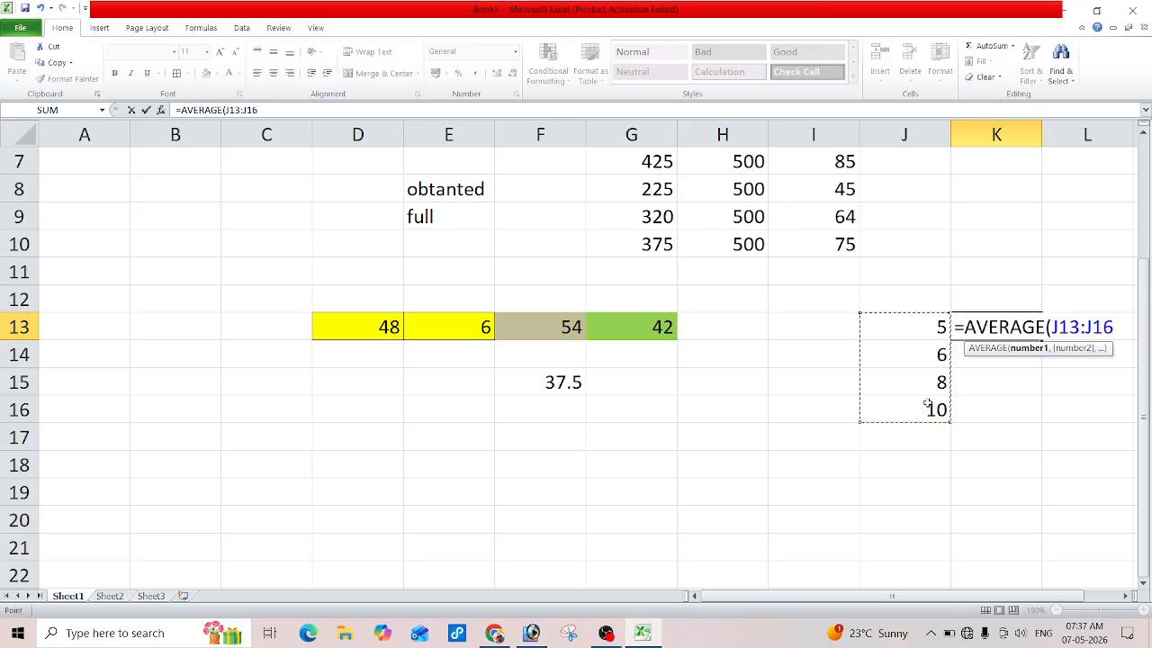
{"action": "key", "text": "Return"}
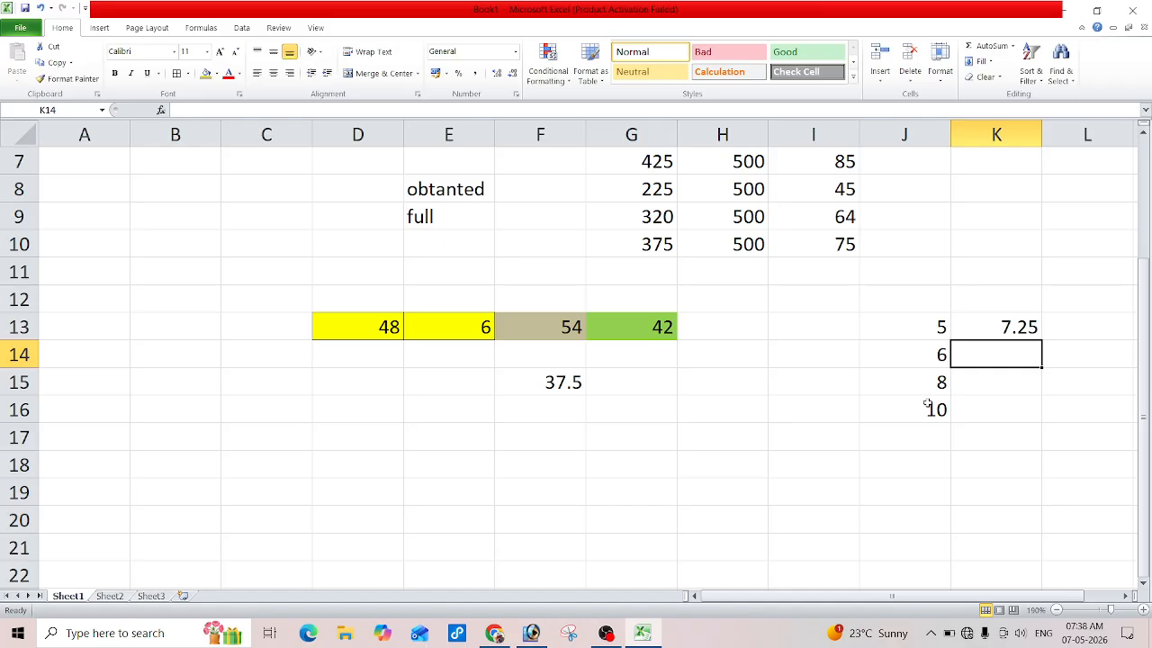
Step: Enter 12 in cell E25, in the empty area below the existing tables
{"action": "scroll", "coordinate": [568, 442], "scroll_direction": "down", "scroll_amount": 4}
{"action": "left_click", "coordinate": [484, 320]}
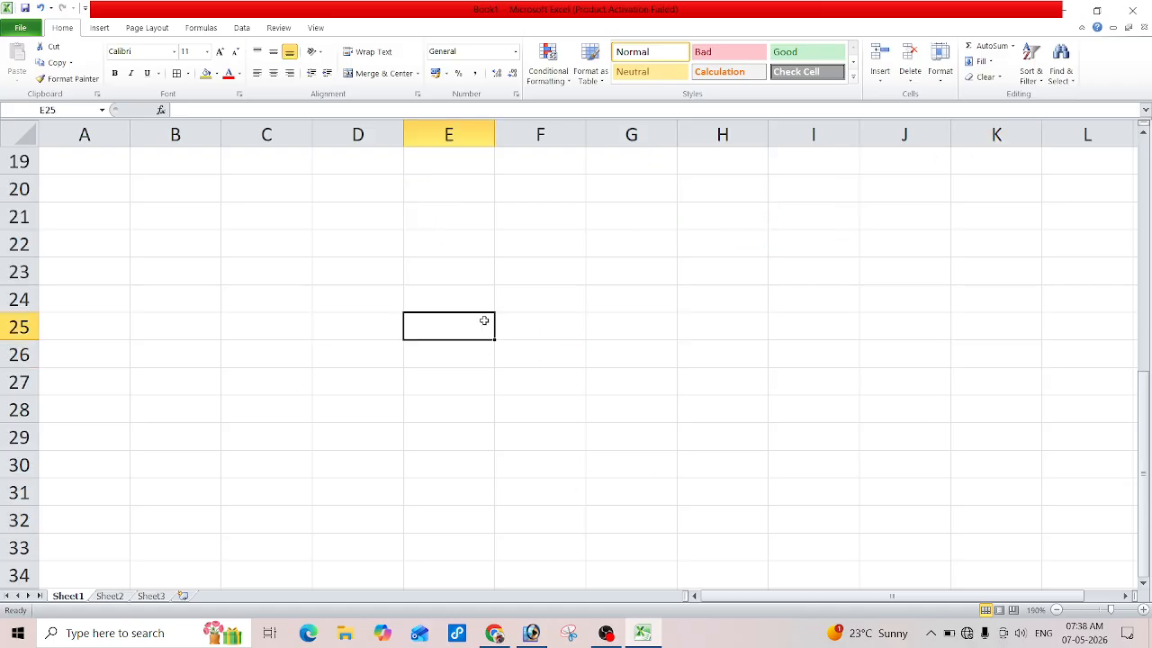
{"action": "type", "text": "12"}
{"action": "key", "text": "Return"}
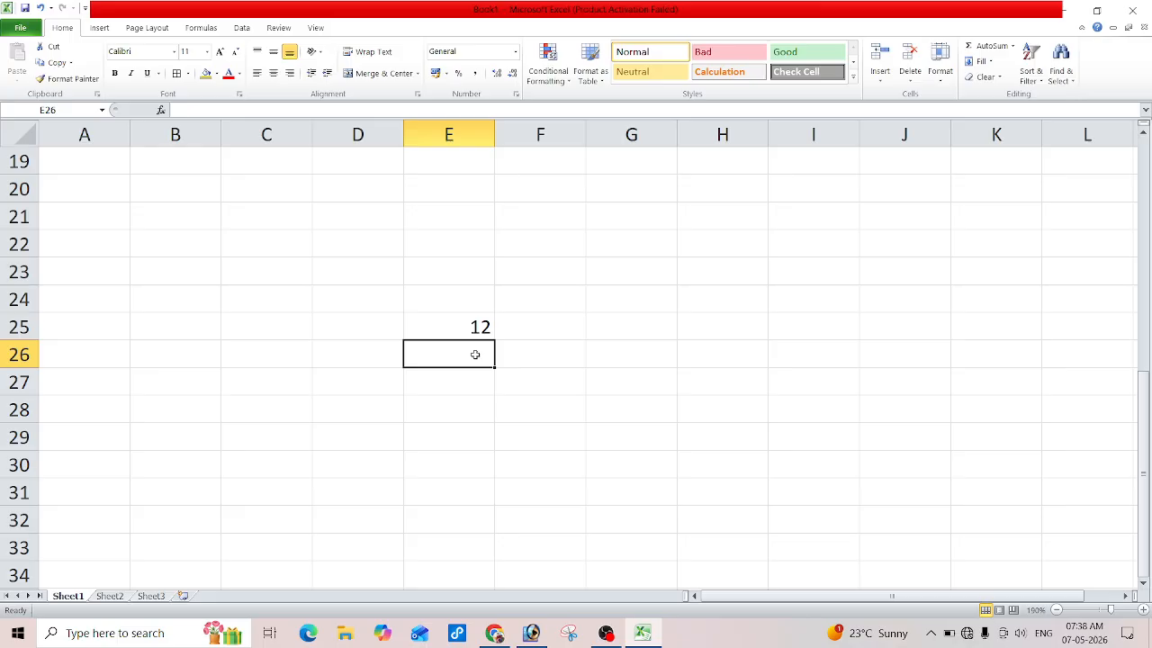
Step: Square the number from cell E25 in cell E26 using the POWER function with exponent 2
{"action": "type", "text": "="}
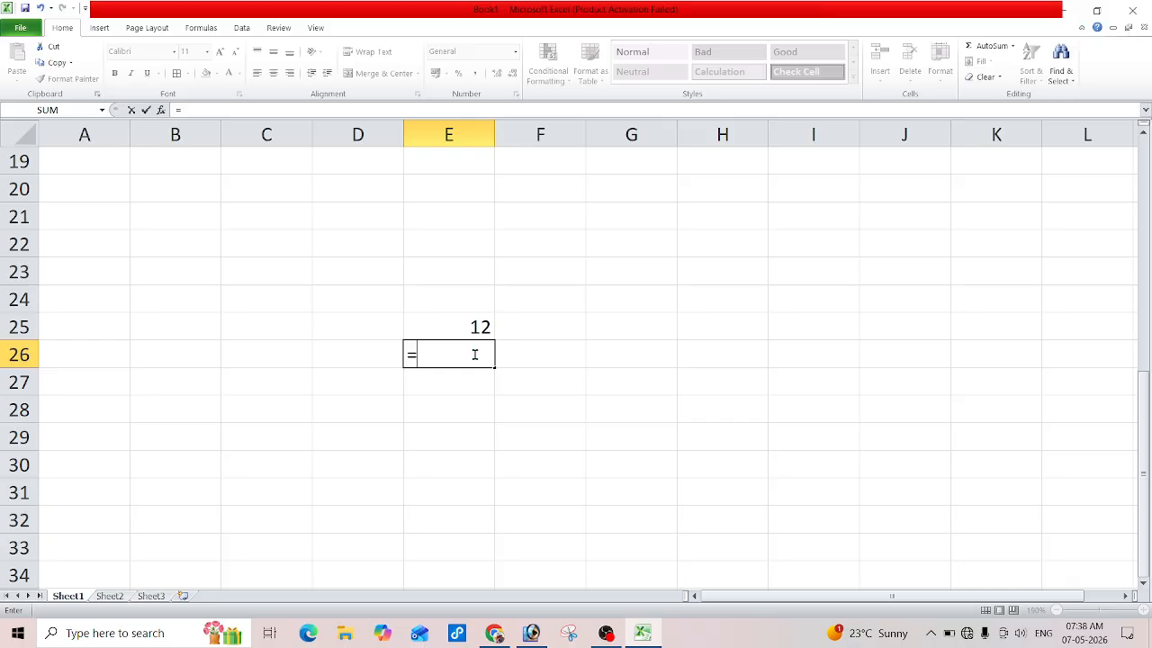
{"action": "type", "text": "power"}
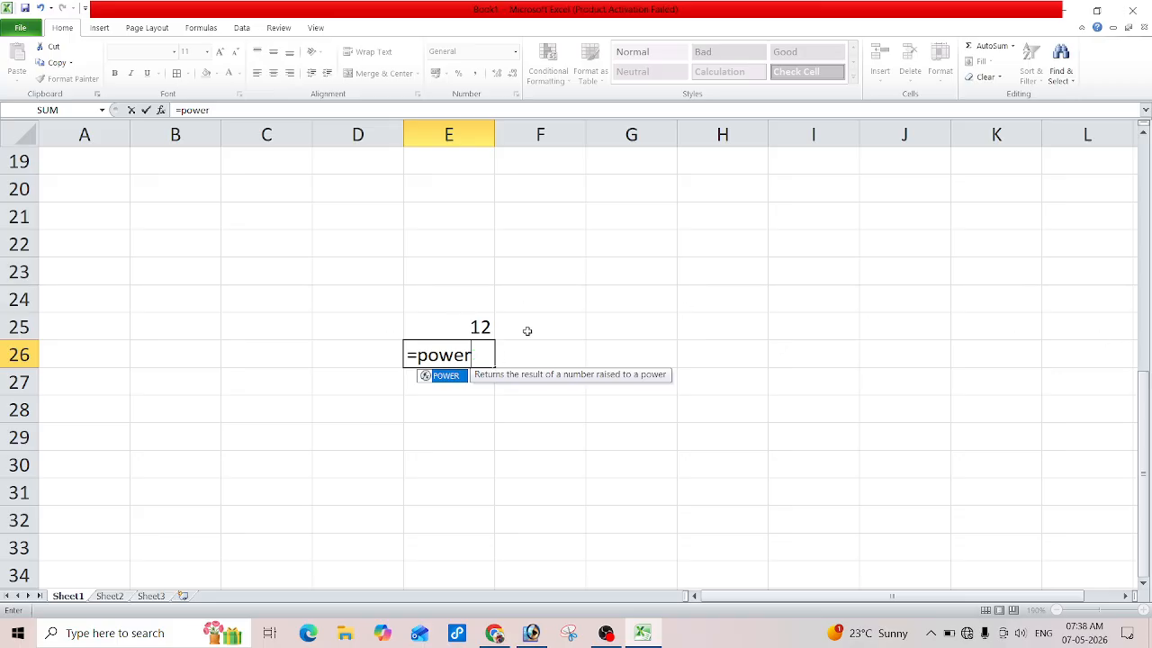
{"action": "key", "text": "Tab"}
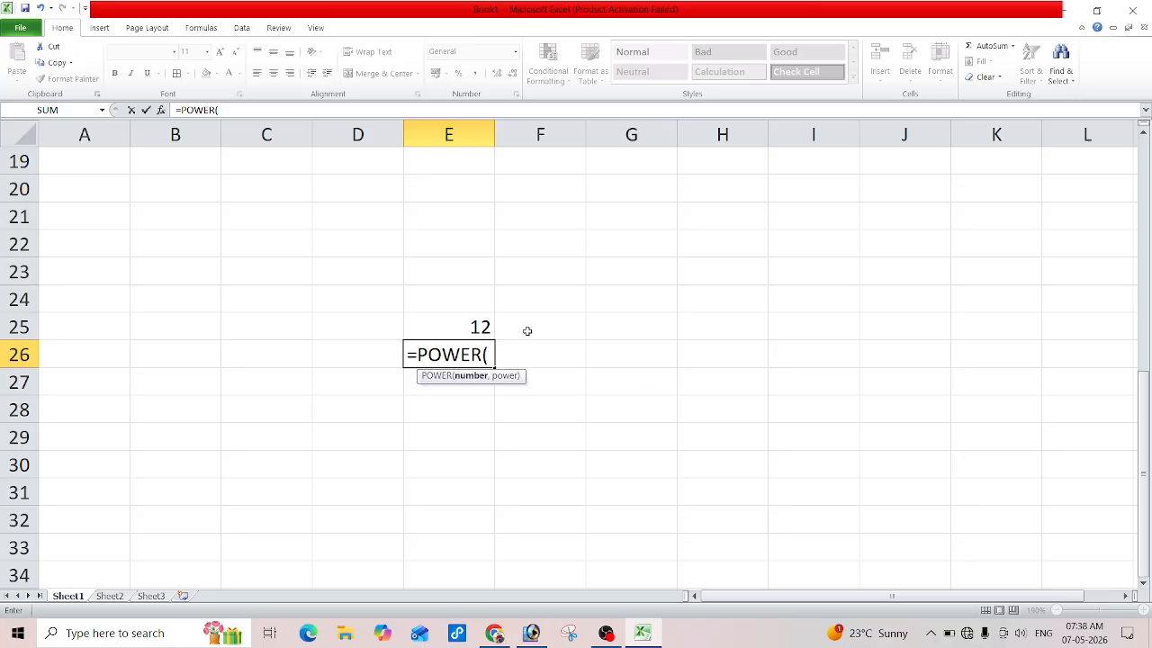
{"action": "left_click", "coordinate": [463, 331]}
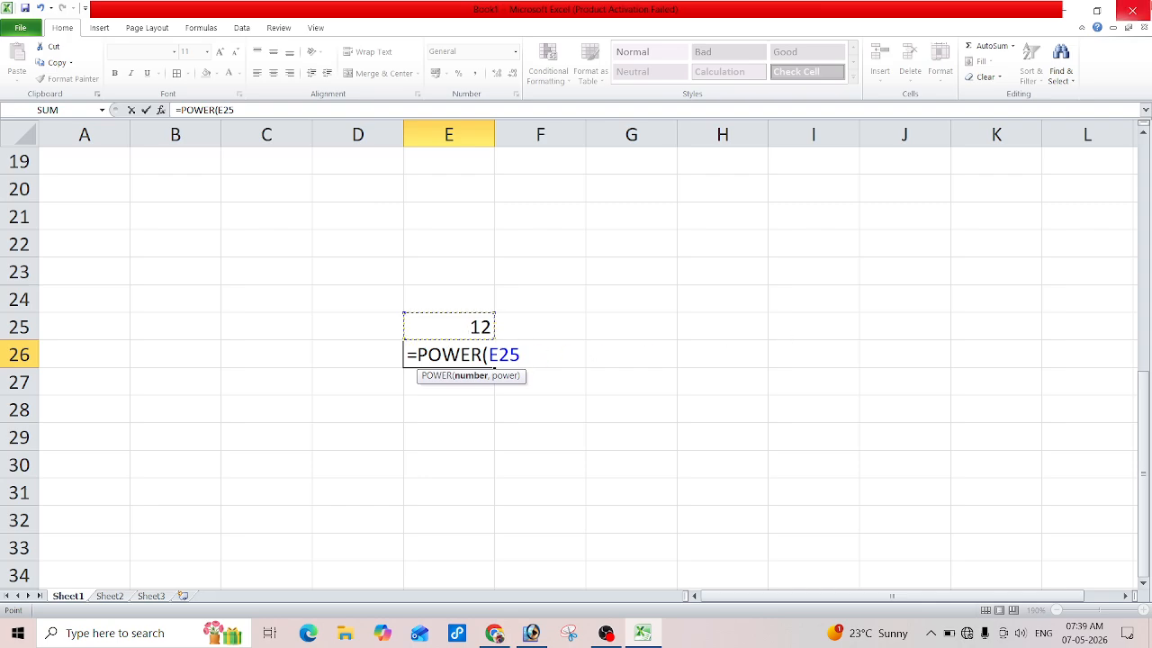
{"action": "type", "text": ","}
{"action": "type", "text": "2"}
{"action": "key", "text": "Return"}
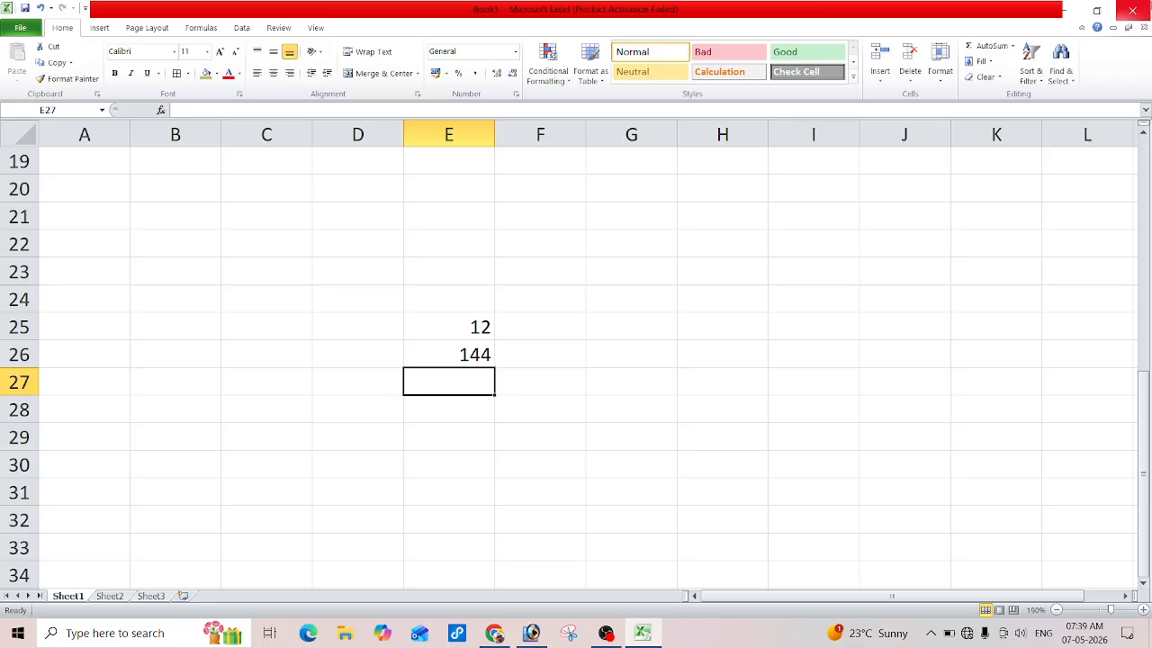
Step: Cube the number from cell E25 in cell E27 using the POWER function with exponent 3
{"action": "type", "text": "="}
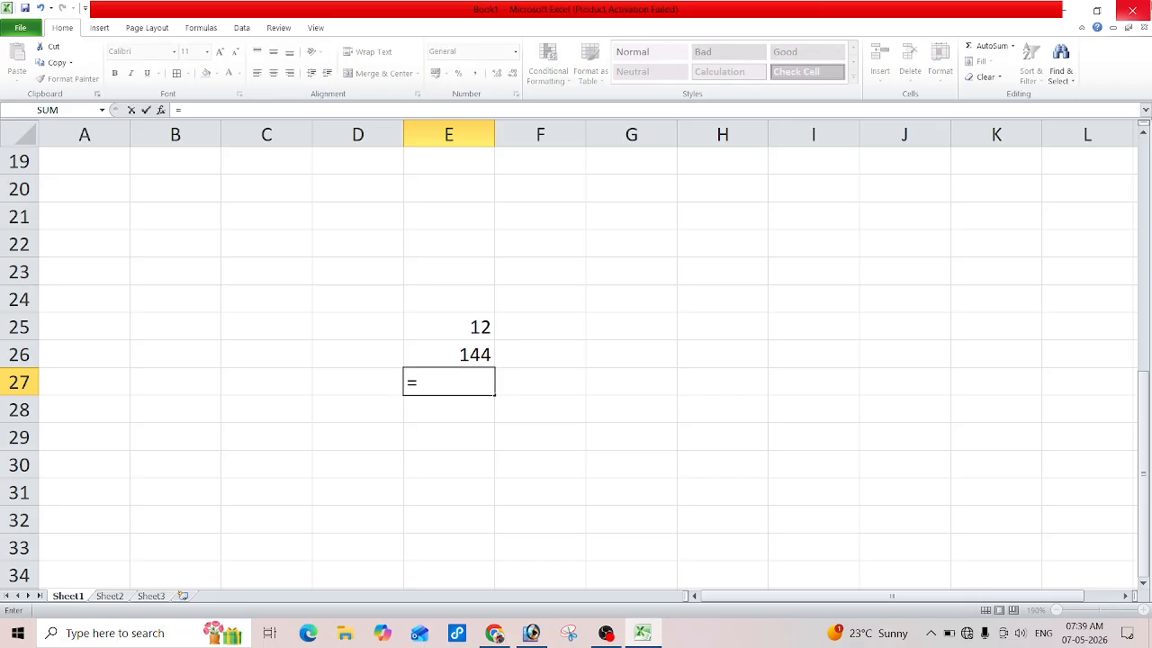
{"action": "type", "text": "power"}
{"action": "key", "text": "Tab"}
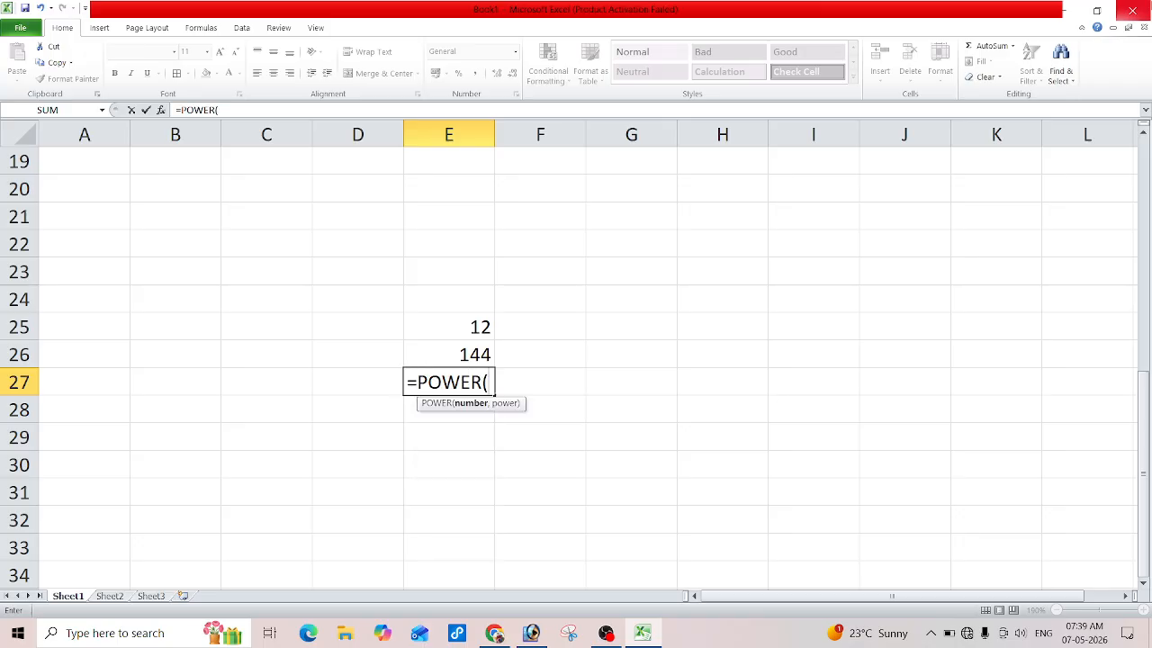
{"action": "left_click", "coordinate": [440, 325]}
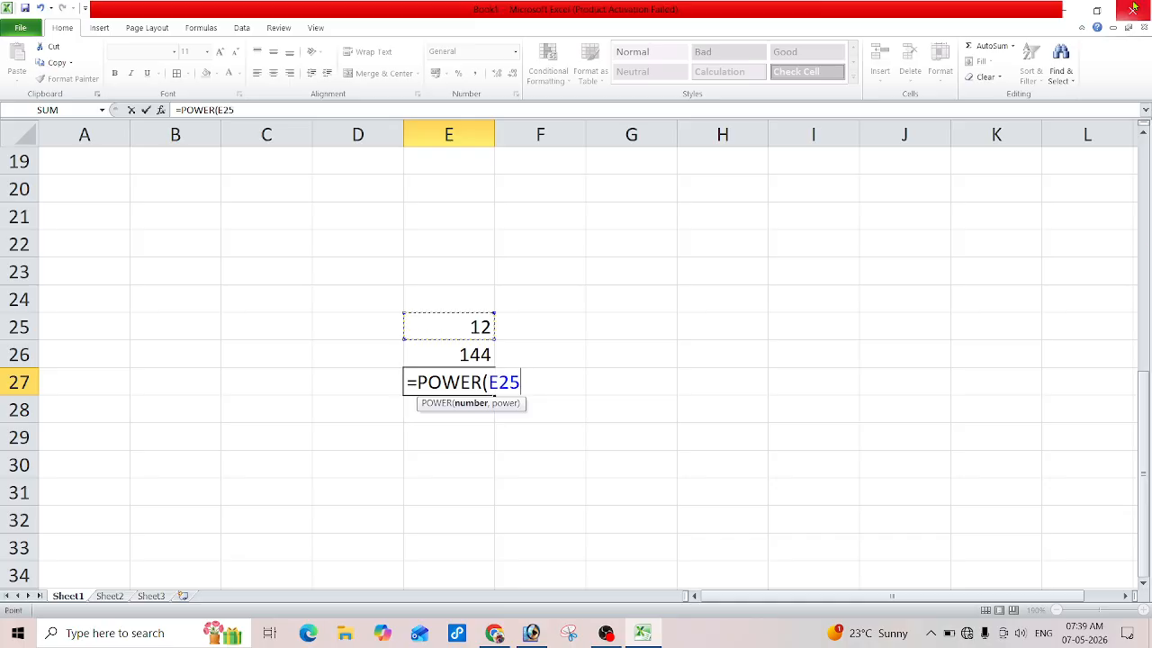
{"action": "type", "text": ",3"}
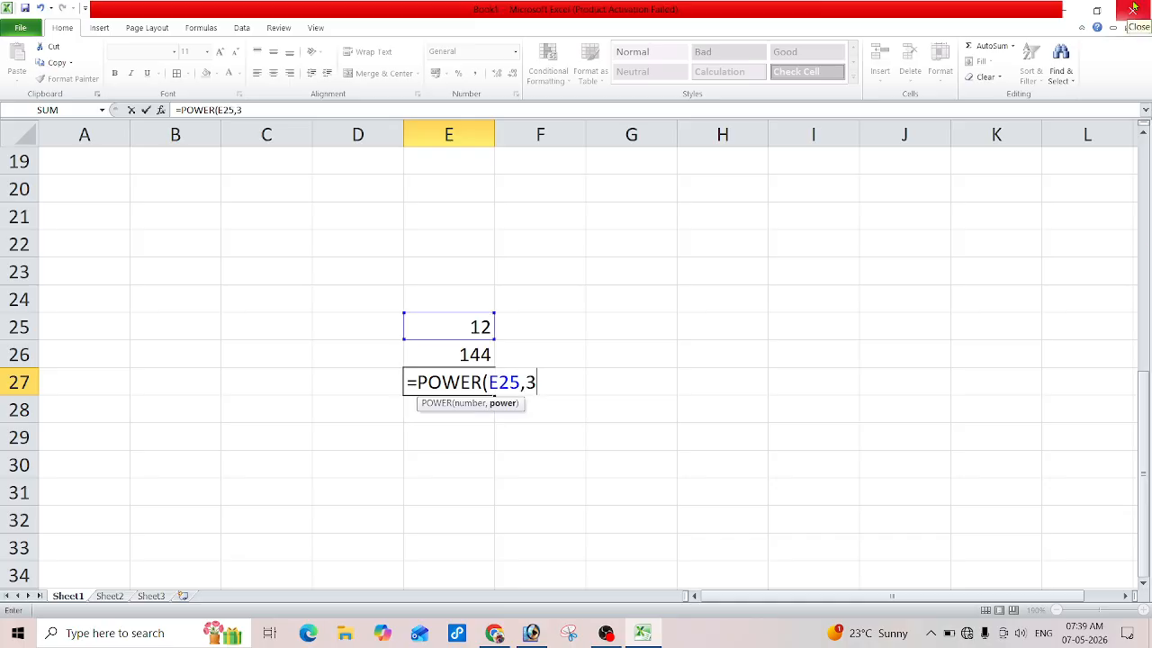
{"action": "key", "text": "Return"}
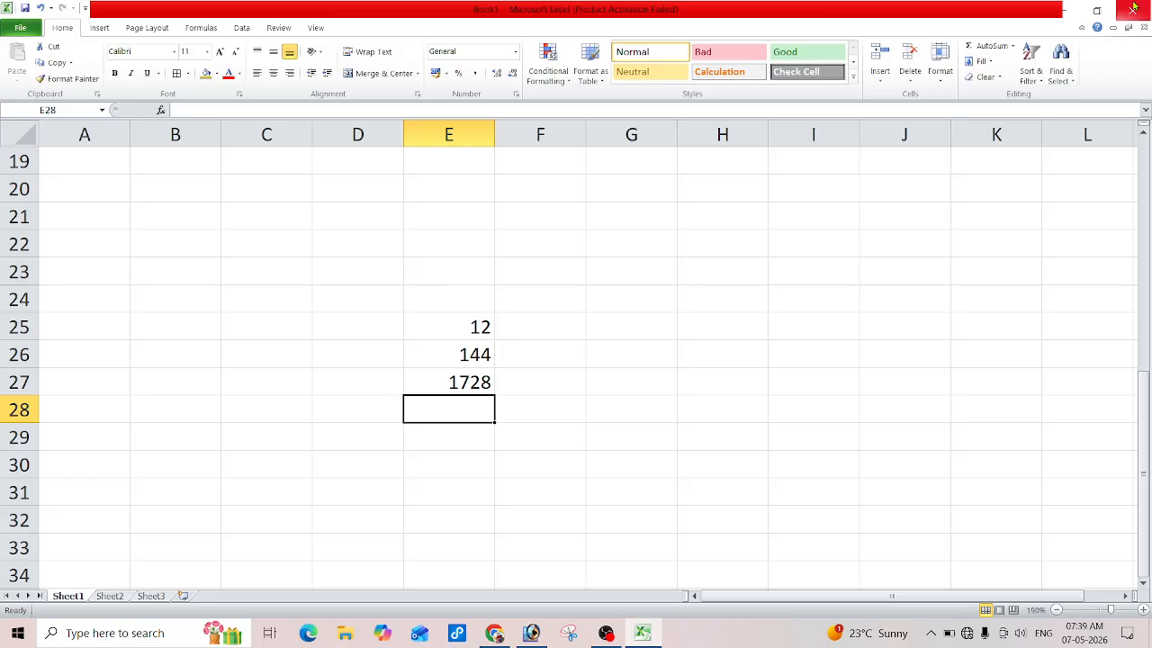
Step: Enter the base number 9 in cell C23 and the exponents 2 and 3 in cells D22 and E22
{"action": "left_click", "coordinate": [275, 268]}
{"action": "type", "text": "9"}
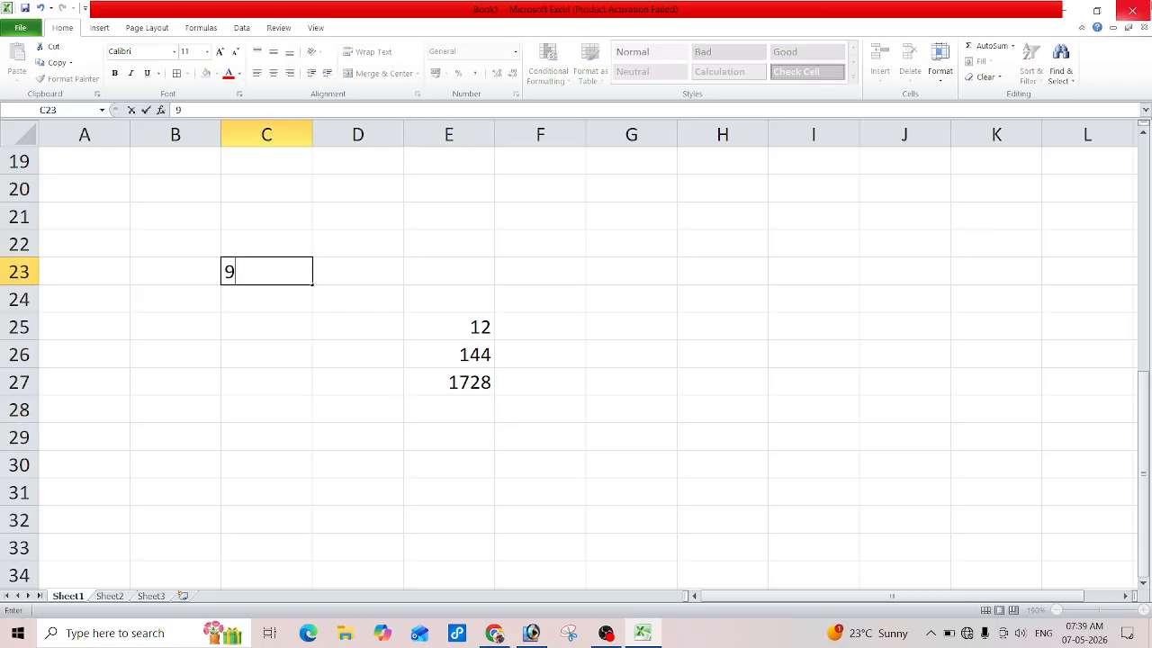
{"action": "left_click", "coordinate": [382, 234]}
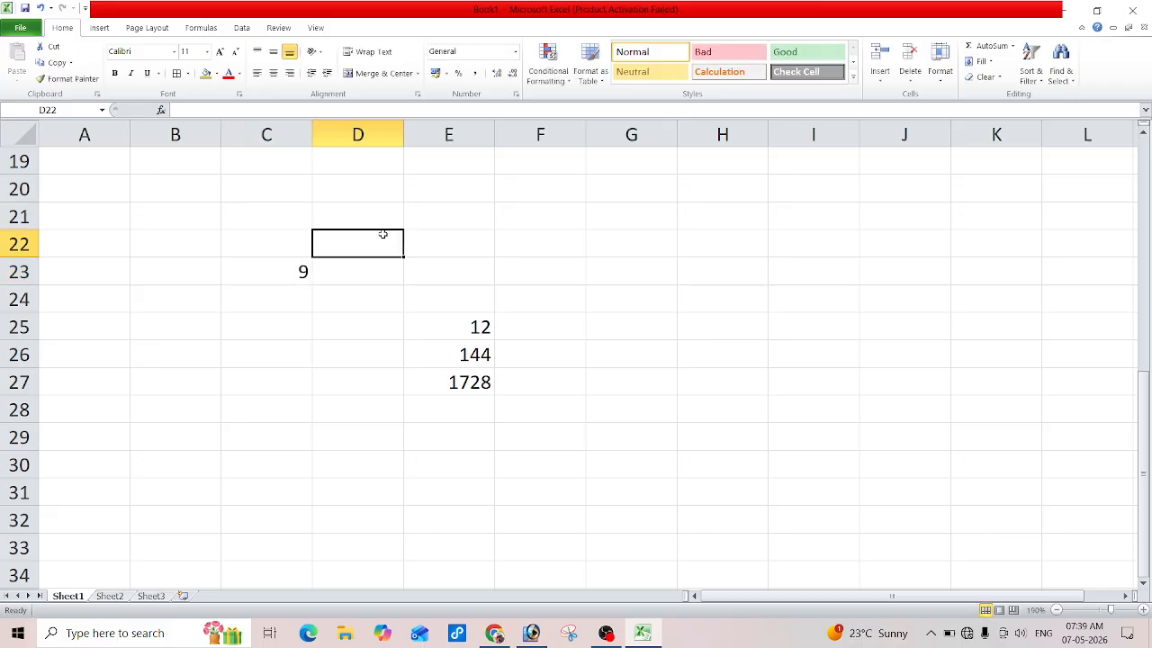
{"action": "type", "text": "2"}
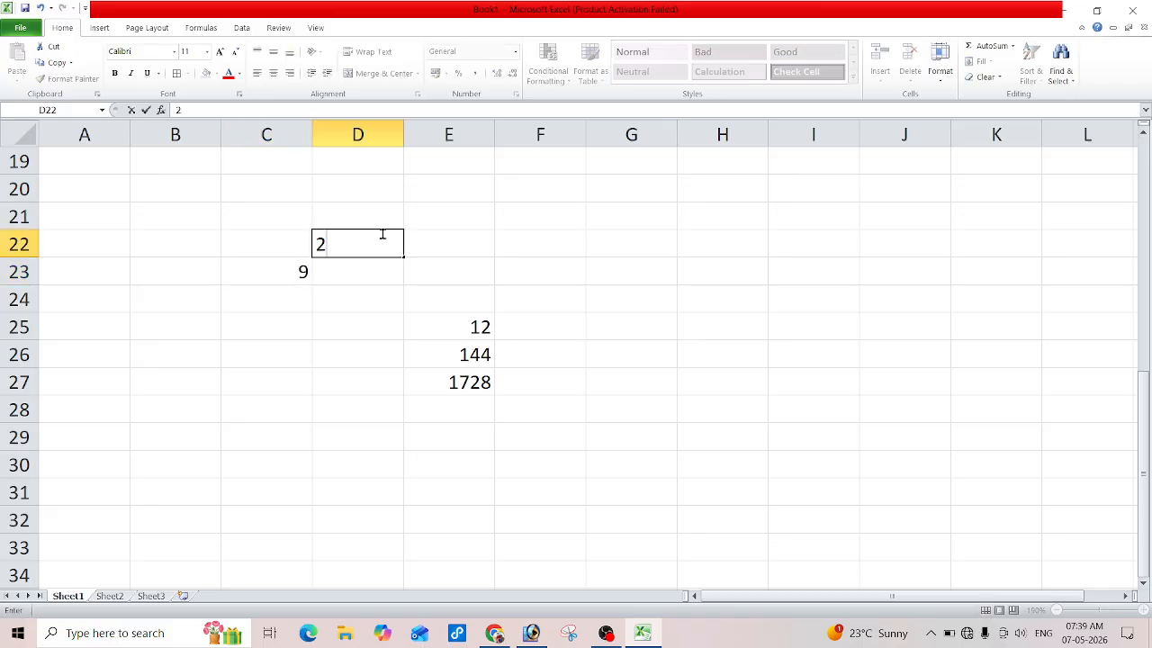
{"action": "key", "text": "Tab"}
{"action": "type", "text": "3"}
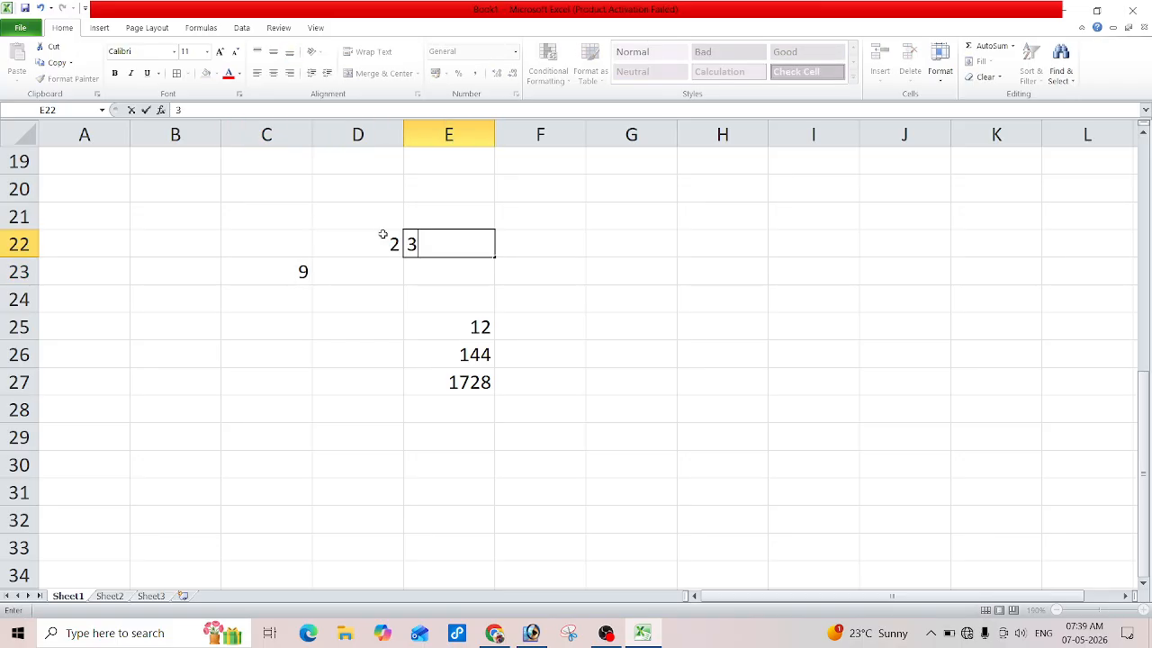
Step: Square the number from cell C23 in cell D23 using the POWER function with exponent 2
{"action": "left_click", "coordinate": [380, 270]}
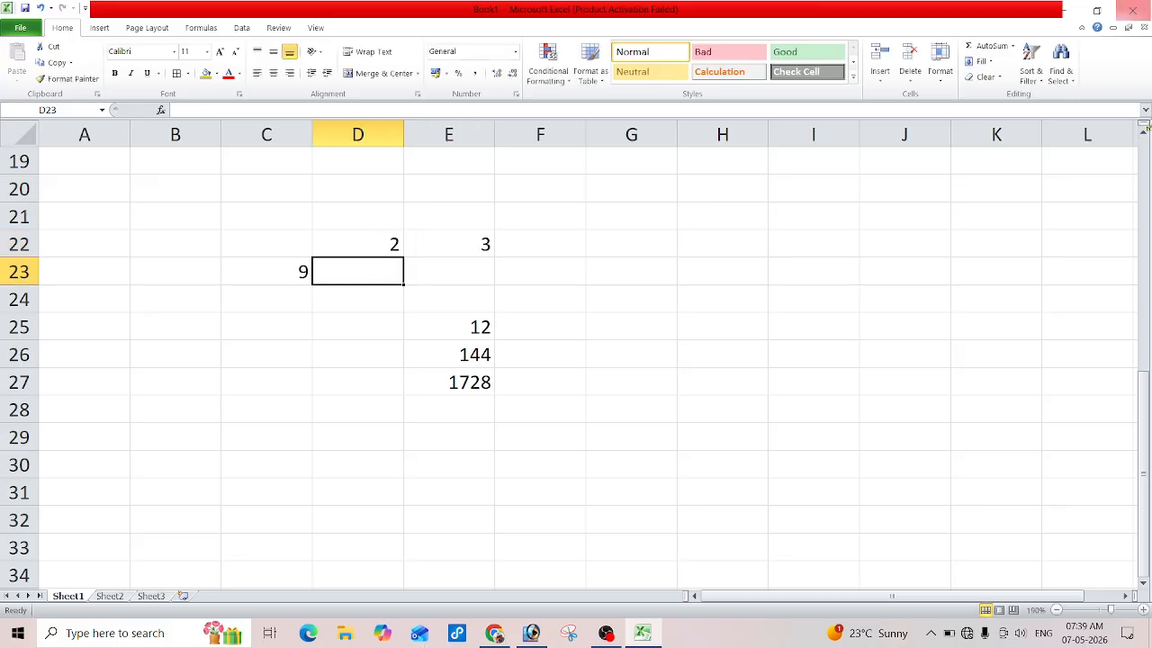
{"action": "type", "text": "=power"}
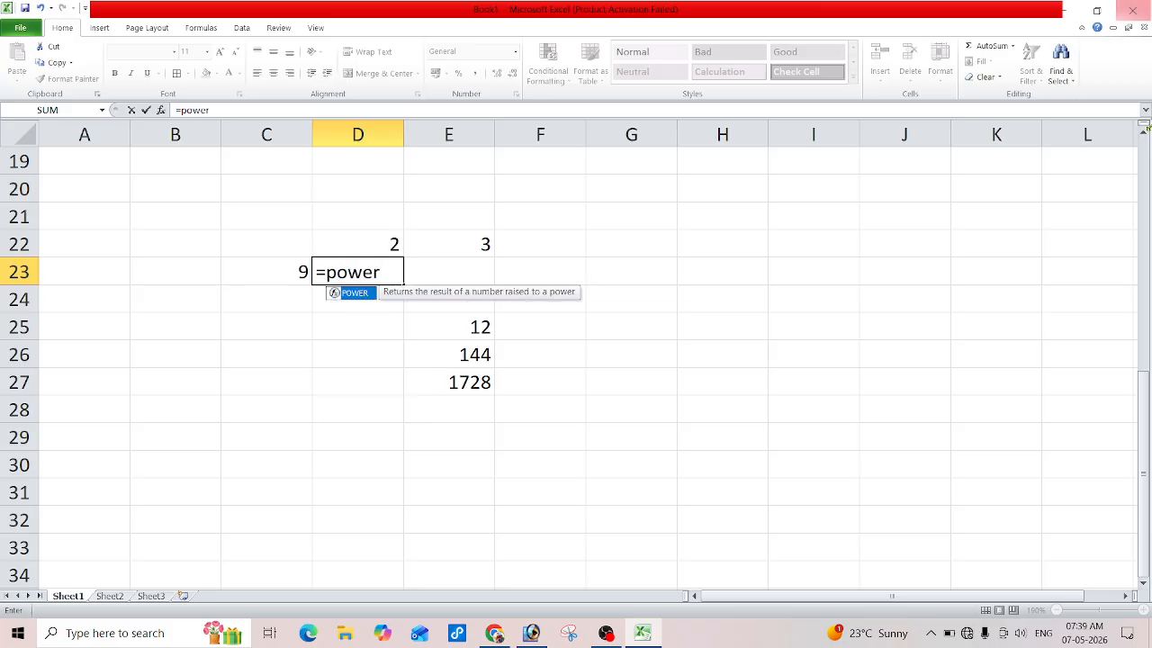
{"action": "key", "text": "Tab"}
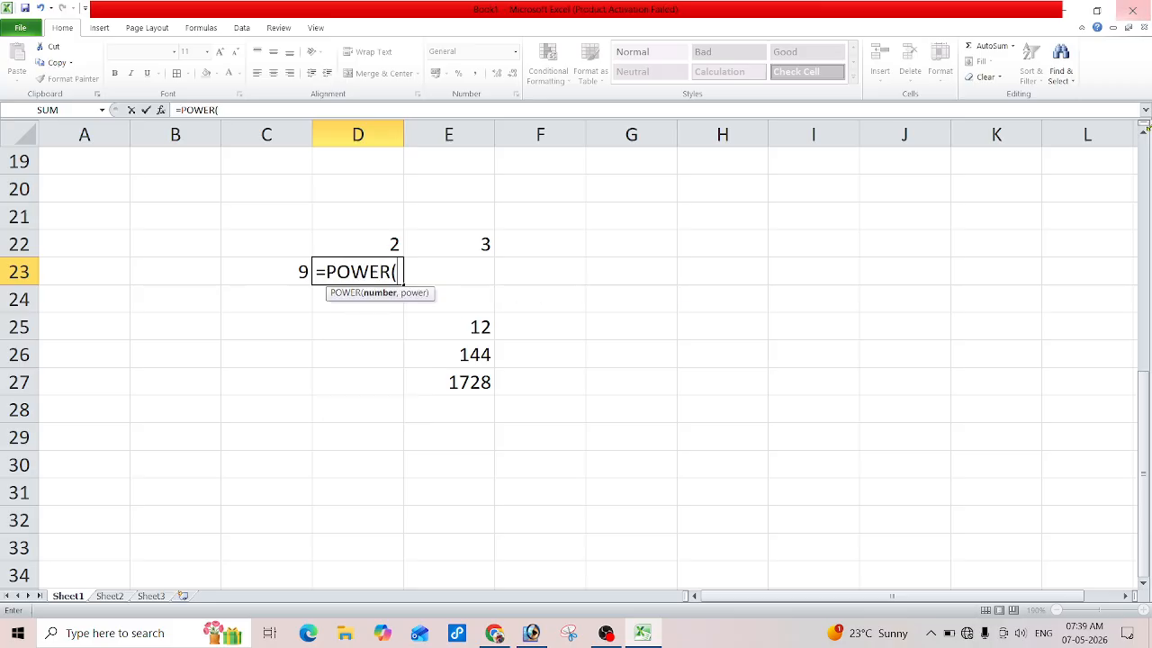
{"action": "left_click", "coordinate": [289, 272]}
{"action": "type", "text": ",2"}
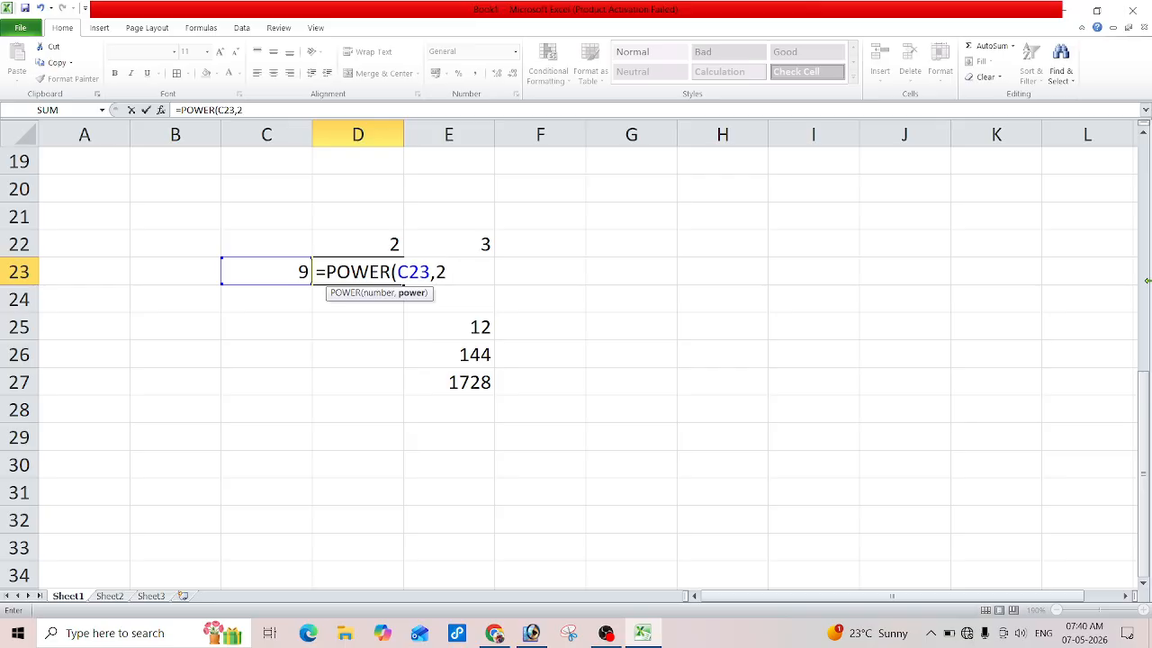
{"action": "key", "text": "Return"}
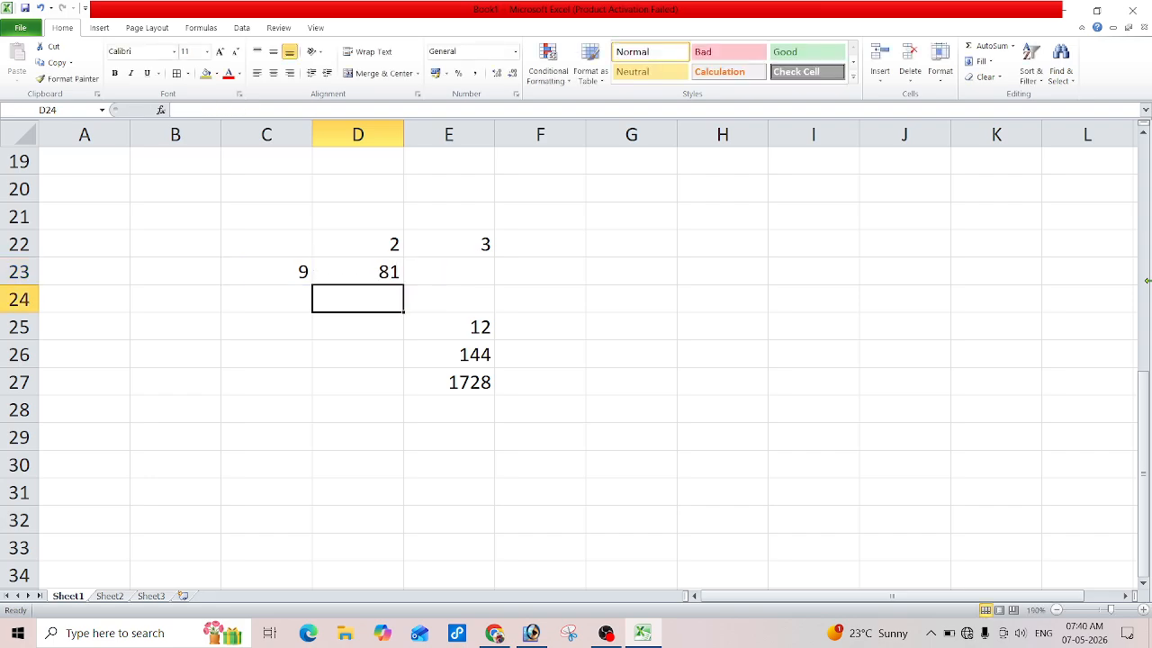
Step: Cube the number from cell C23 in cell E23 using the POWER function with exponent 3
{"action": "left_click", "coordinate": [480, 271]}
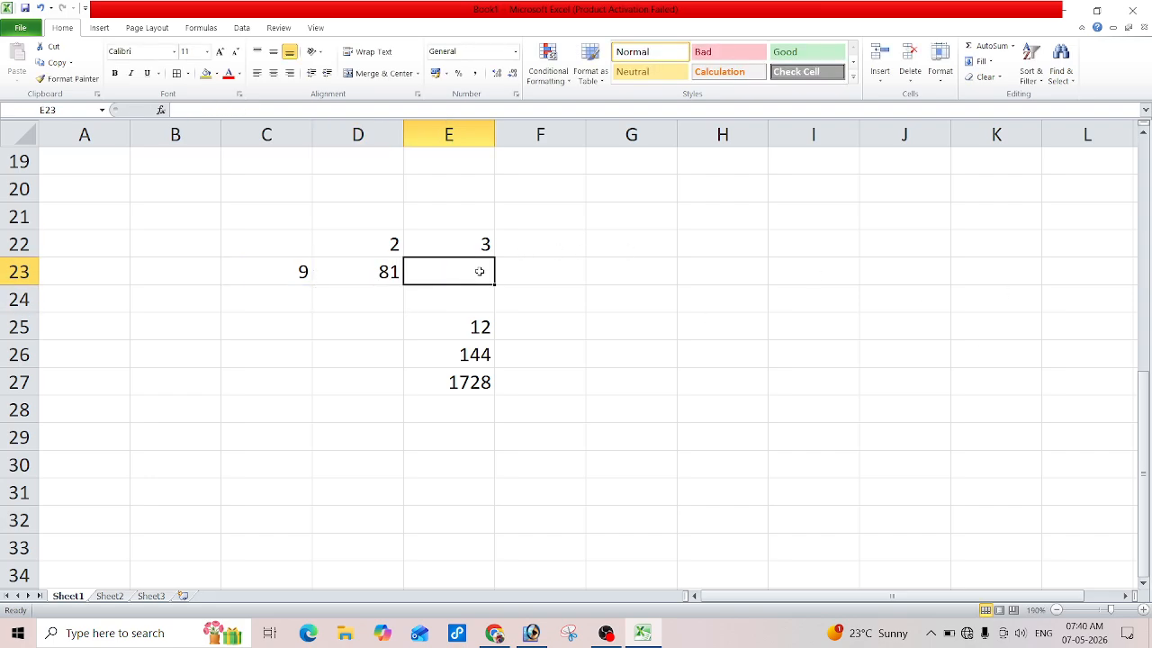
{"action": "type", "text": "=power"}
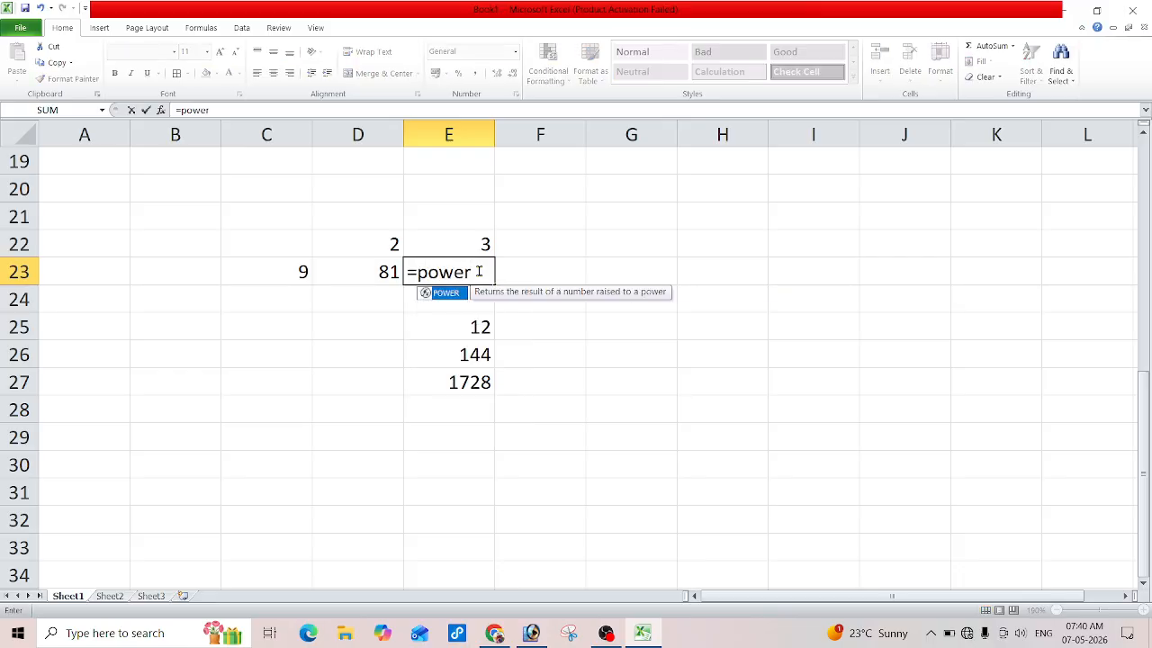
{"action": "key", "text": "Tab"}
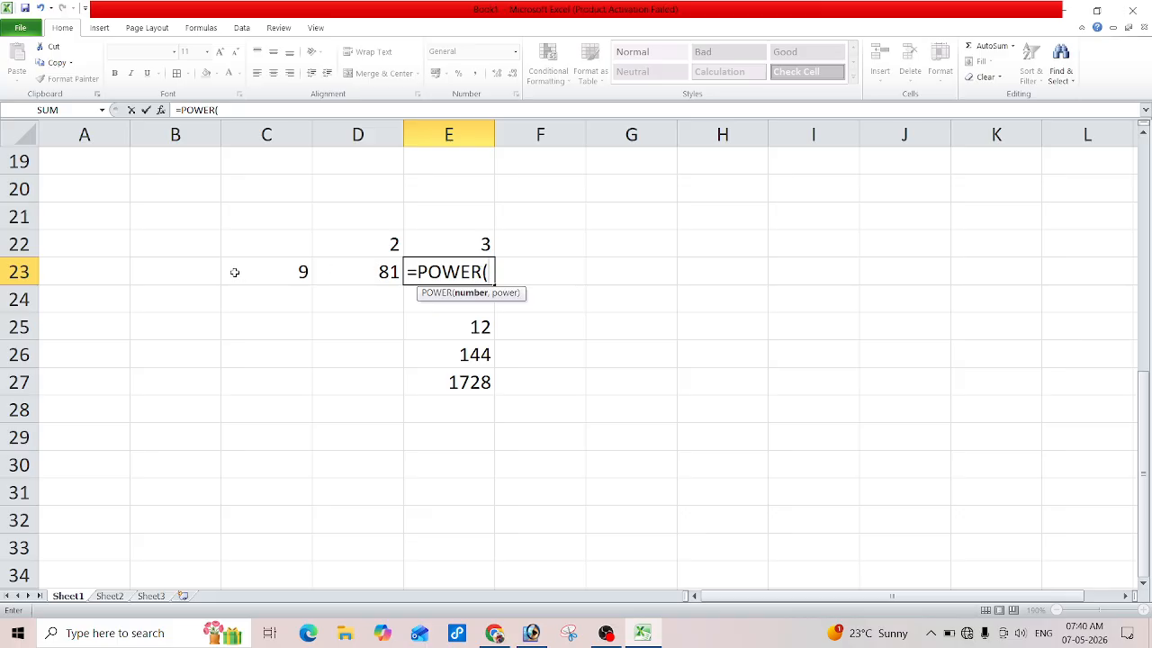
{"action": "left_click", "coordinate": [290, 268]}
{"action": "type", "text": ",3"}
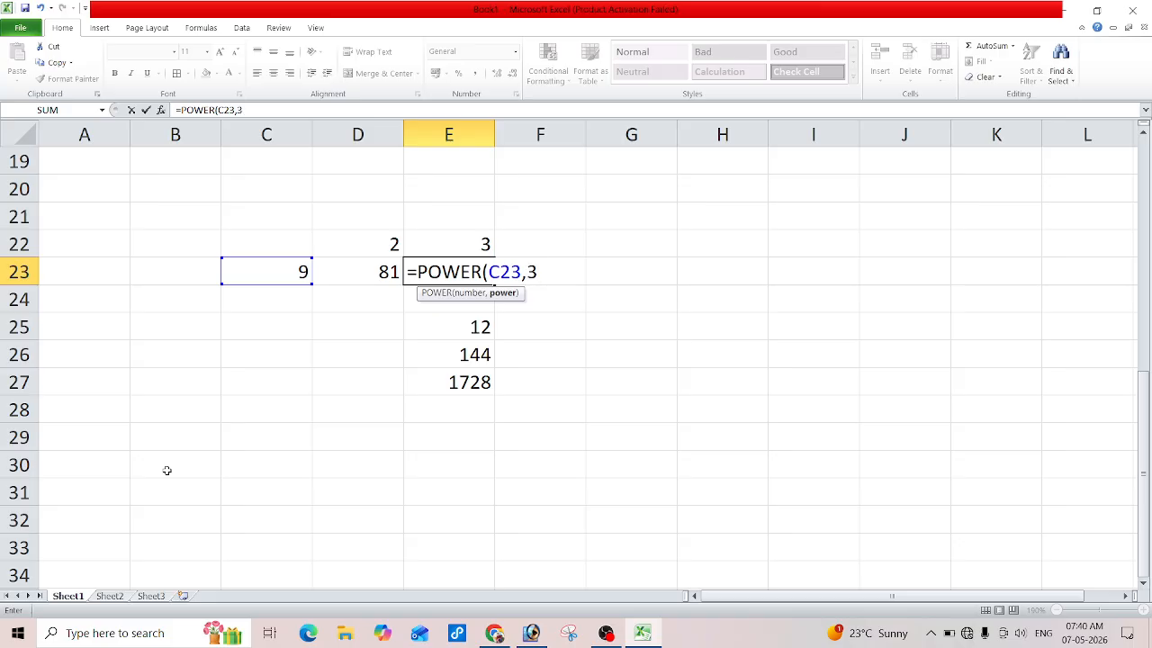
{"action": "key", "text": "Return"}
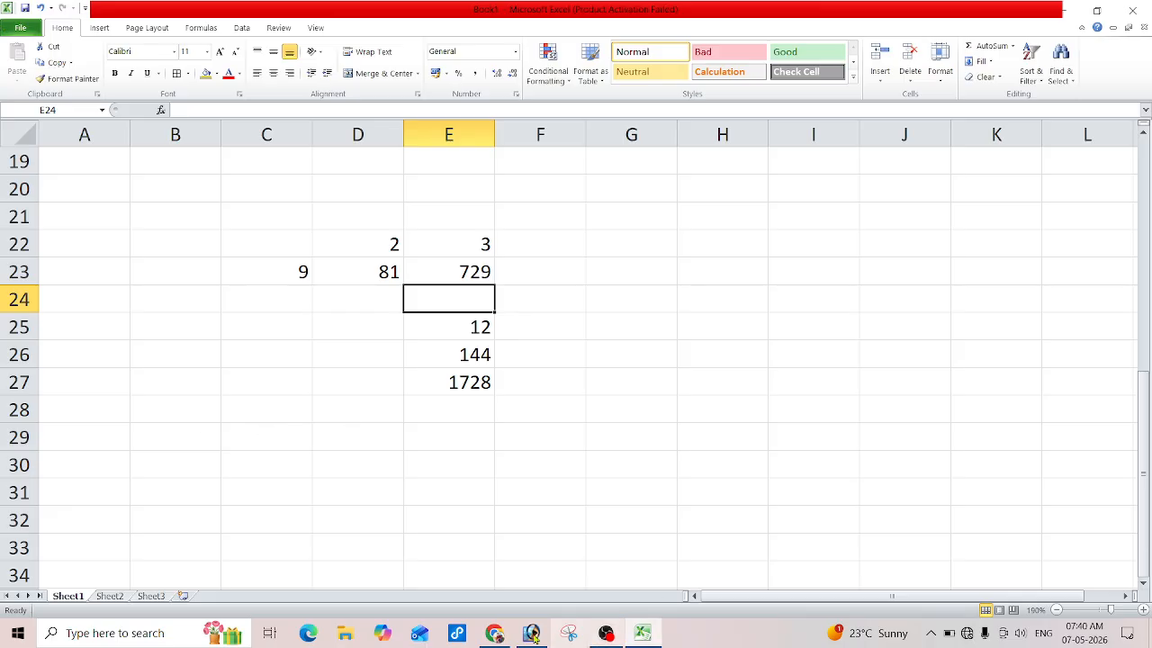
Step: Search the computer for Word and open Microsoft Word 2010 with a blank document
{"action": "left_click", "coordinate": [138, 632]}
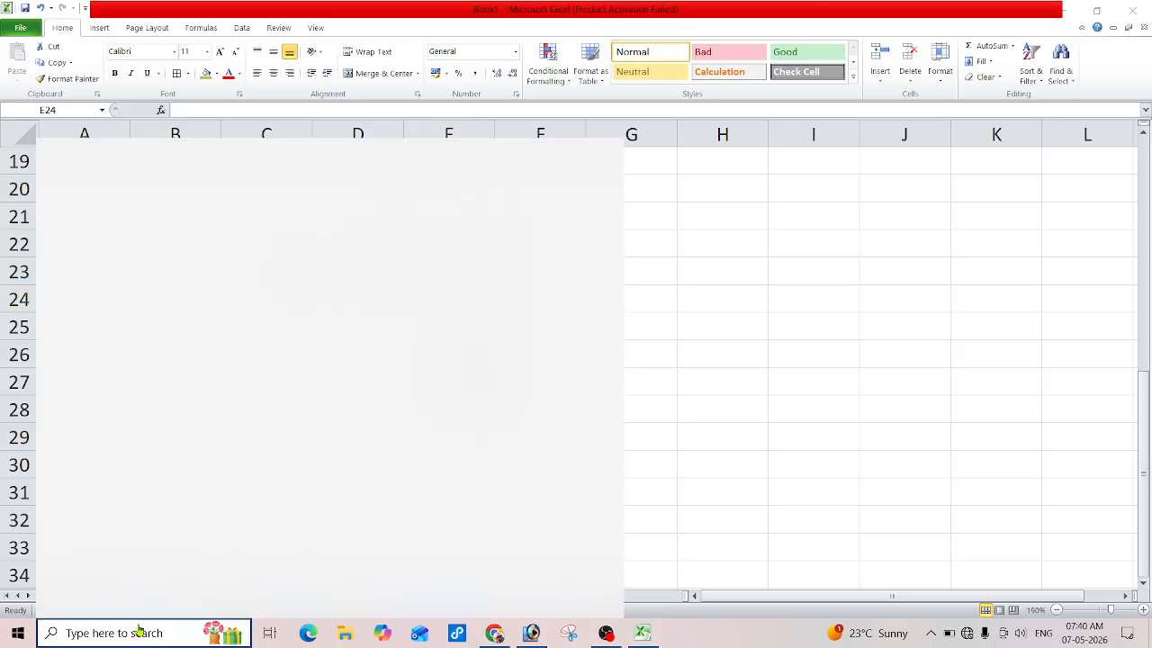
{"action": "type", "text": "wo"}
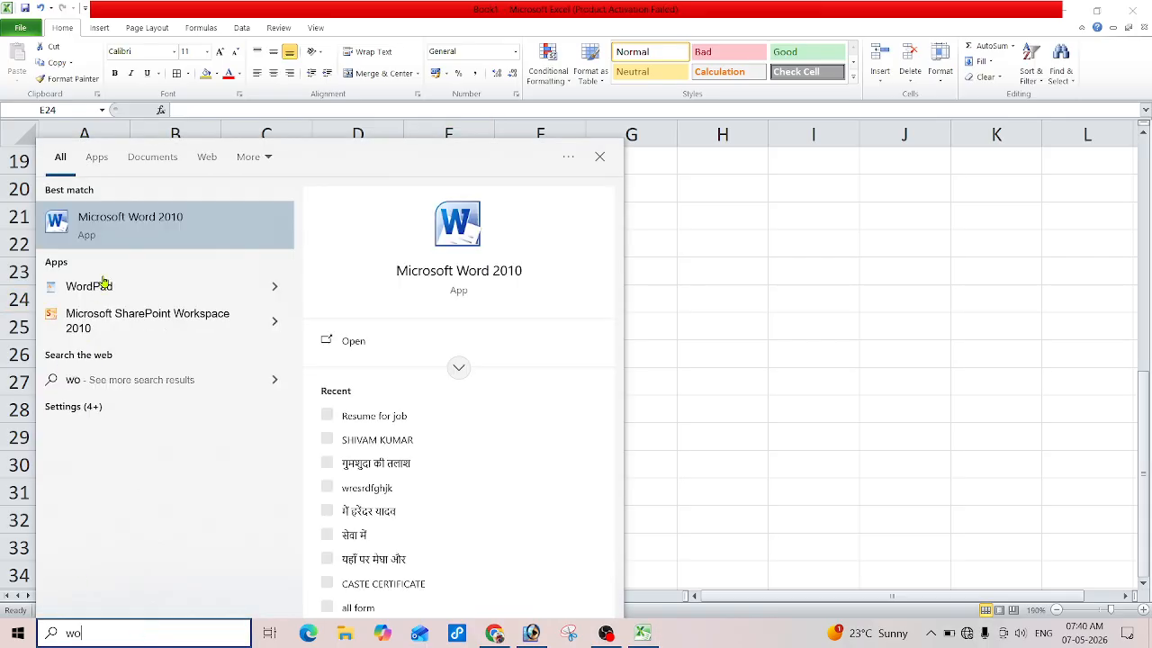
{"action": "left_click", "coordinate": [114, 217]}
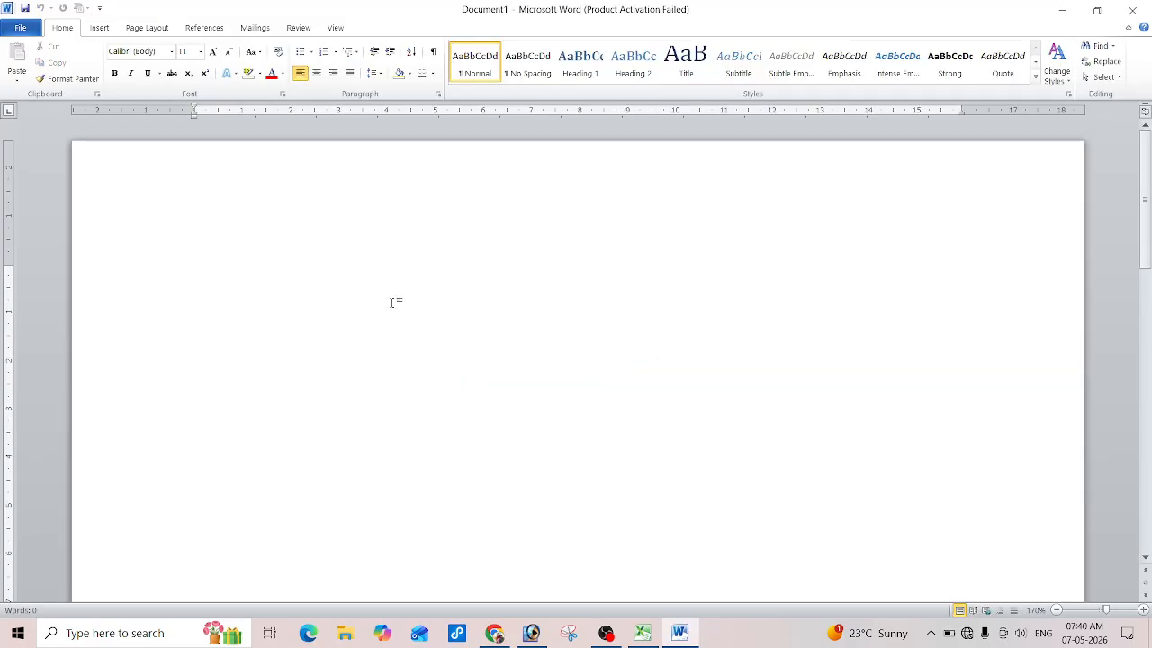
Step: Write "=power(अंक" in the blank document, dismissing the activation wizard and switching to Hindi input for the argument word
{"action": "type", "text": "="}
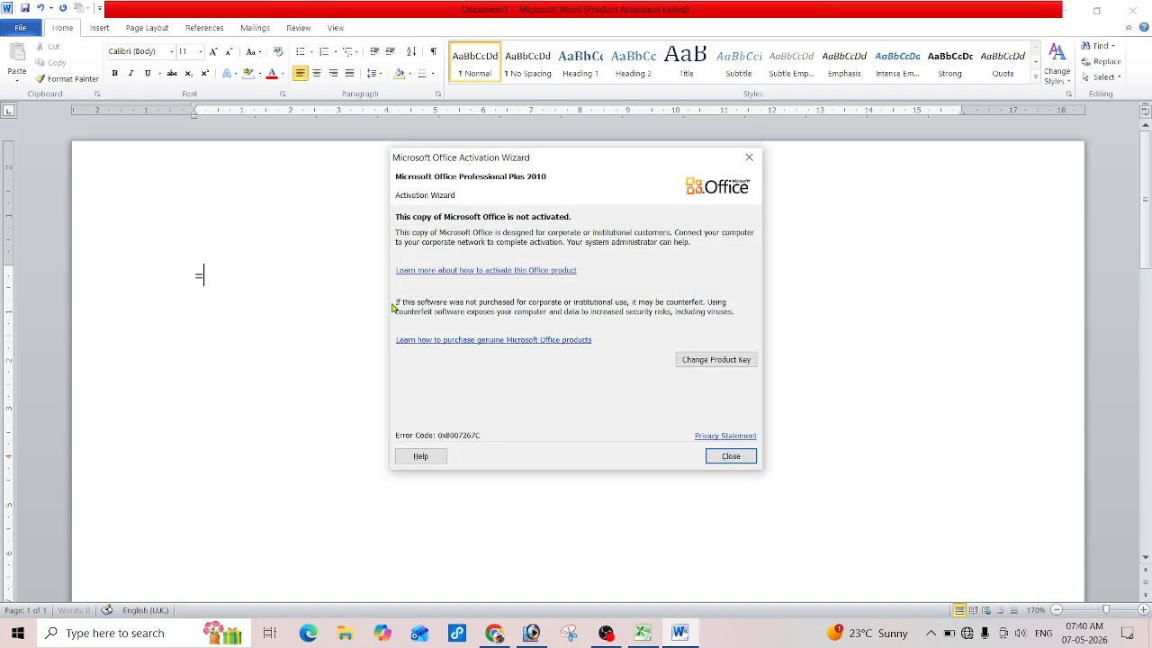
{"action": "left_click", "coordinate": [733, 457]}
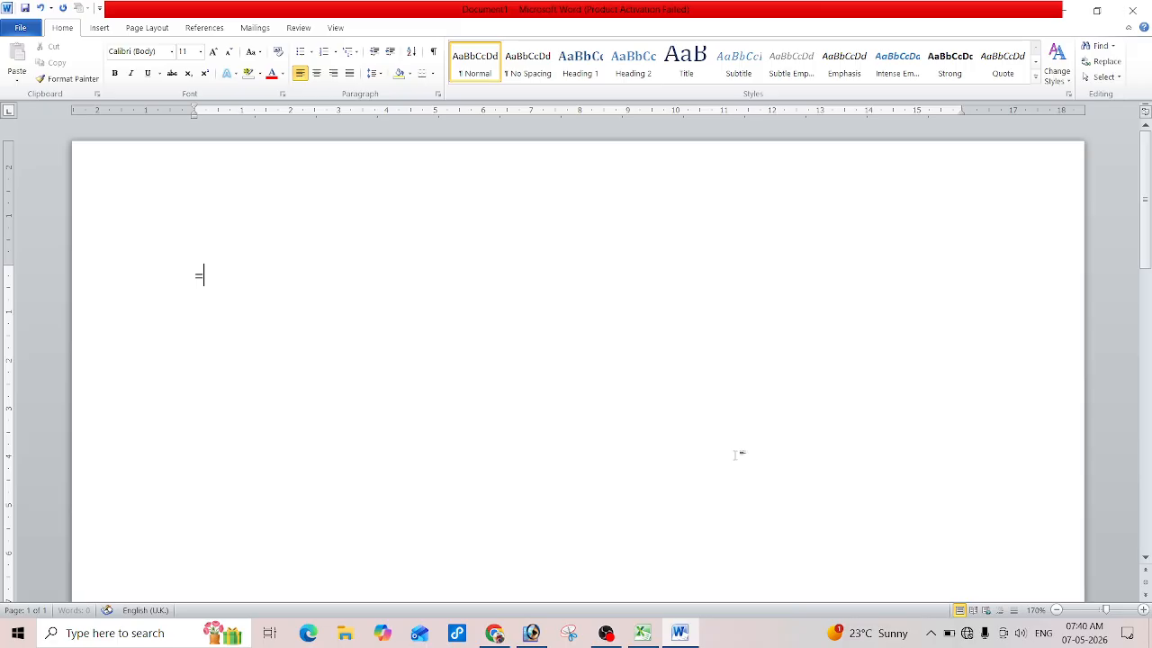
{"action": "type", "text": "power("}
{"action": "key", "text": "super+space"}
{"action": "type", "text": "jओ"}
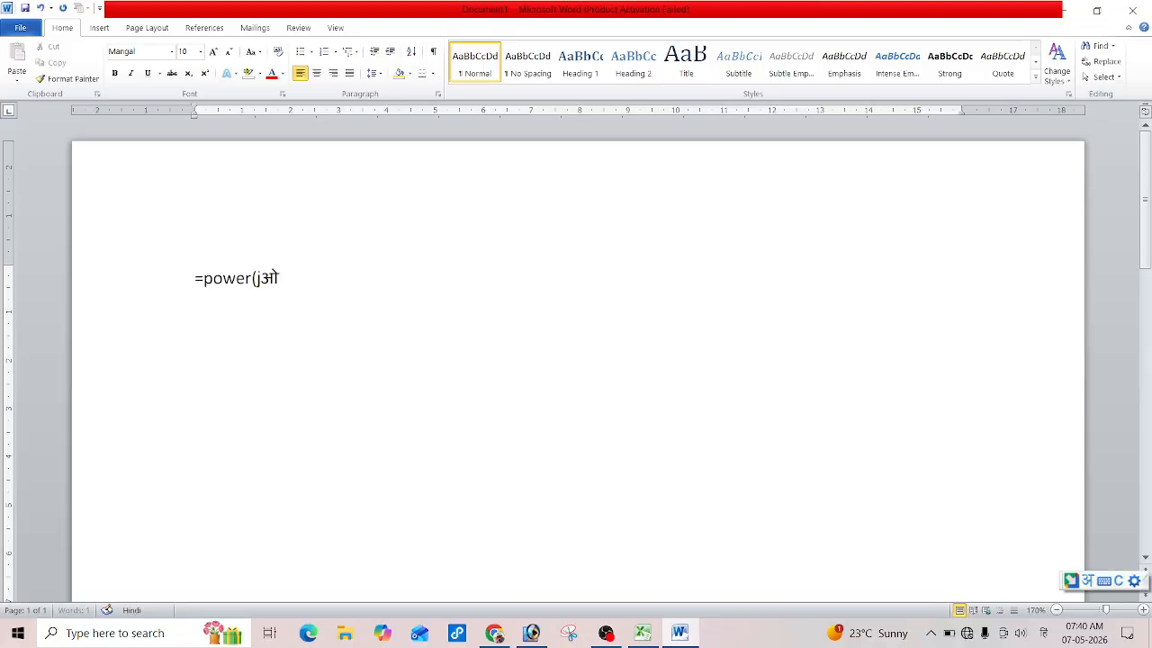
{"action": "key", "text": "BackSpace"}
{"action": "key", "text": "BackSpace"}
{"action": "key", "text": "BackSpace"}
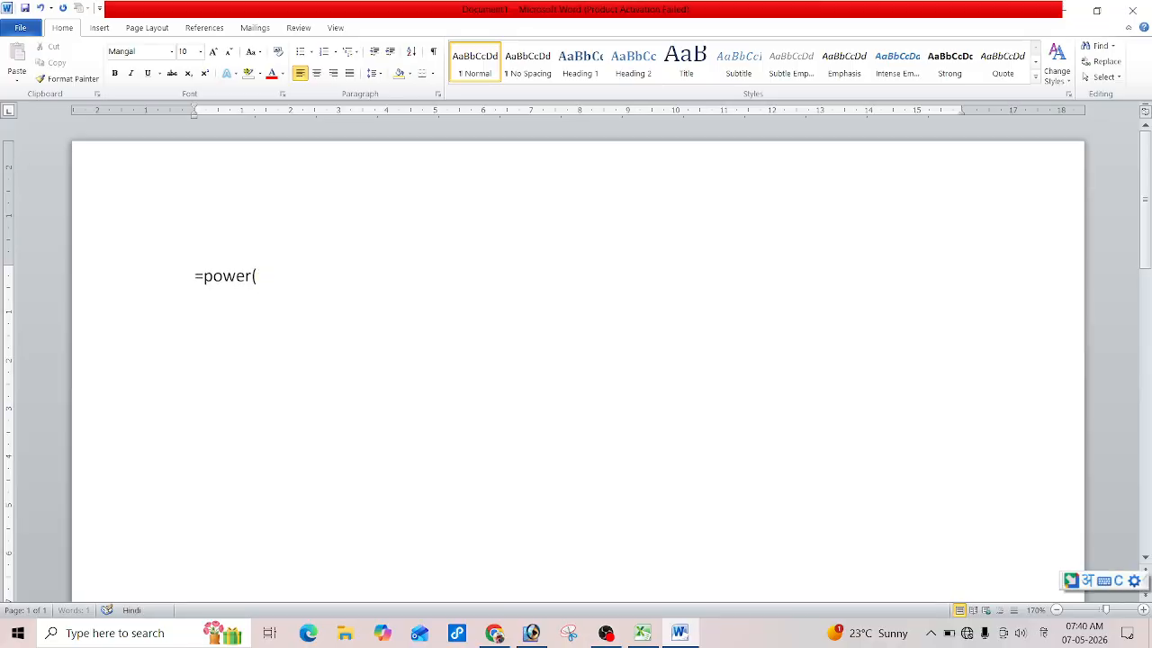
{"action": "type", "text": "ank"}
{"action": "key", "text": "space"}
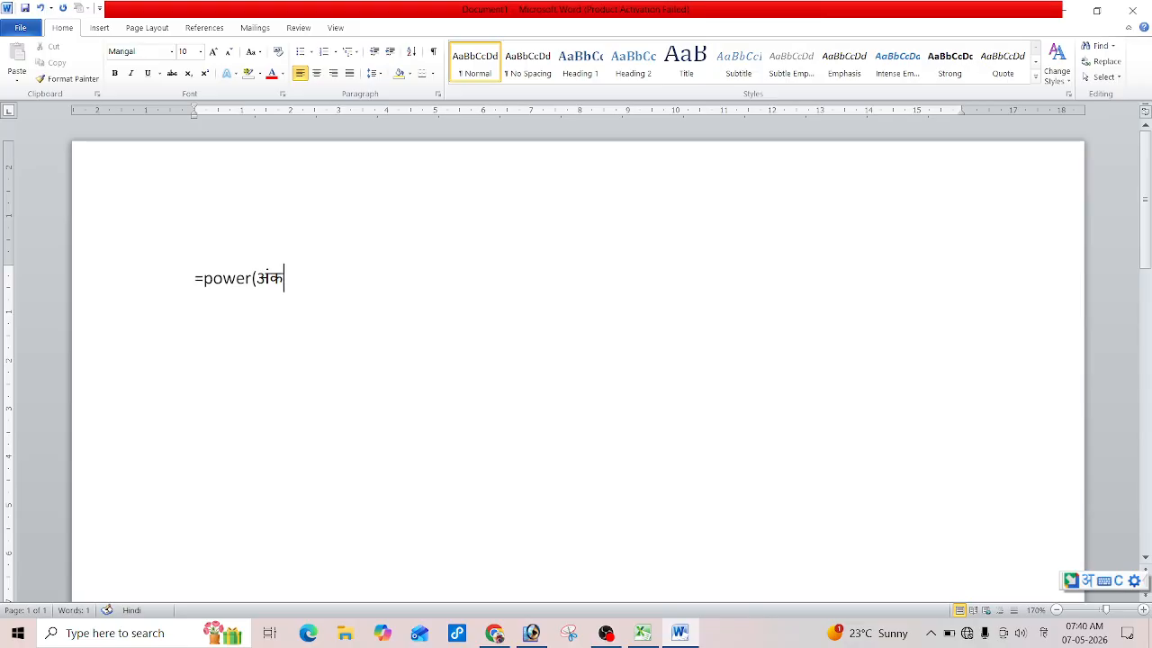
Step: Complete the syntax line with "सेलेक्ट,पावर)" directly after the first Hindi word
{"action": "type", "text": "select"}
{"action": "key", "text": "space"}
{"action": "key", "text": "BackSpace"}
{"action": "type", "text": ","}
{"action": "type", "text": "power"}
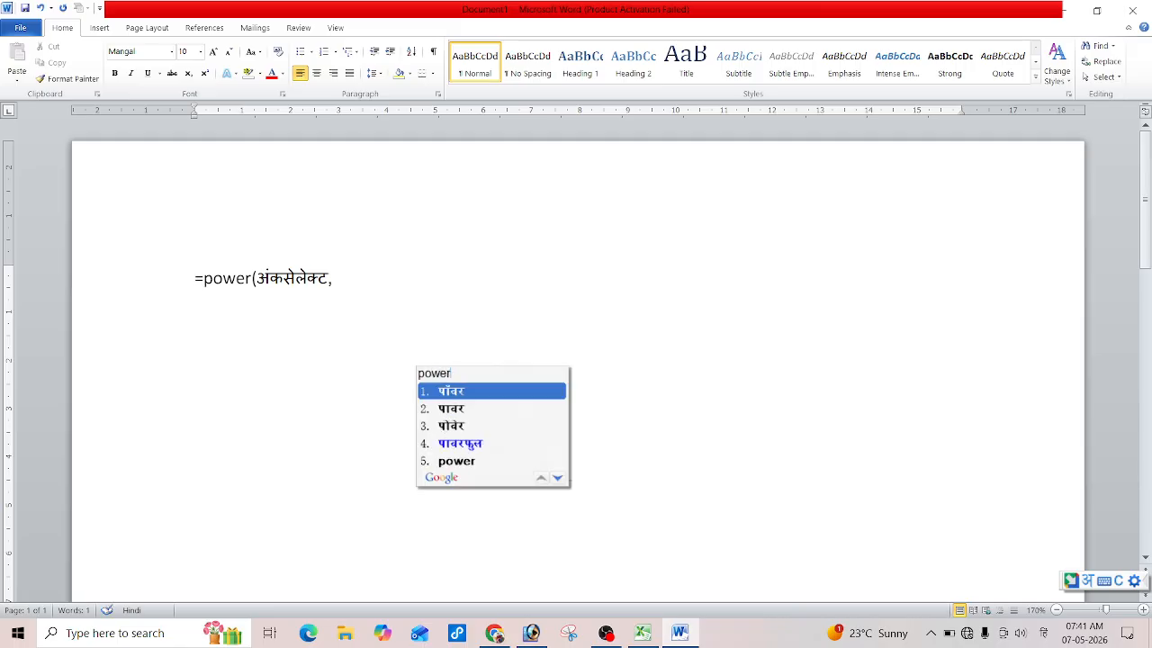
{"action": "key", "text": "Down"}
{"action": "key", "text": "space"}
{"action": "key", "text": "BackSpace"}
{"action": "type", "text": ")"}
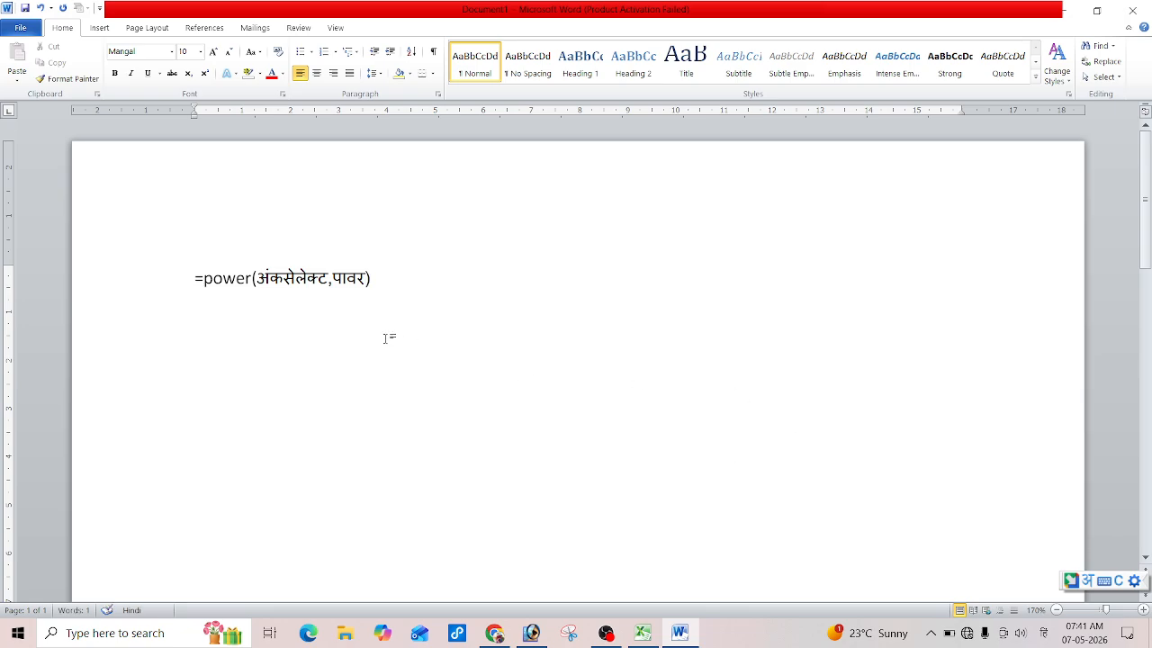
Step: Examine the parts of the written POWER syntax up close, from the function name to its arguments
{"action": "scroll", "coordinate": [382, 329], "scroll_direction": "up", "scroll_amount": 5}
{"action": "scroll", "coordinate": [381, 330], "scroll_direction": "up", "scroll_amount": 11}
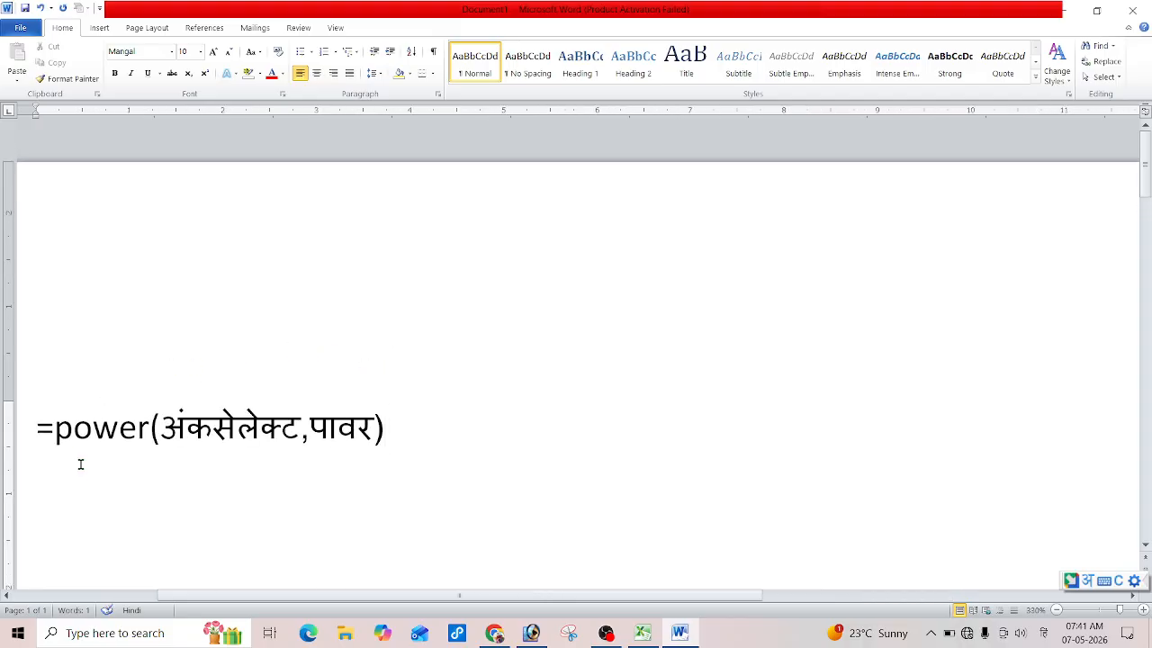
{"action": "left_click", "coordinate": [75, 352]}
{"action": "left_click", "coordinate": [38, 418]}
{"action": "left_click_drag", "start_coordinate": [54, 427], "coordinate": [134, 430]}
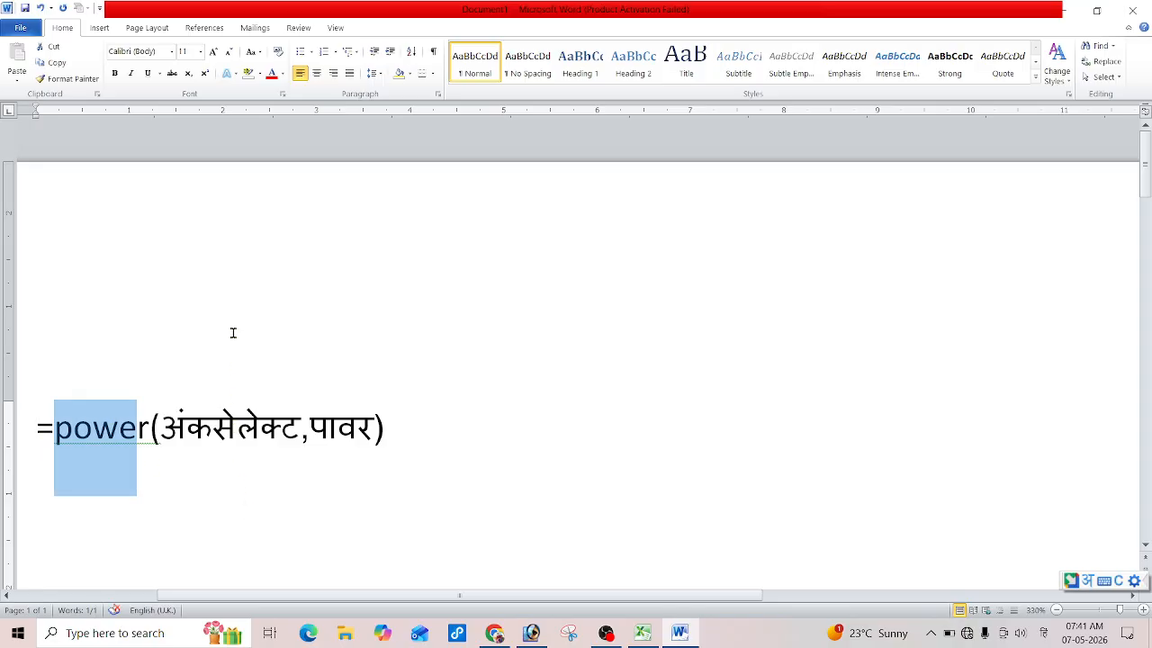
{"action": "left_click", "coordinate": [225, 276]}
{"action": "key", "text": "Left"}
{"action": "key", "text": "Left"}
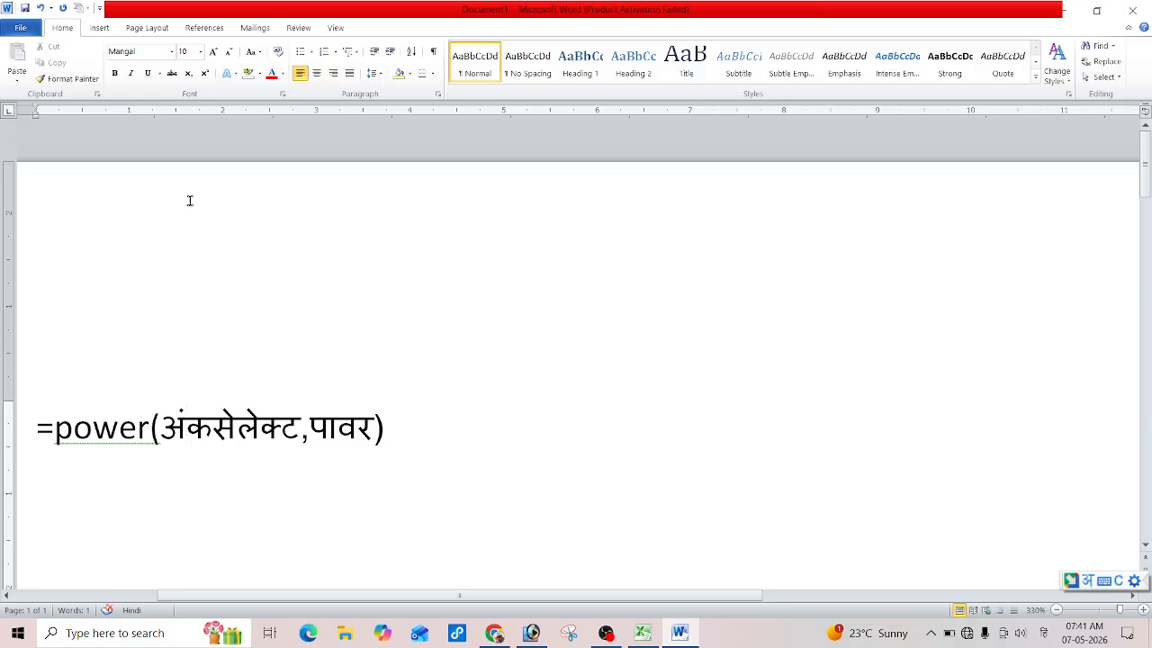
{"action": "type", "text": ","}
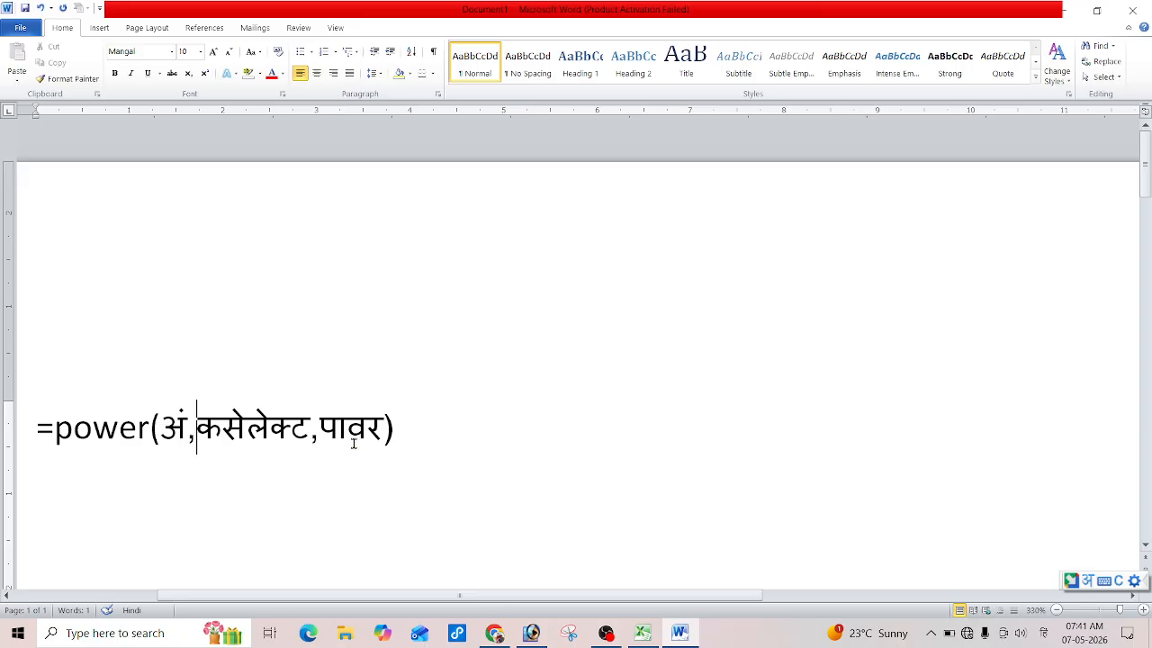
{"action": "key", "text": "BackSpace"}
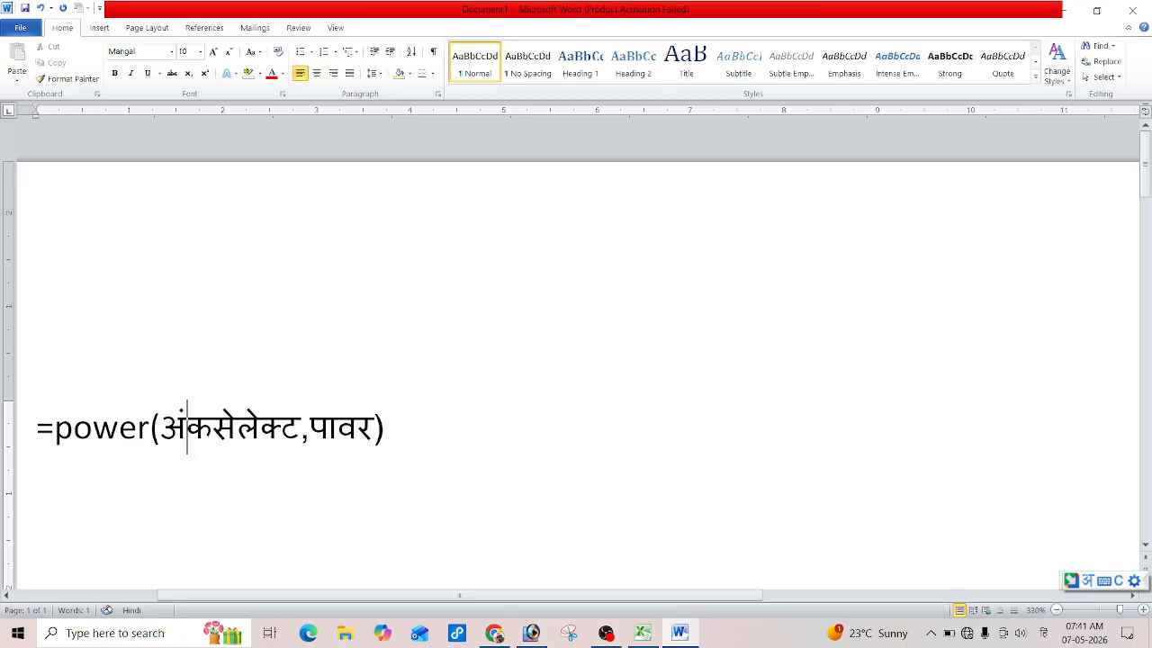
Step: Switch back to the Excel workbook and enter 3 in cell G25, using English input
{"action": "left_click", "coordinate": [650, 633]}
{"action": "left_click", "coordinate": [654, 333]}
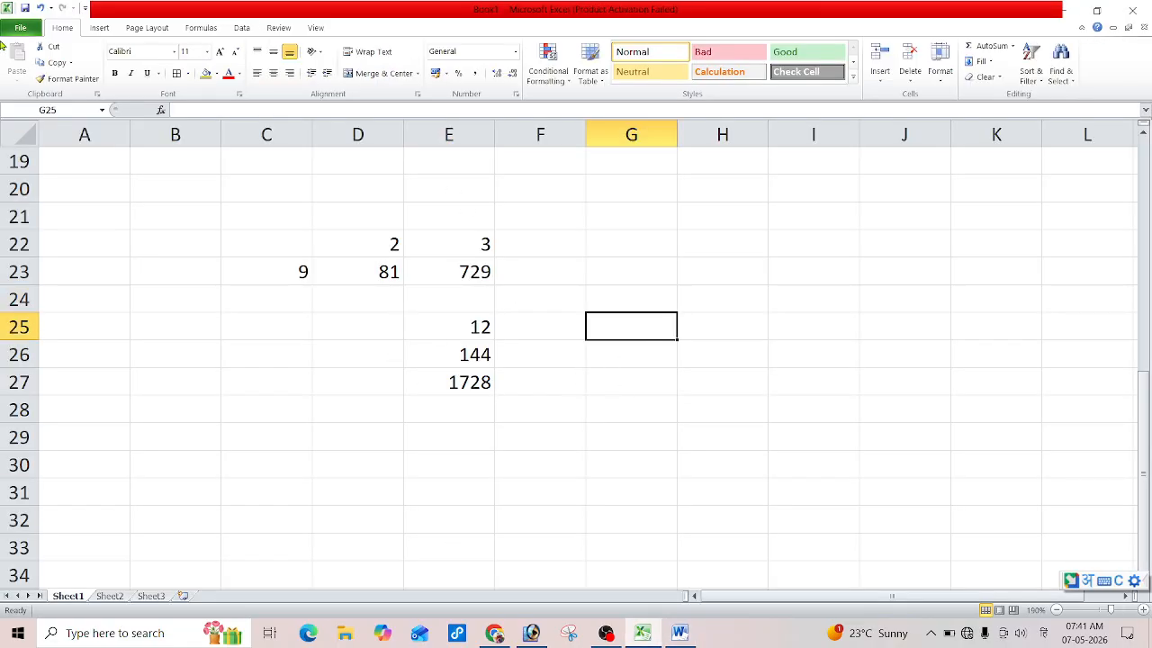
{"action": "type", "text": "2"}
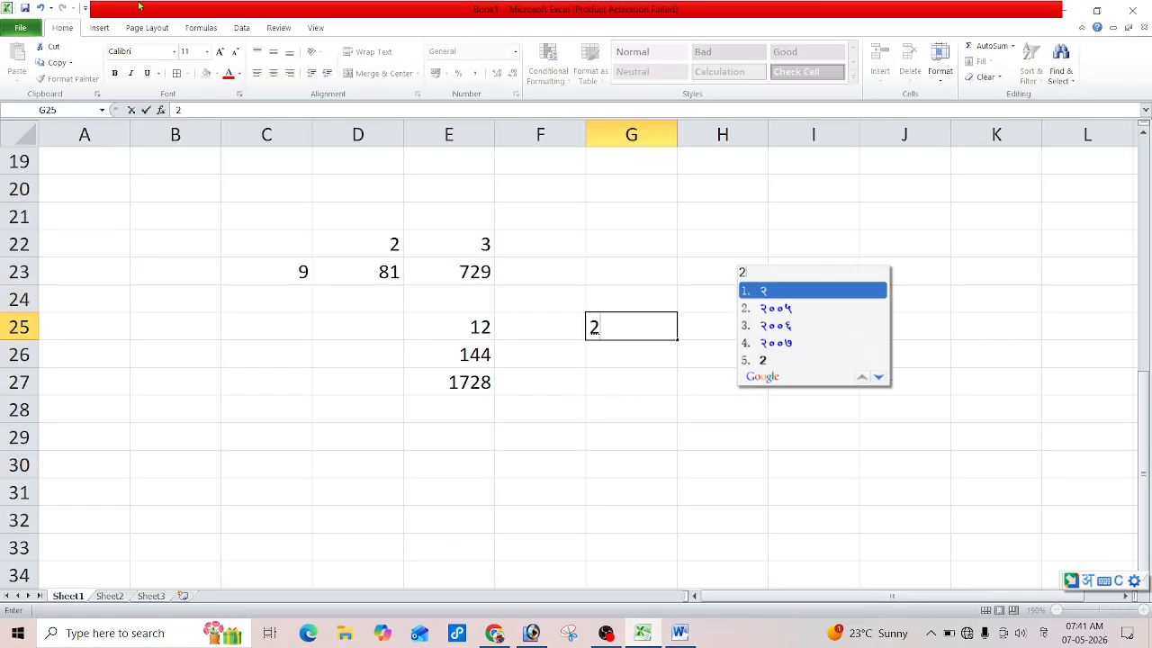
{"action": "key", "text": "alt+shift"}
{"action": "type", "text": "3"}
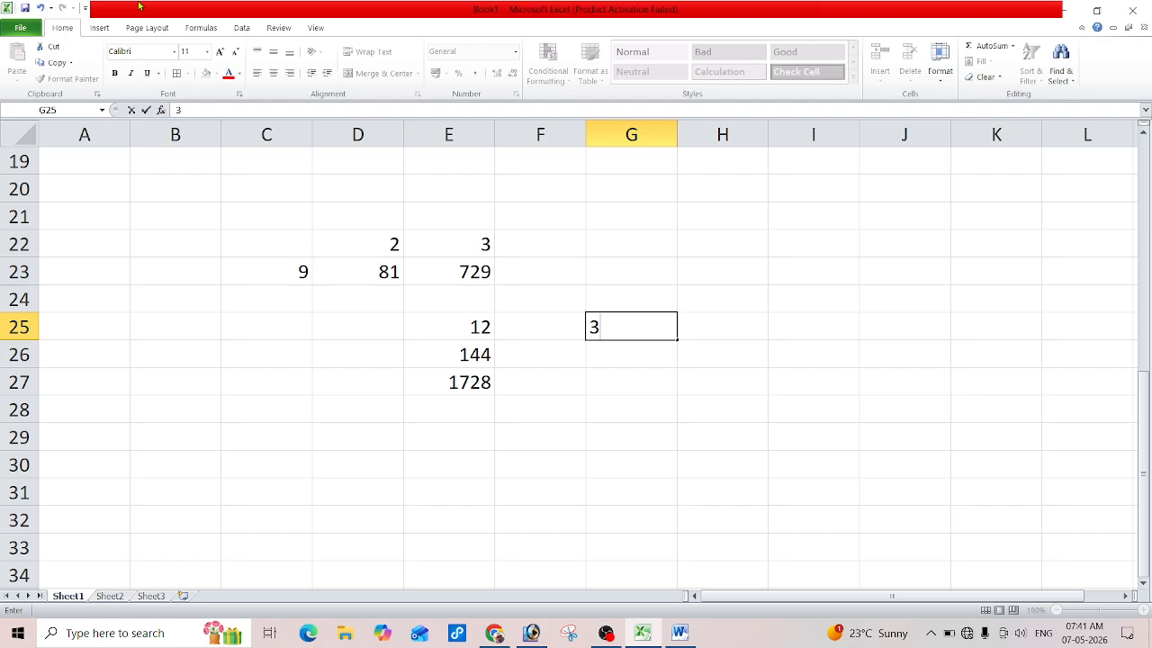
{"action": "left_click", "coordinate": [780, 411]}
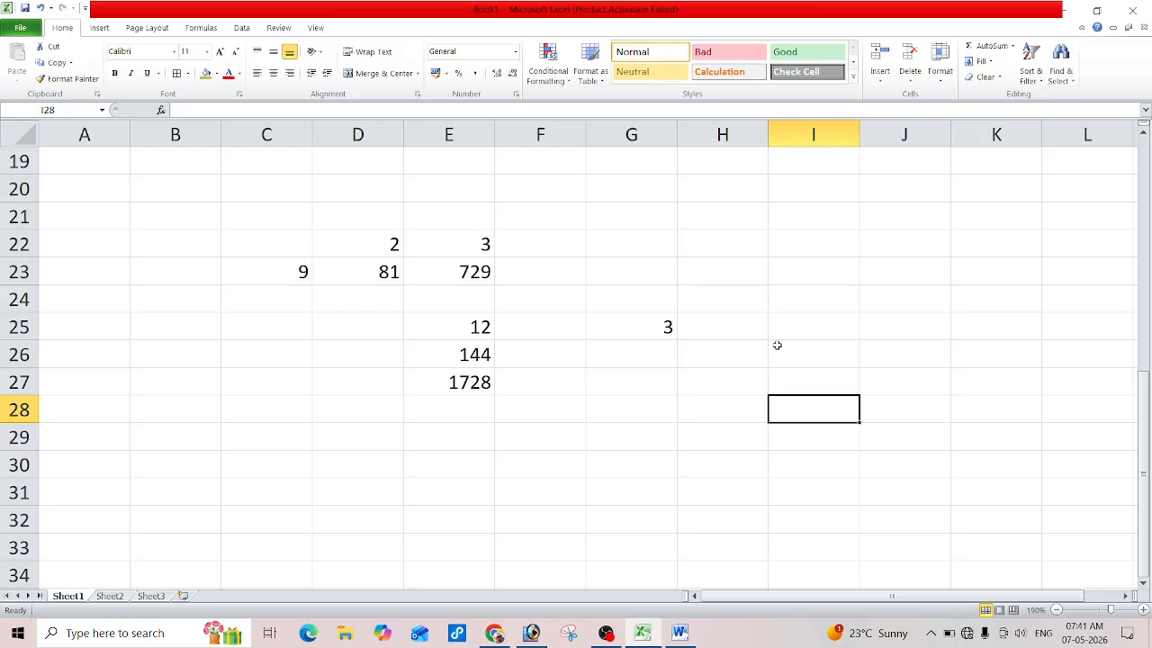
Step: Calculate the cube of the number in G25 in cell I25 with the POWER function, using exponent 3
{"action": "left_click", "coordinate": [798, 325]}
{"action": "type", "text": "="}
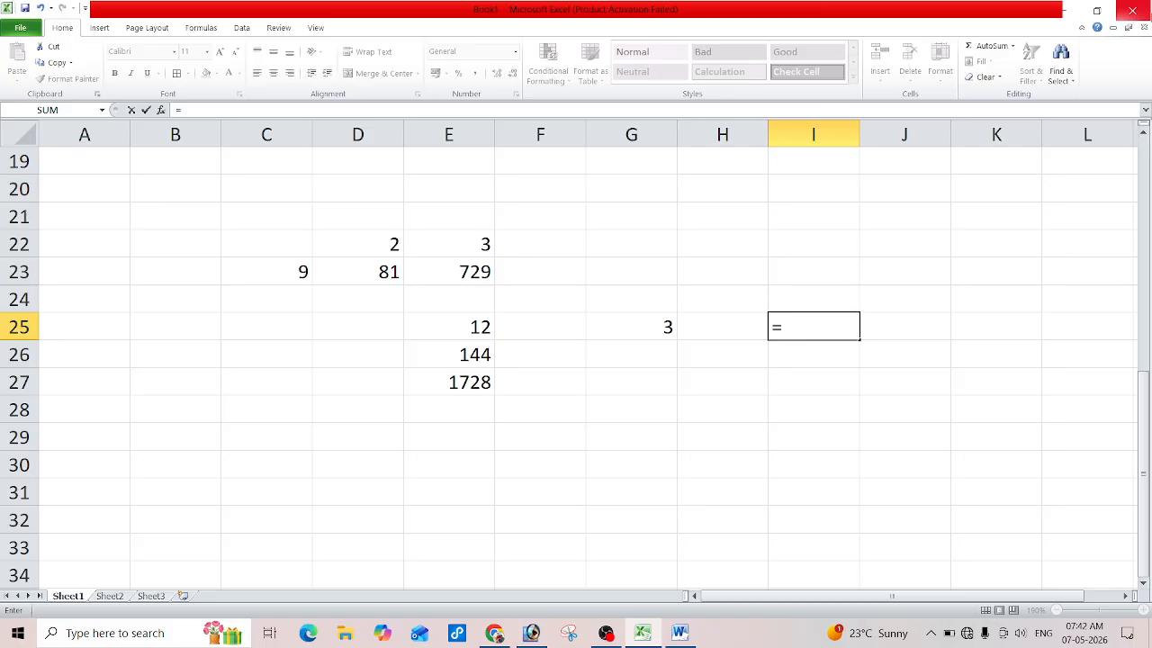
{"action": "type", "text": "power"}
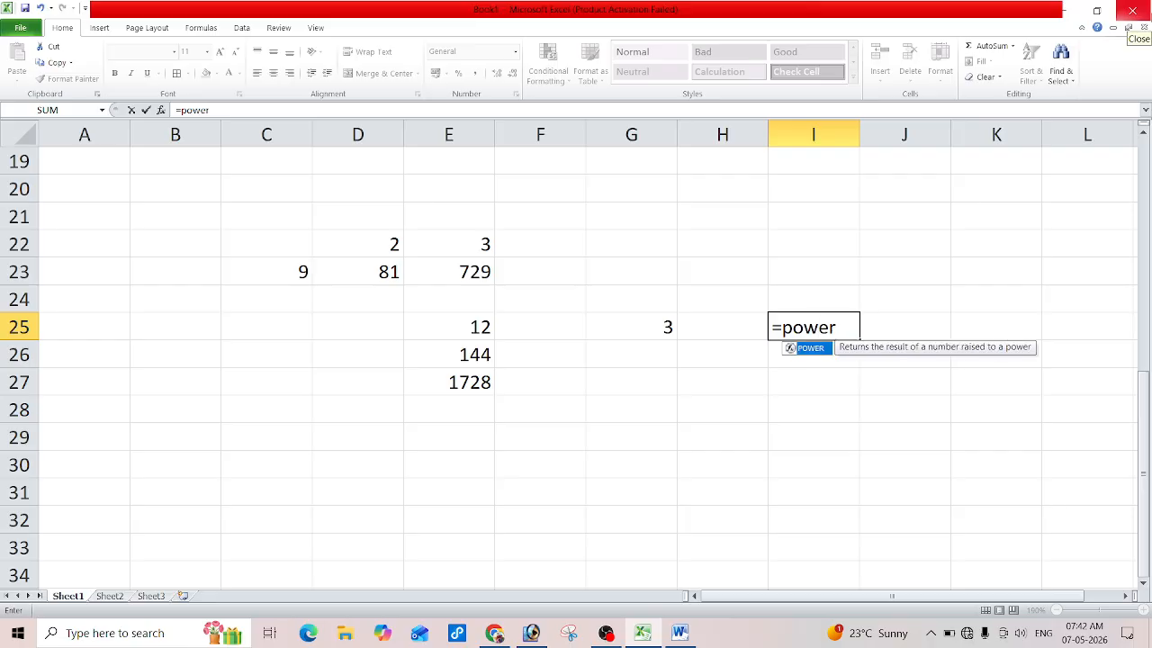
{"action": "key", "text": "Tab"}
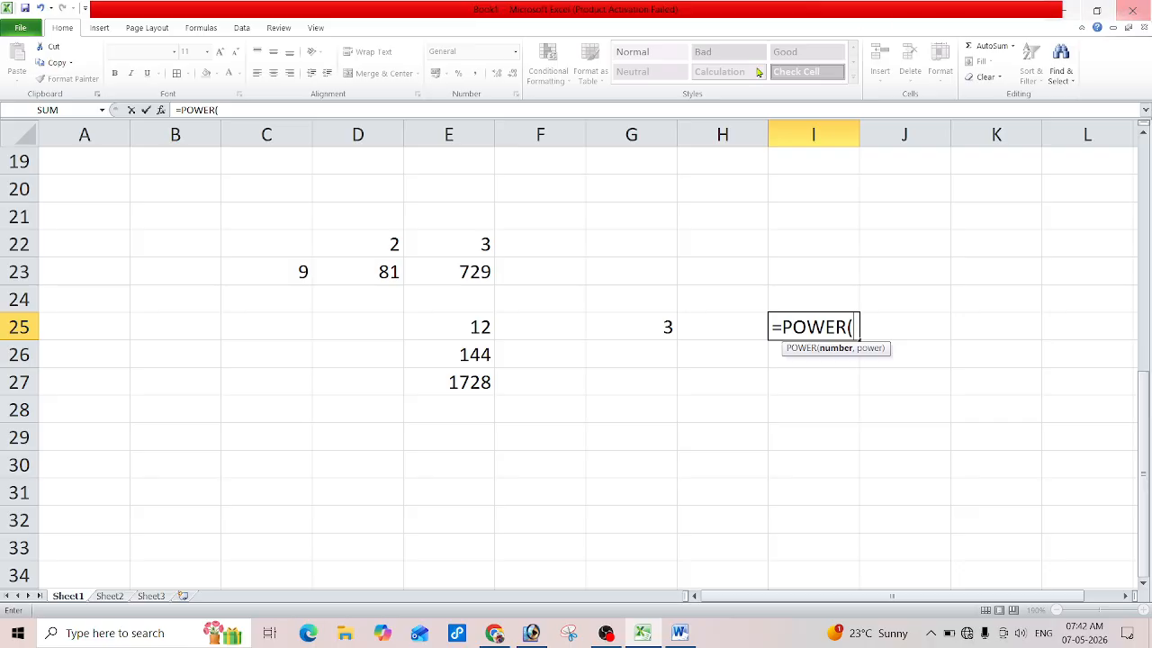
{"action": "left_click", "coordinate": [667, 326]}
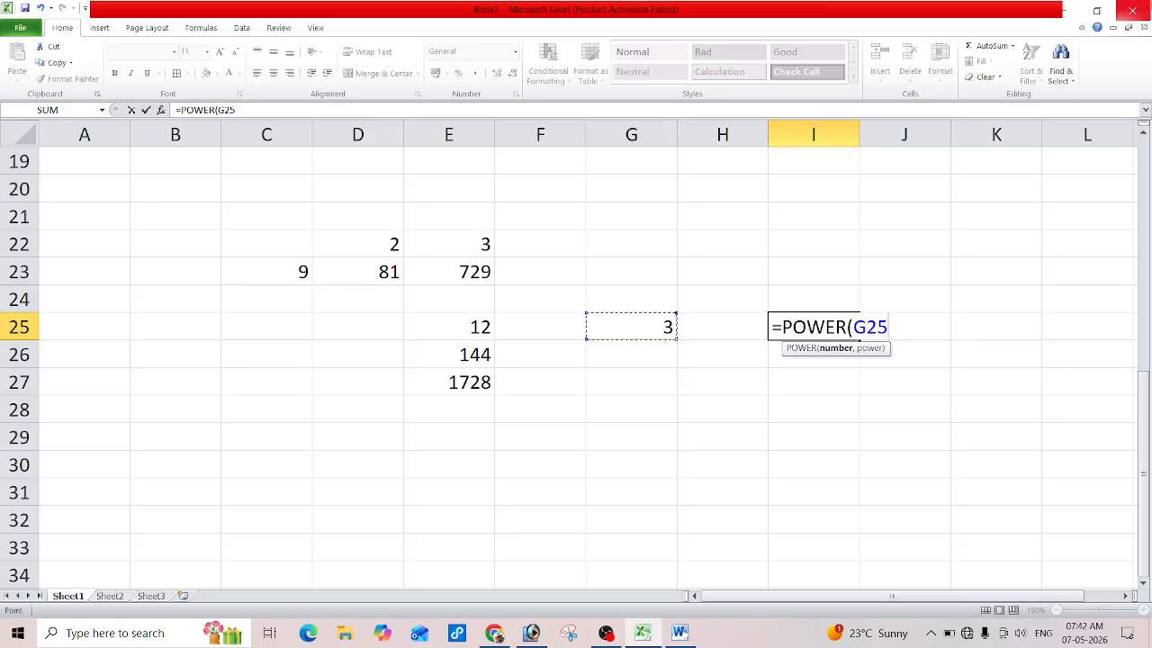
{"action": "type", "text": ","}
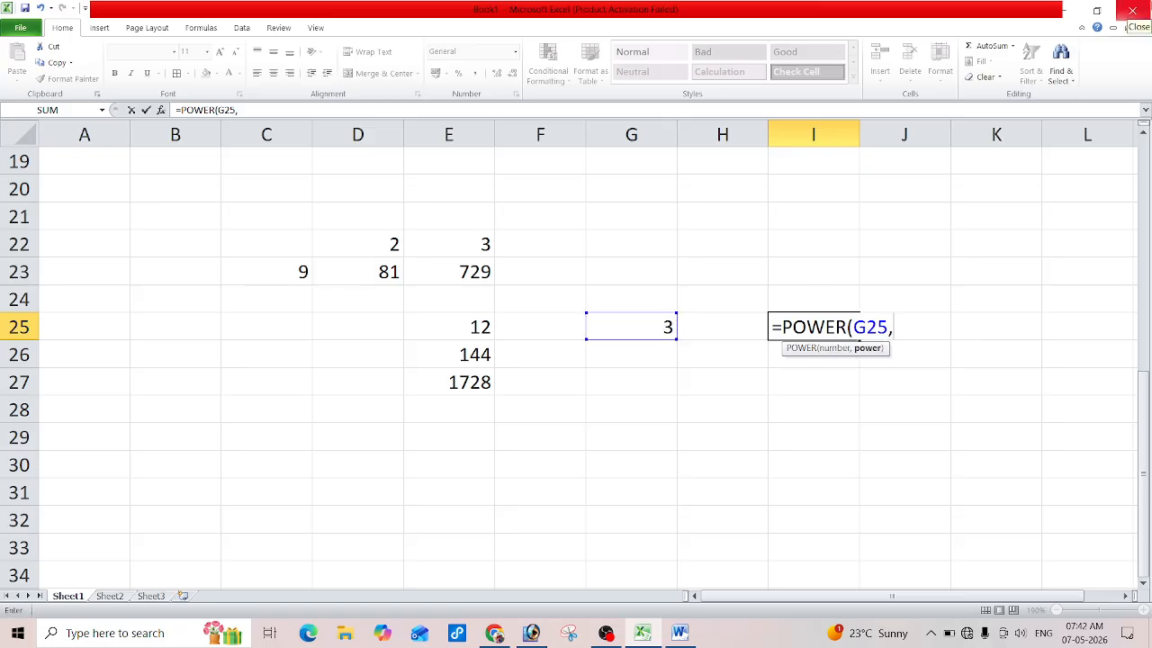
{"action": "type", "text": "3"}
{"action": "key", "text": "Return"}
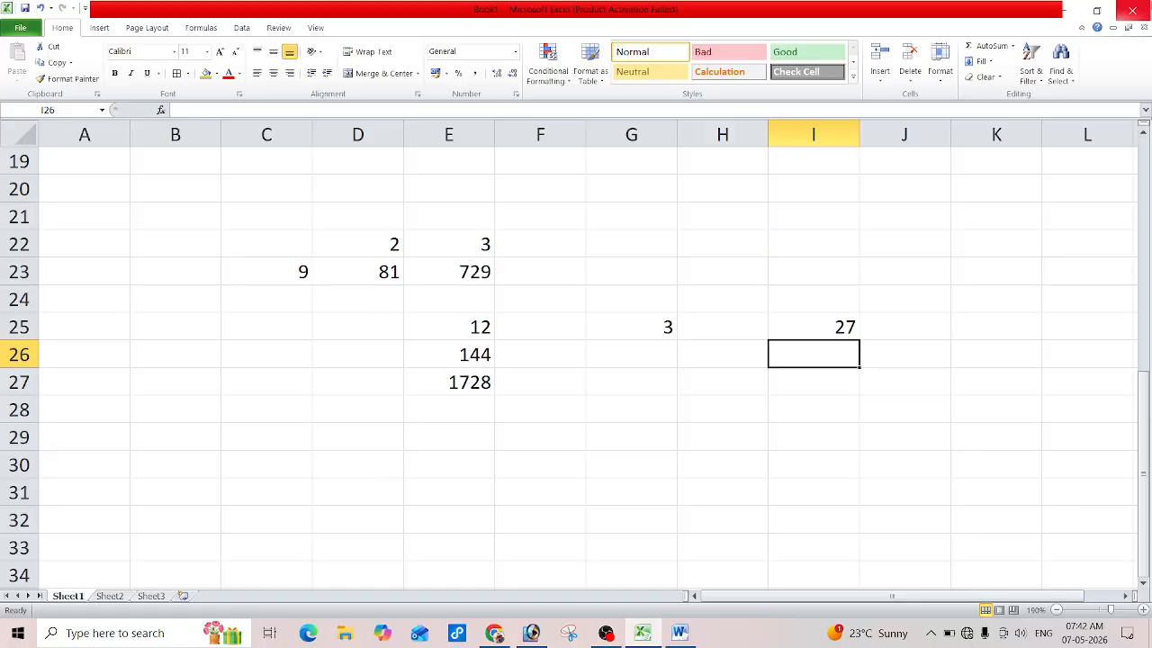
Step: Enter 5 in cell G26 and calculate its square in I26 with the POWER function, using exponent 2
{"action": "left_click", "coordinate": [671, 354]}
{"action": "type", "text": "5"}
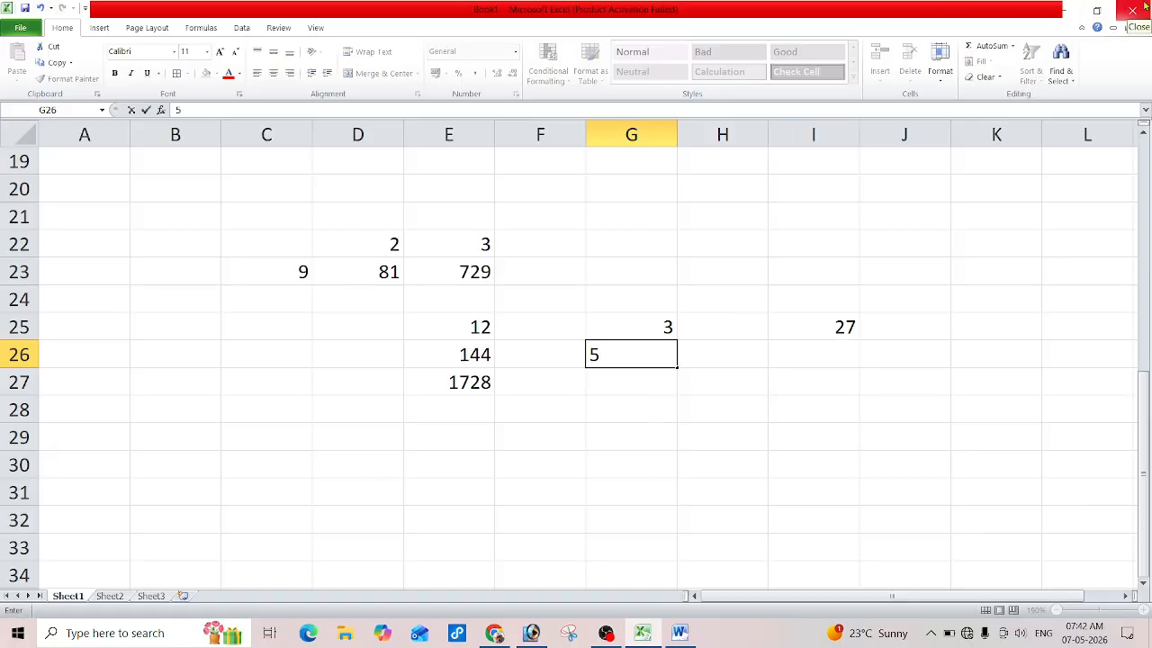
{"action": "left_click", "coordinate": [824, 360]}
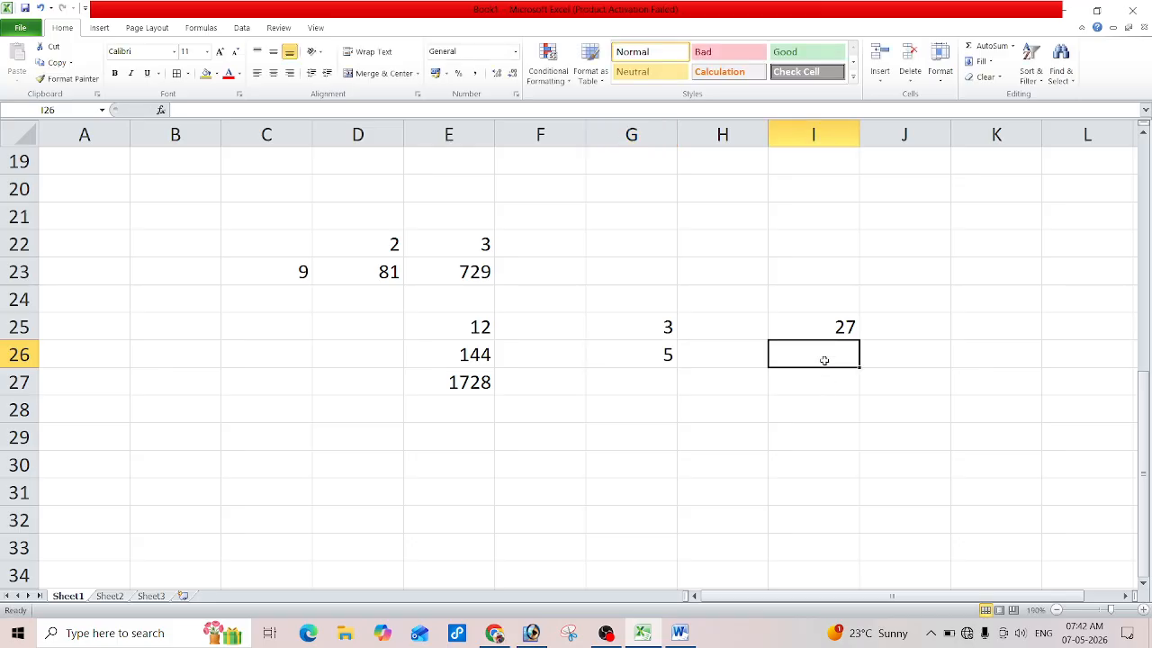
{"action": "type", "text": "="}
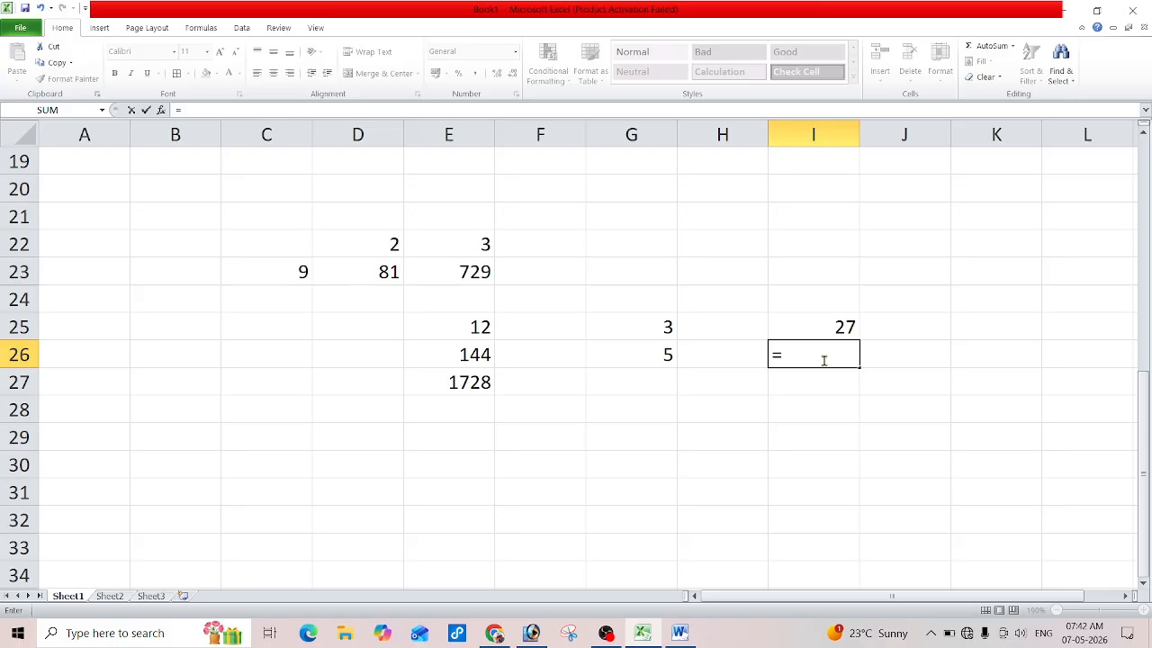
{"action": "type", "text": "power"}
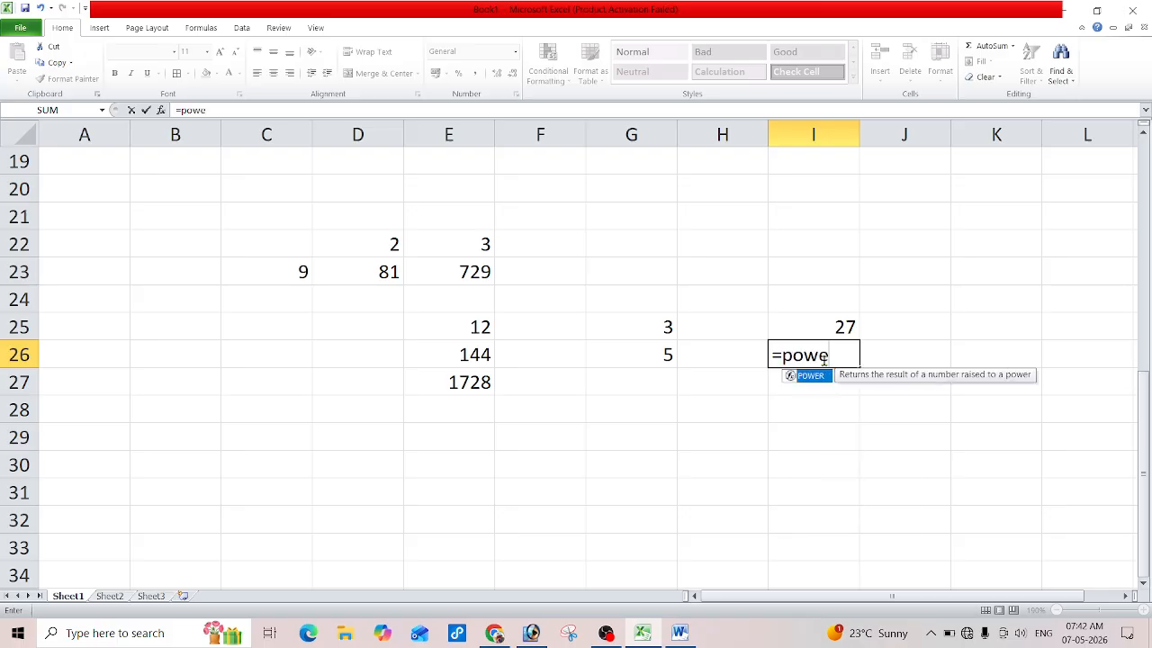
{"action": "key", "text": "Tab"}
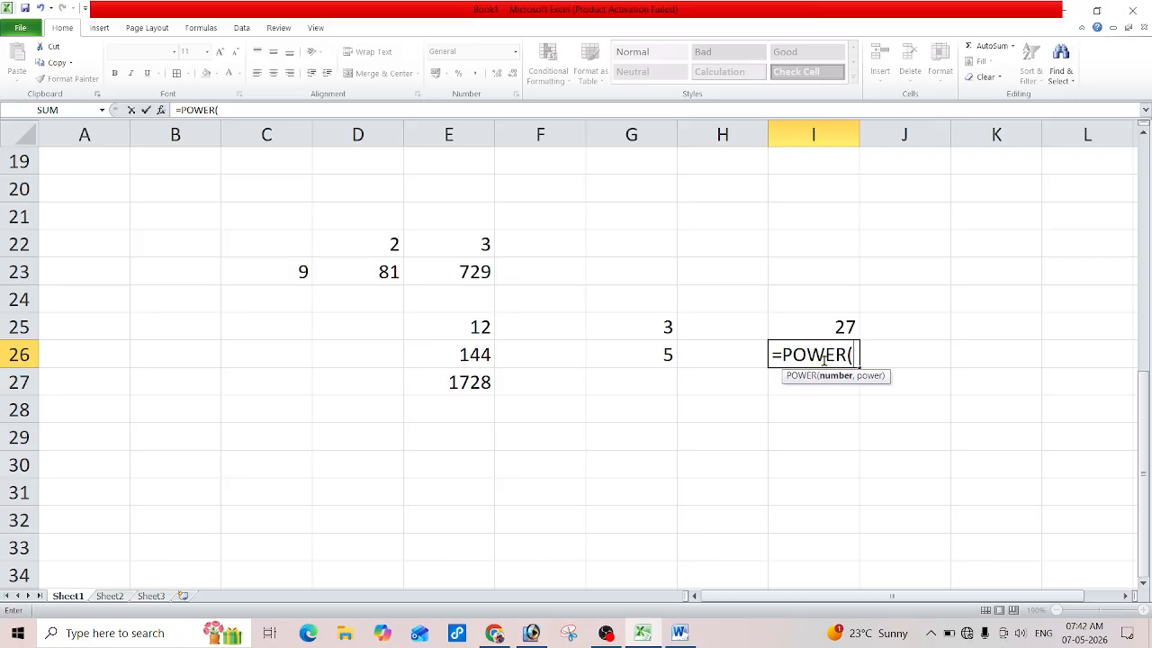
{"action": "left_click", "coordinate": [645, 356]}
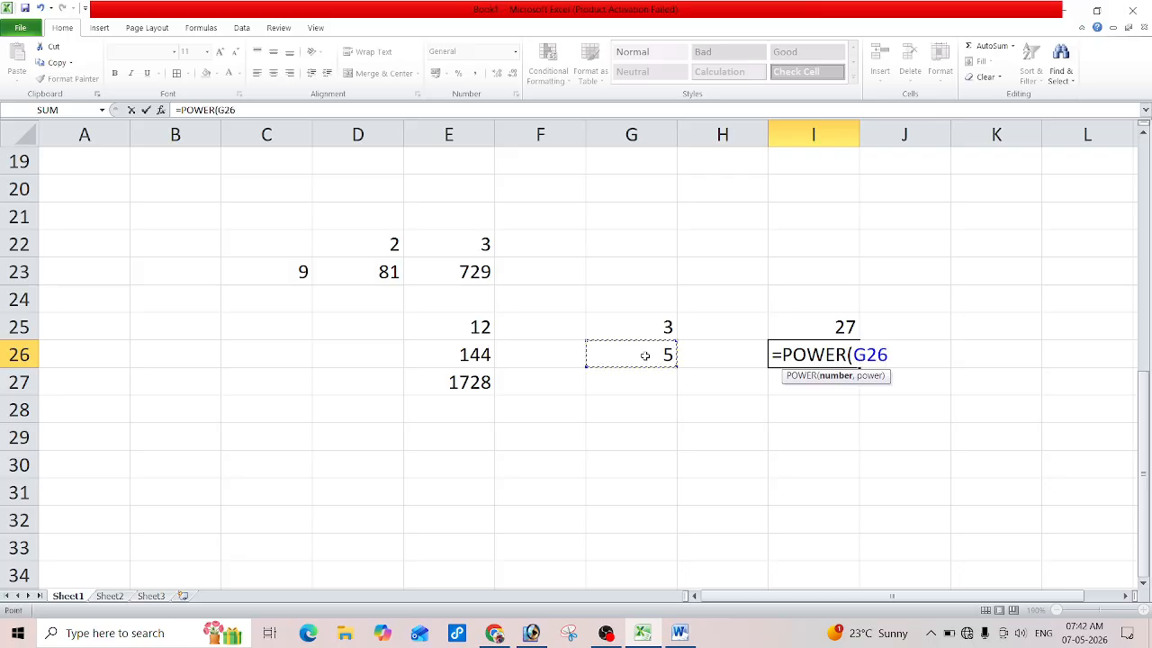
{"action": "type", "text": ","}
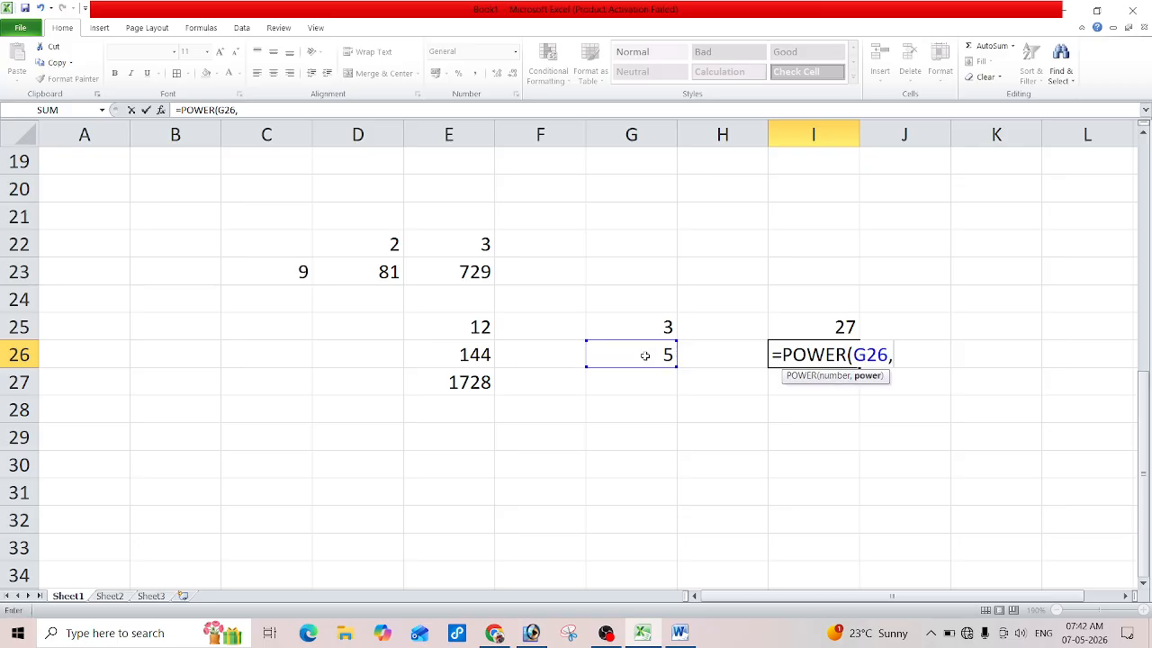
{"action": "type", "text": "2"}
{"action": "key", "text": "Return"}
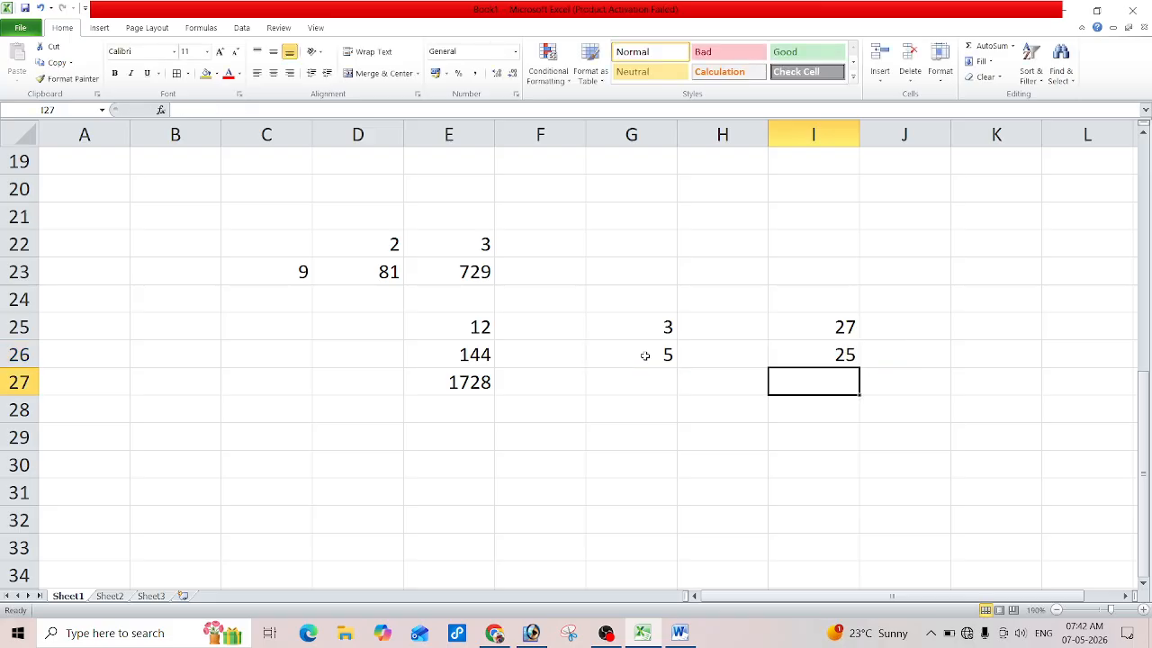
Step: Calculate the square root of I26 in cell J26 with the SQRT function
{"action": "left_click", "coordinate": [712, 359]}
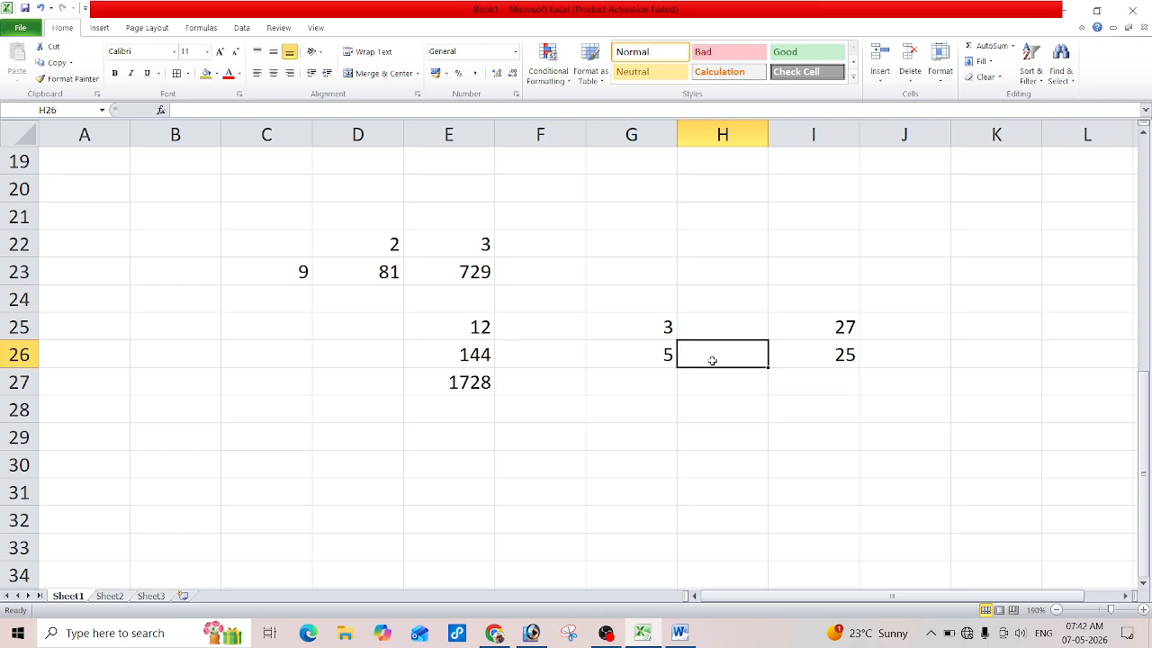
{"action": "left_click", "coordinate": [837, 357]}
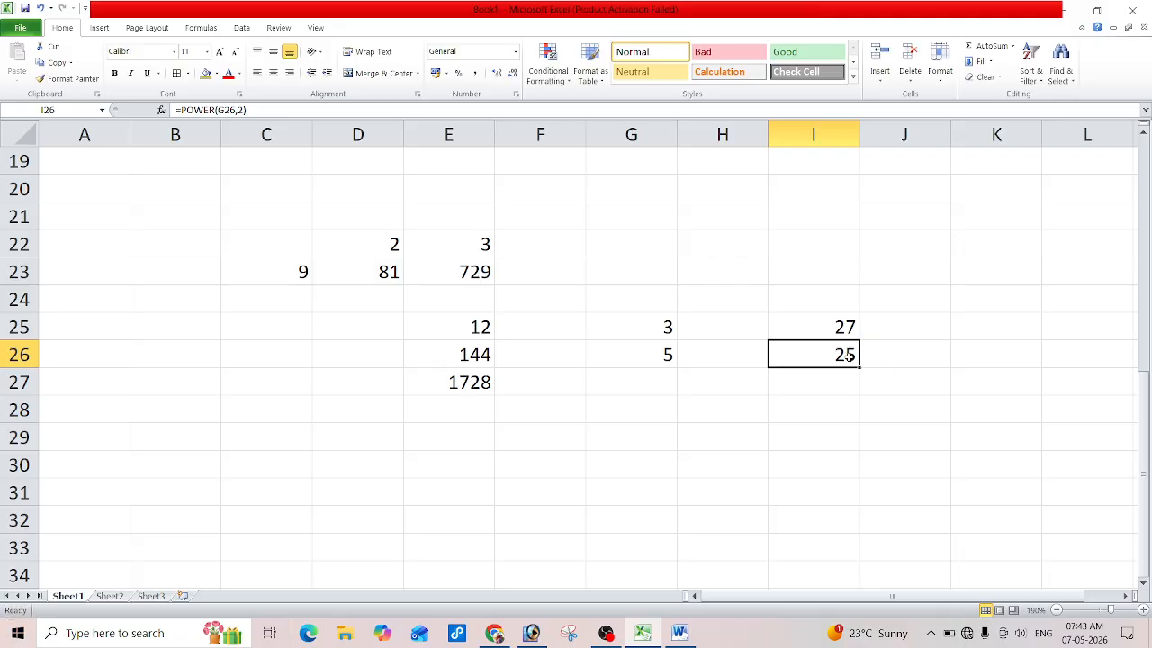
{"action": "left_click", "coordinate": [919, 352]}
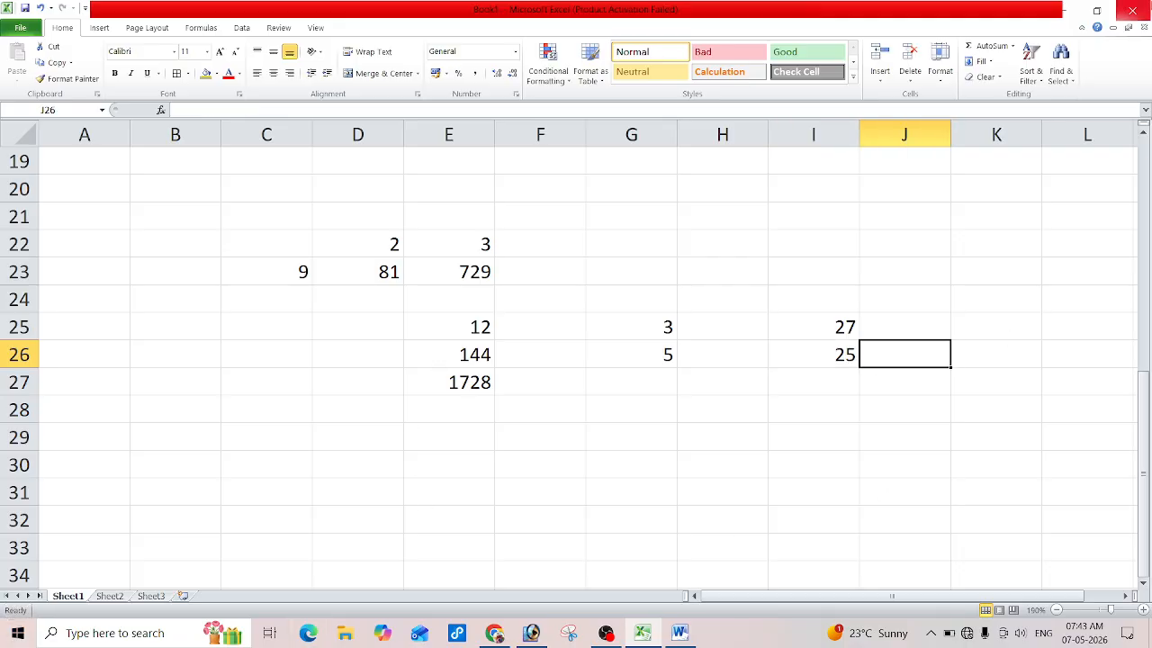
{"action": "type", "text": "=s"}
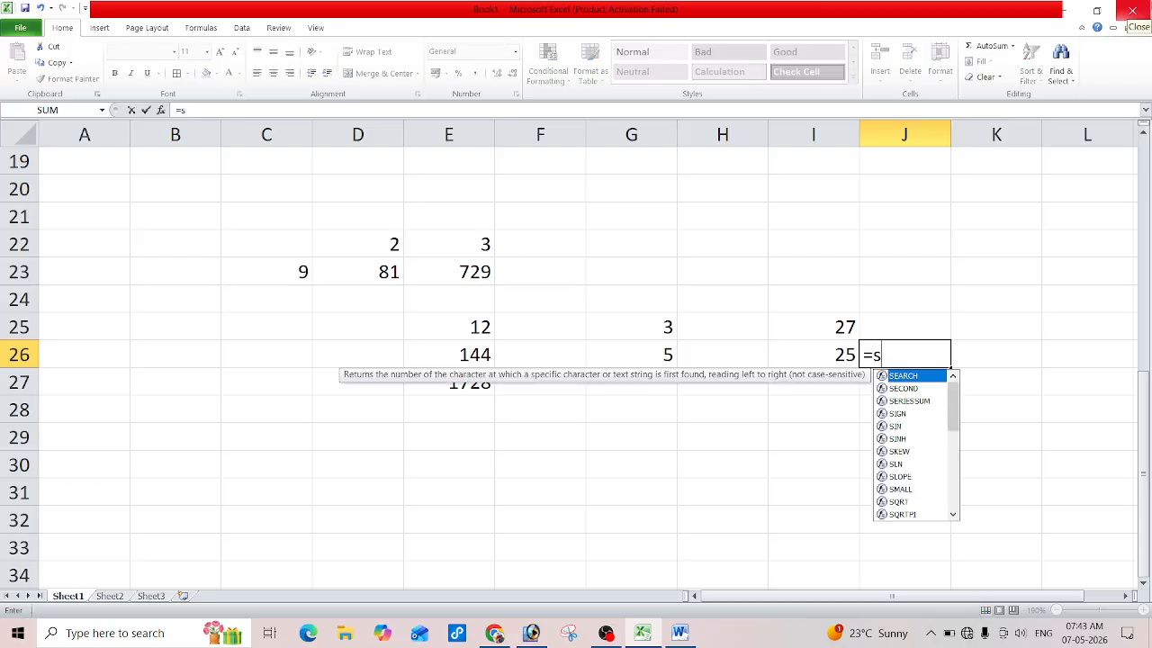
{"action": "type", "text": "qrt"}
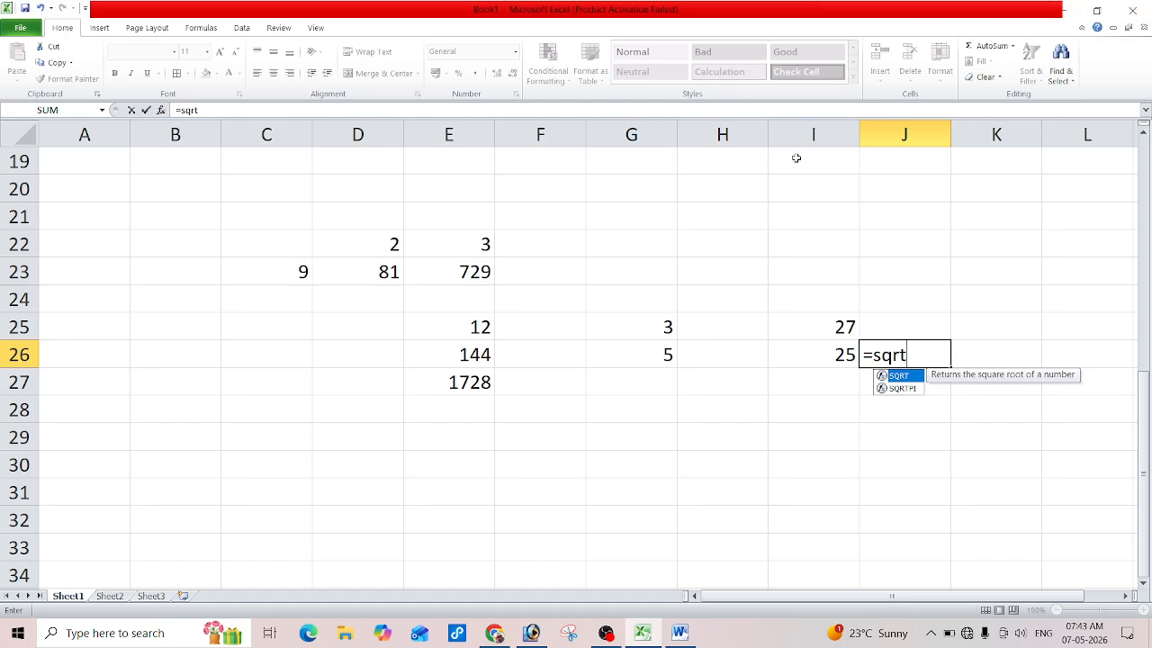
{"action": "key", "text": "Tab"}
{"action": "left_click", "coordinate": [820, 359]}
{"action": "key", "text": "Return"}
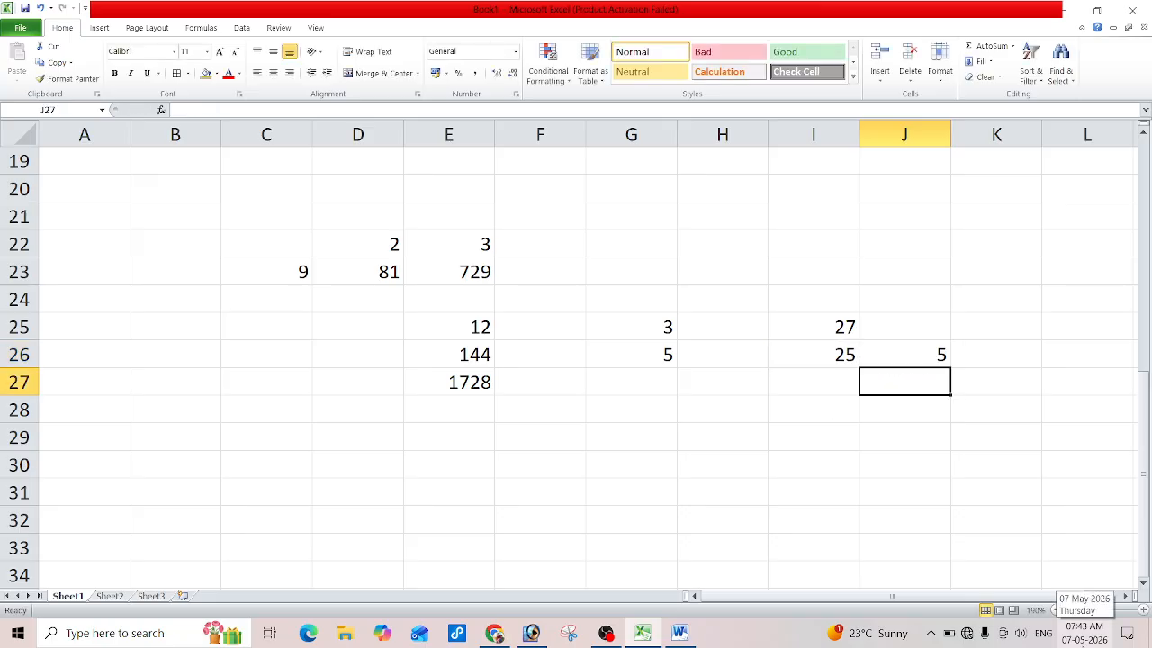
Step: Calculate the square root of E26 in cell F26 with the SQRT function
{"action": "left_click", "coordinate": [466, 355]}
{"action": "left_click", "coordinate": [539, 358]}
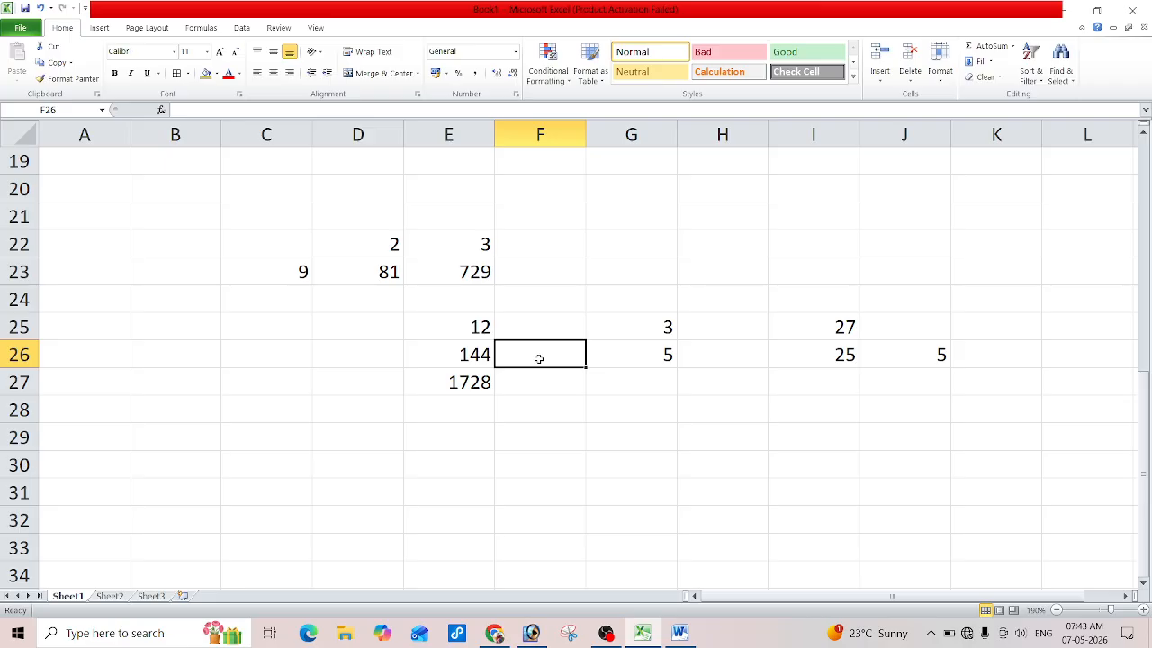
{"action": "type", "text": "="}
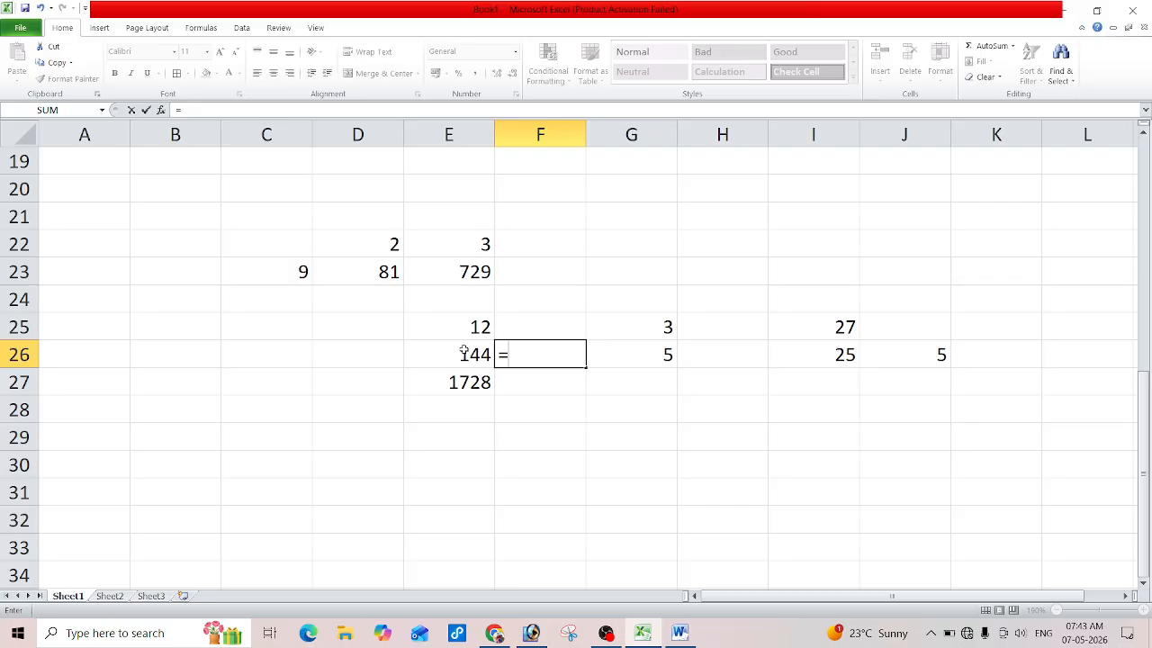
{"action": "type", "text": "sqrt"}
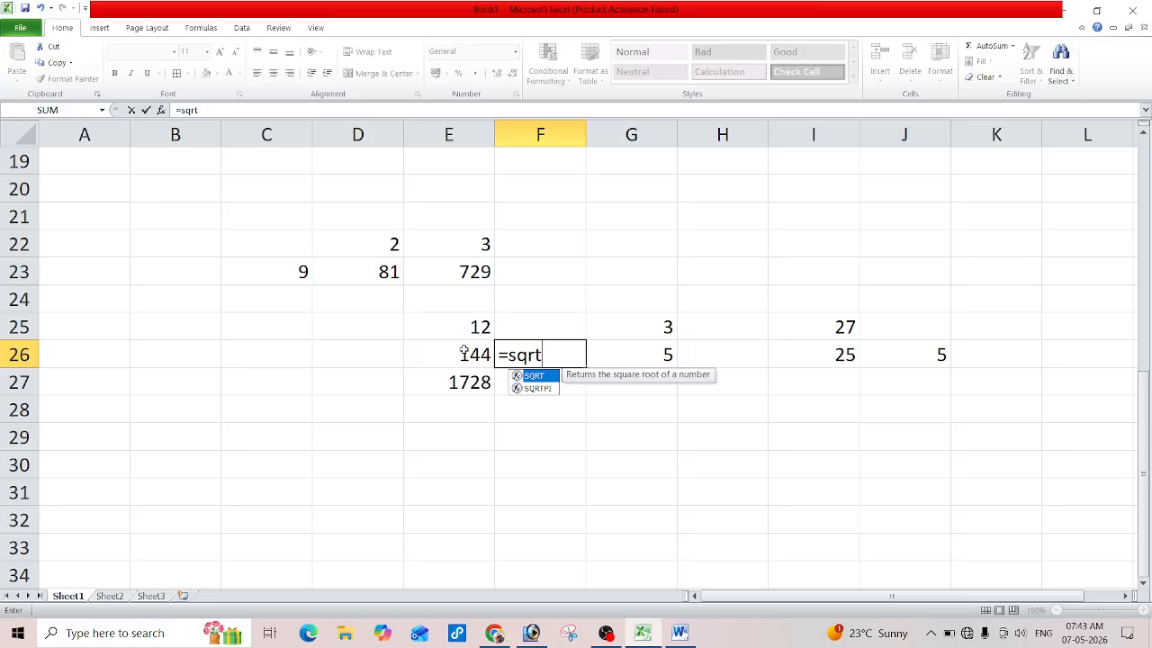
{"action": "key", "text": "Tab"}
{"action": "left_click", "coordinate": [463, 353]}
{"action": "key", "text": "Return"}
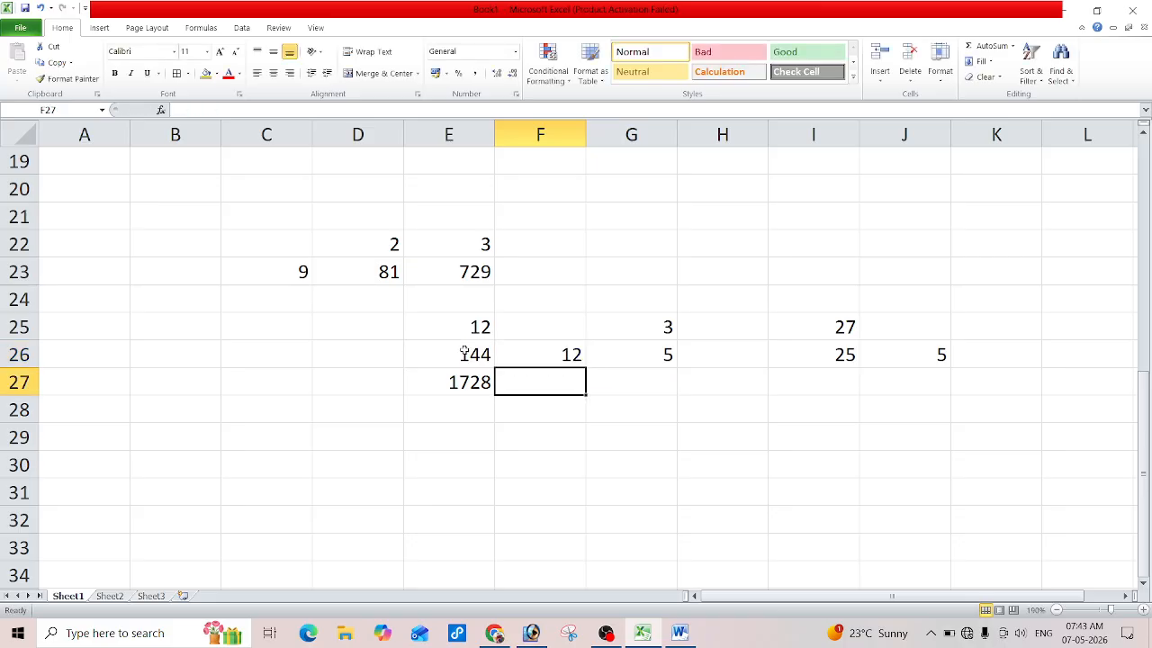
Step: Enter 169 in cell F31 and calculate its square root in G31 with the SQRT function
{"action": "left_click", "coordinate": [583, 504]}
{"action": "type", "text": "169"}
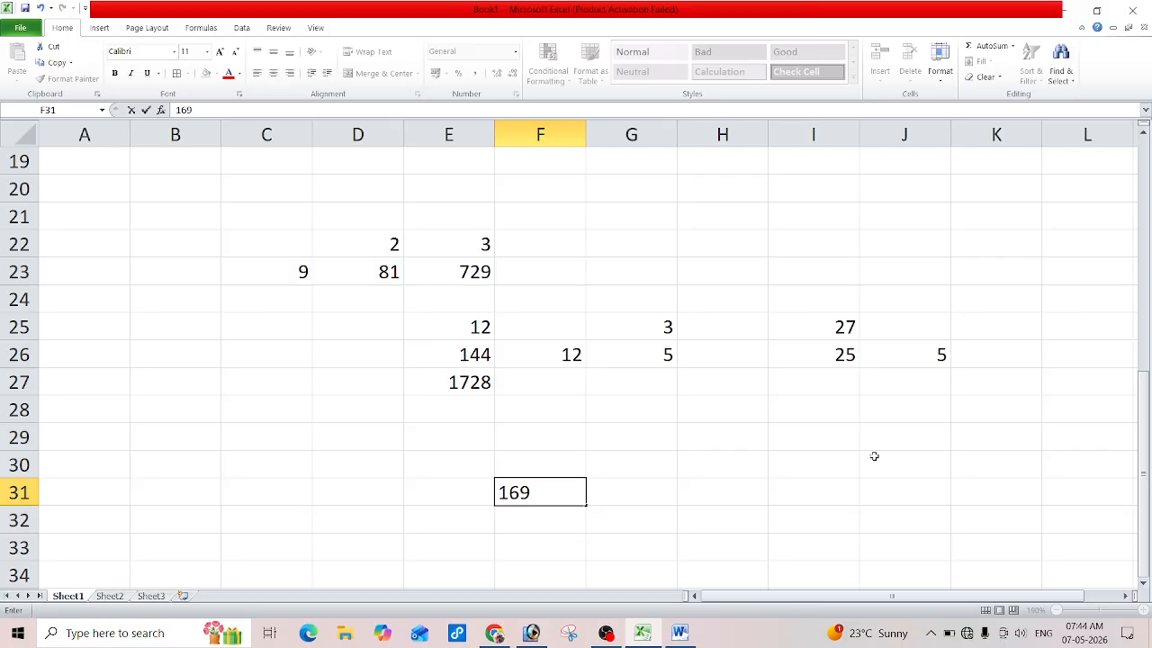
{"action": "left_click", "coordinate": [624, 494]}
{"action": "type", "text": "="}
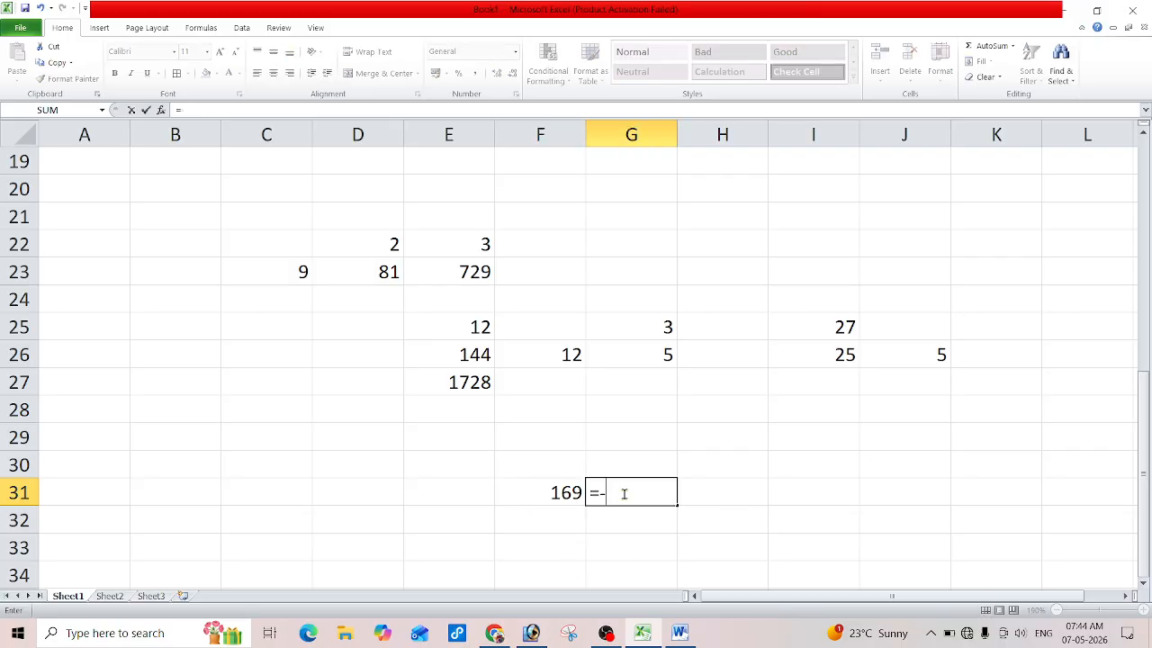
{"action": "type", "text": "sqrt"}
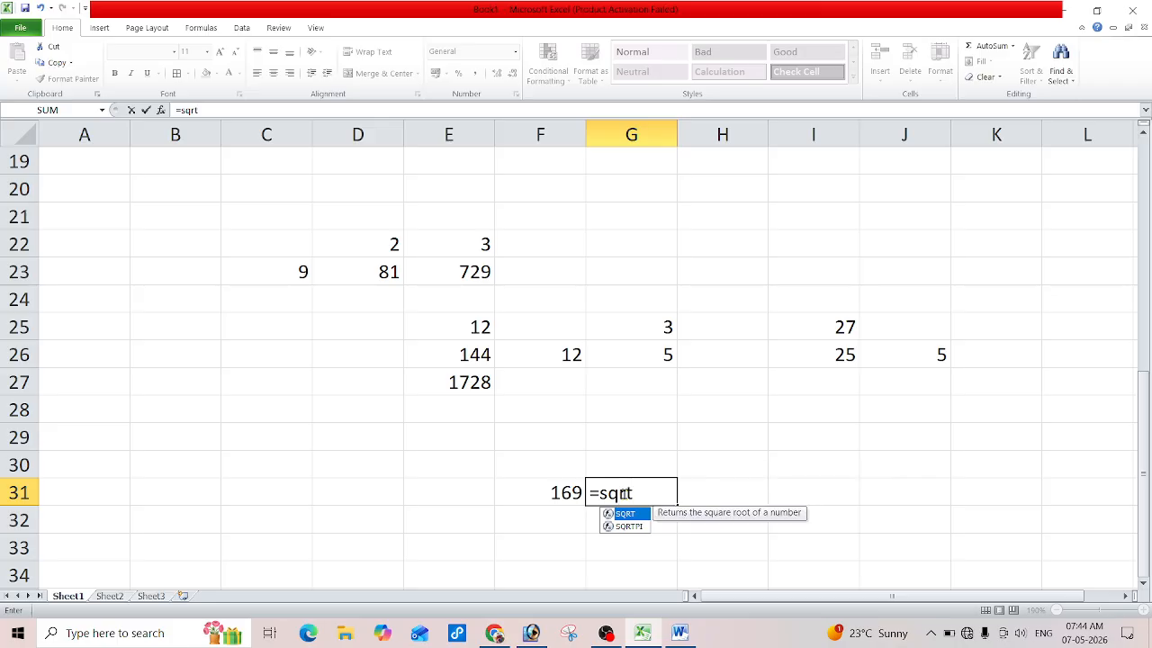
{"action": "key", "text": "Tab"}
{"action": "left_click", "coordinate": [520, 486]}
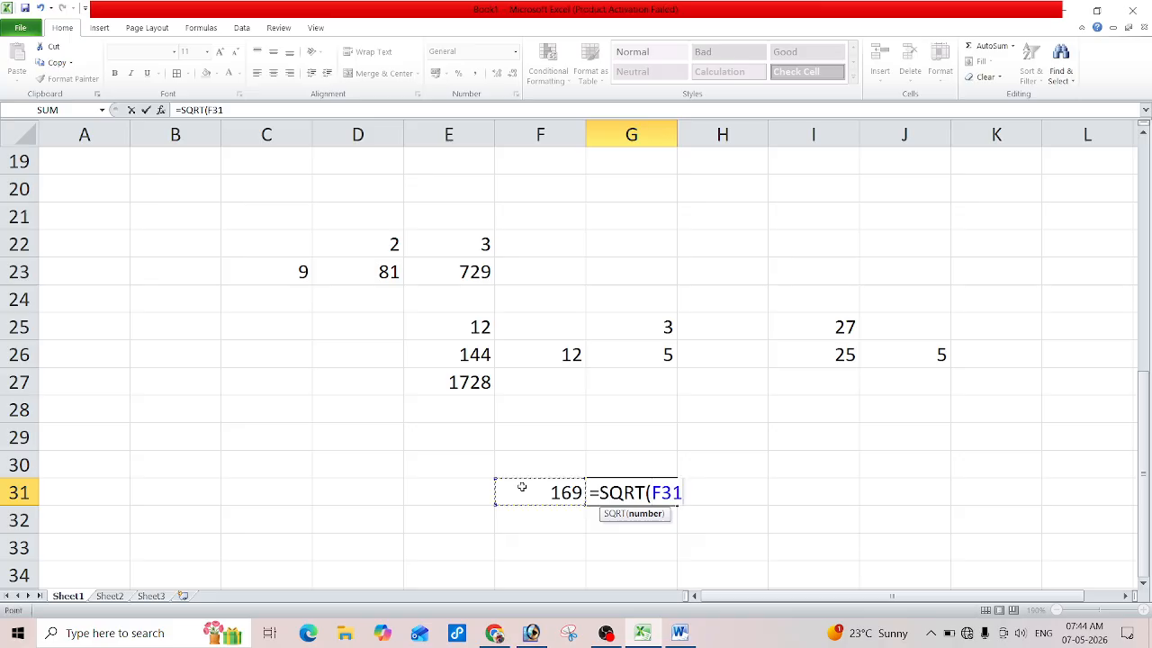
{"action": "key", "text": "Return"}
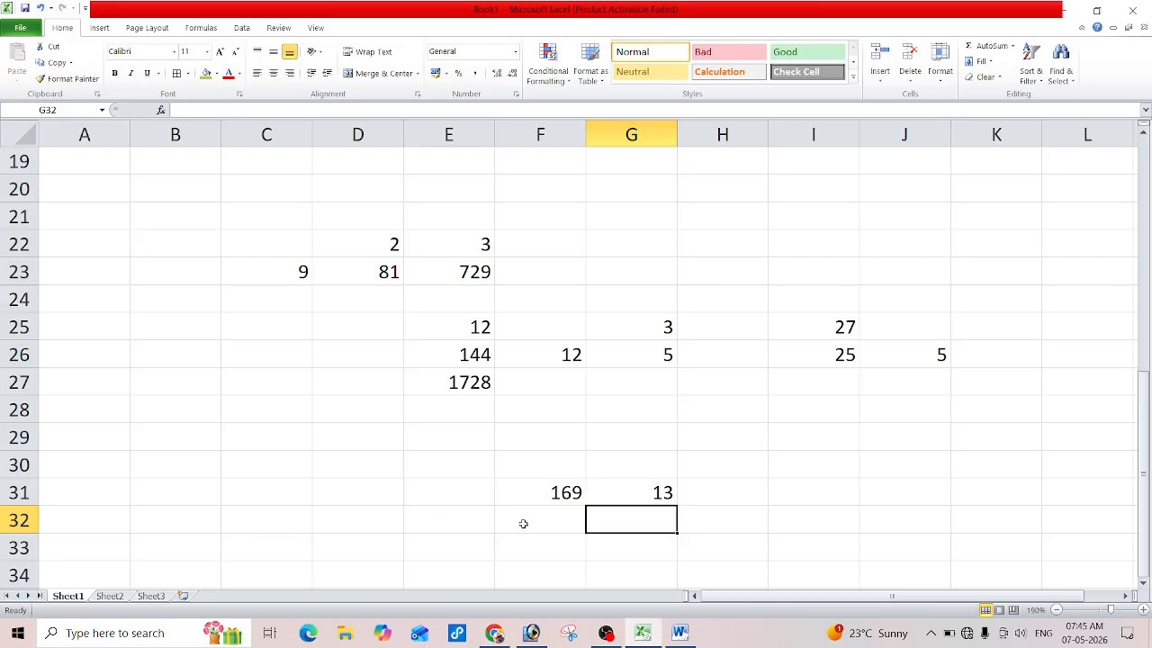
Step: Enter 2175 in cell F32 as another number for a square root
{"action": "left_click", "coordinate": [522, 524]}
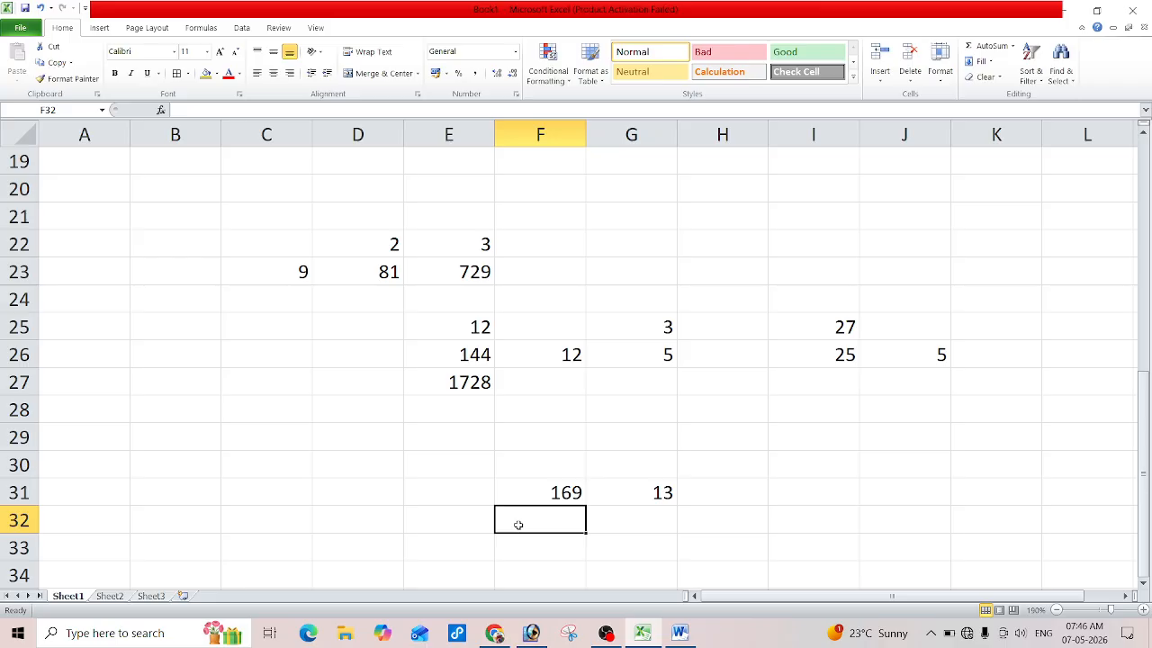
{"action": "type", "text": "21"}
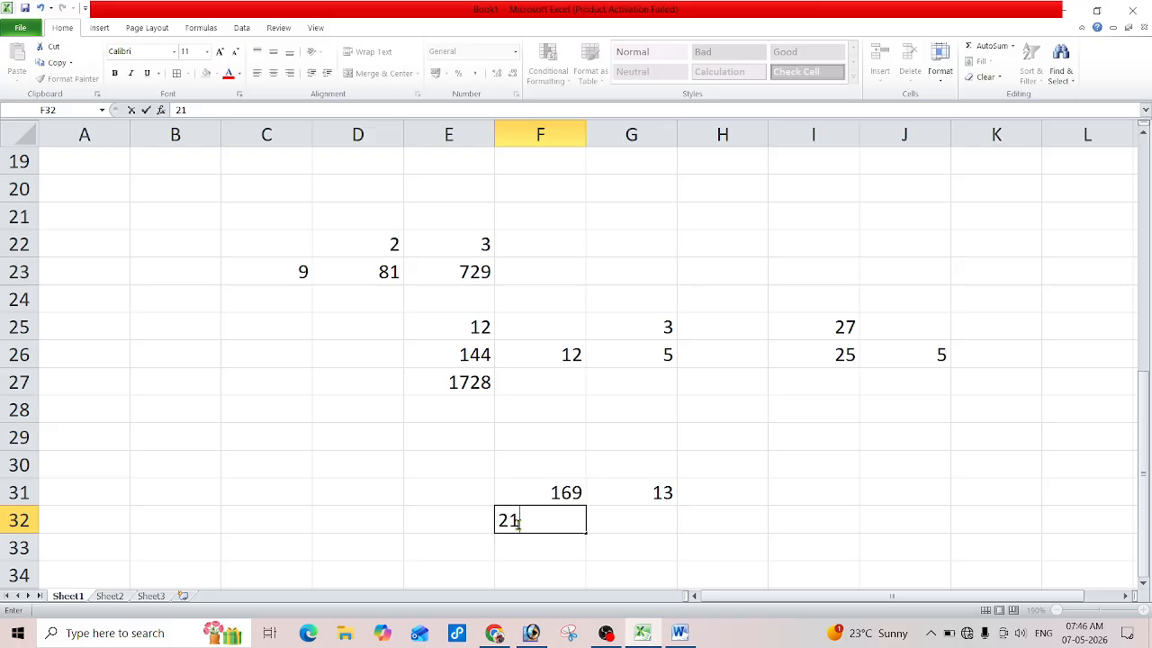
{"action": "type", "text": "75"}
{"action": "type", "text": "="}
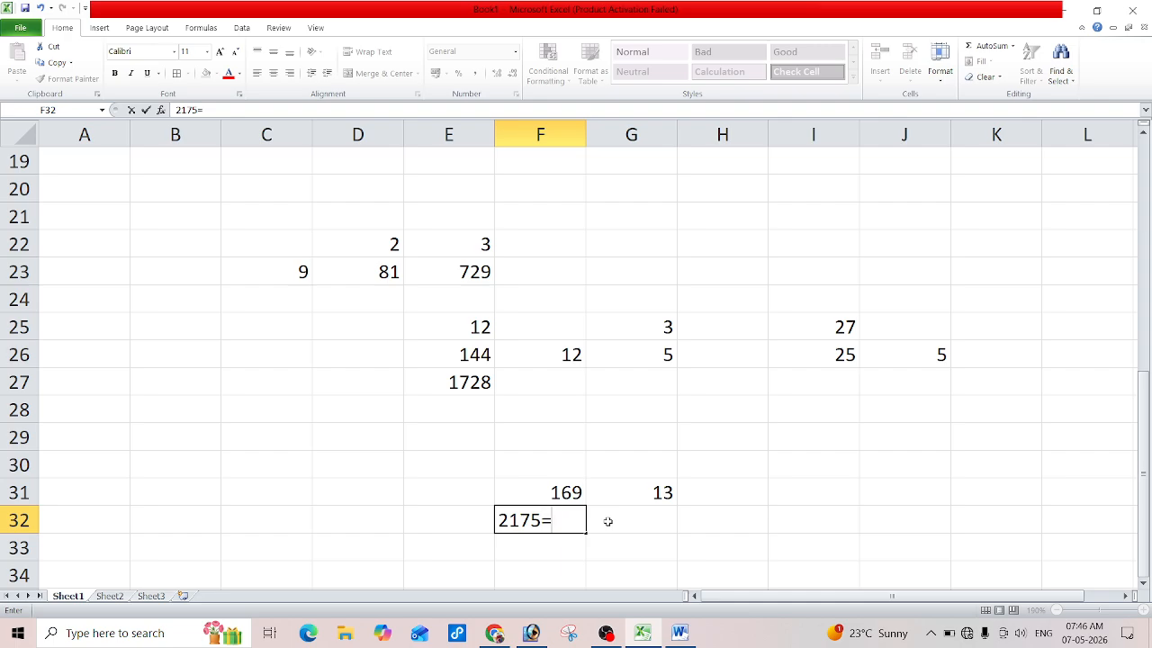